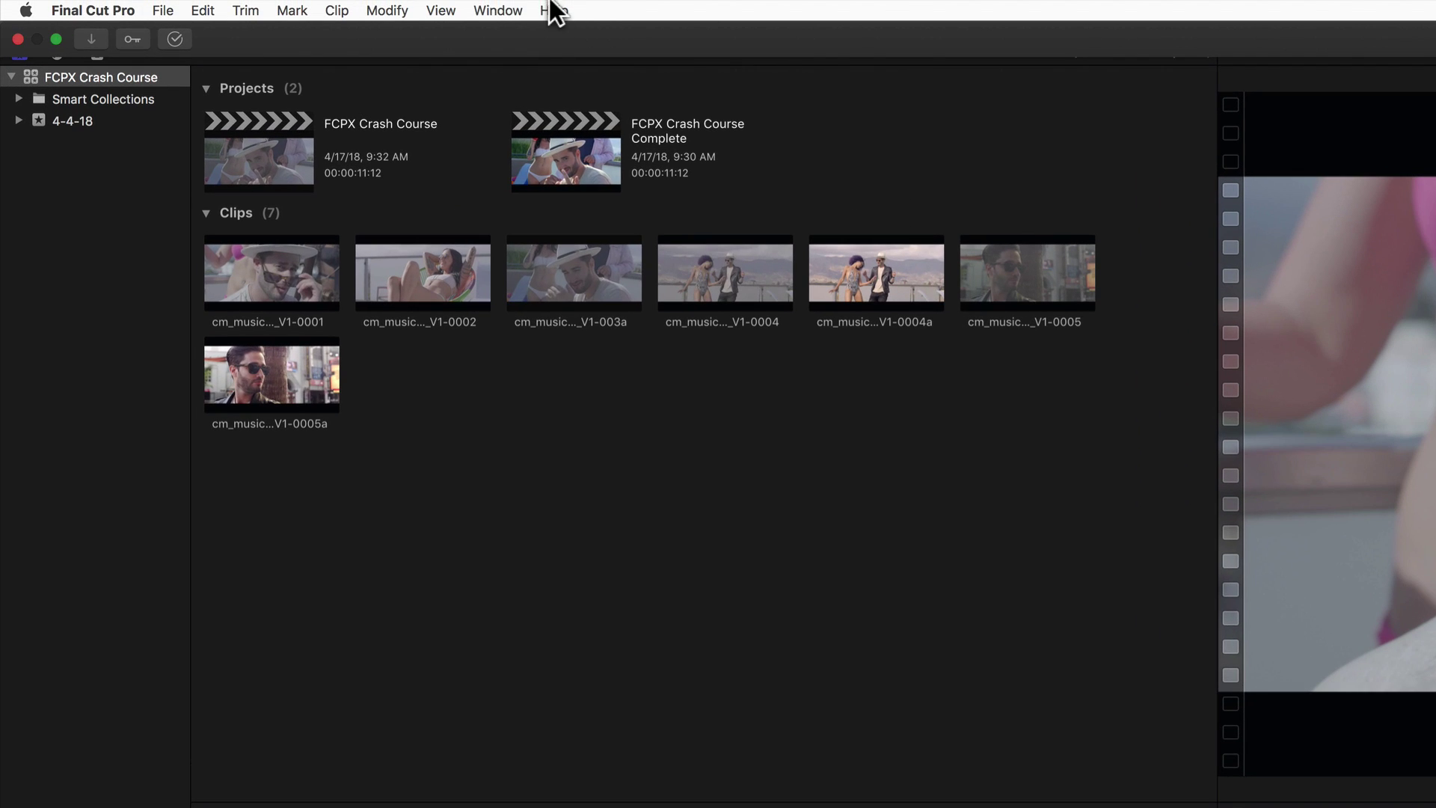
Switch to the Color & Effects workspace from Window > Workspaces to show the scopes
click(300, 6)
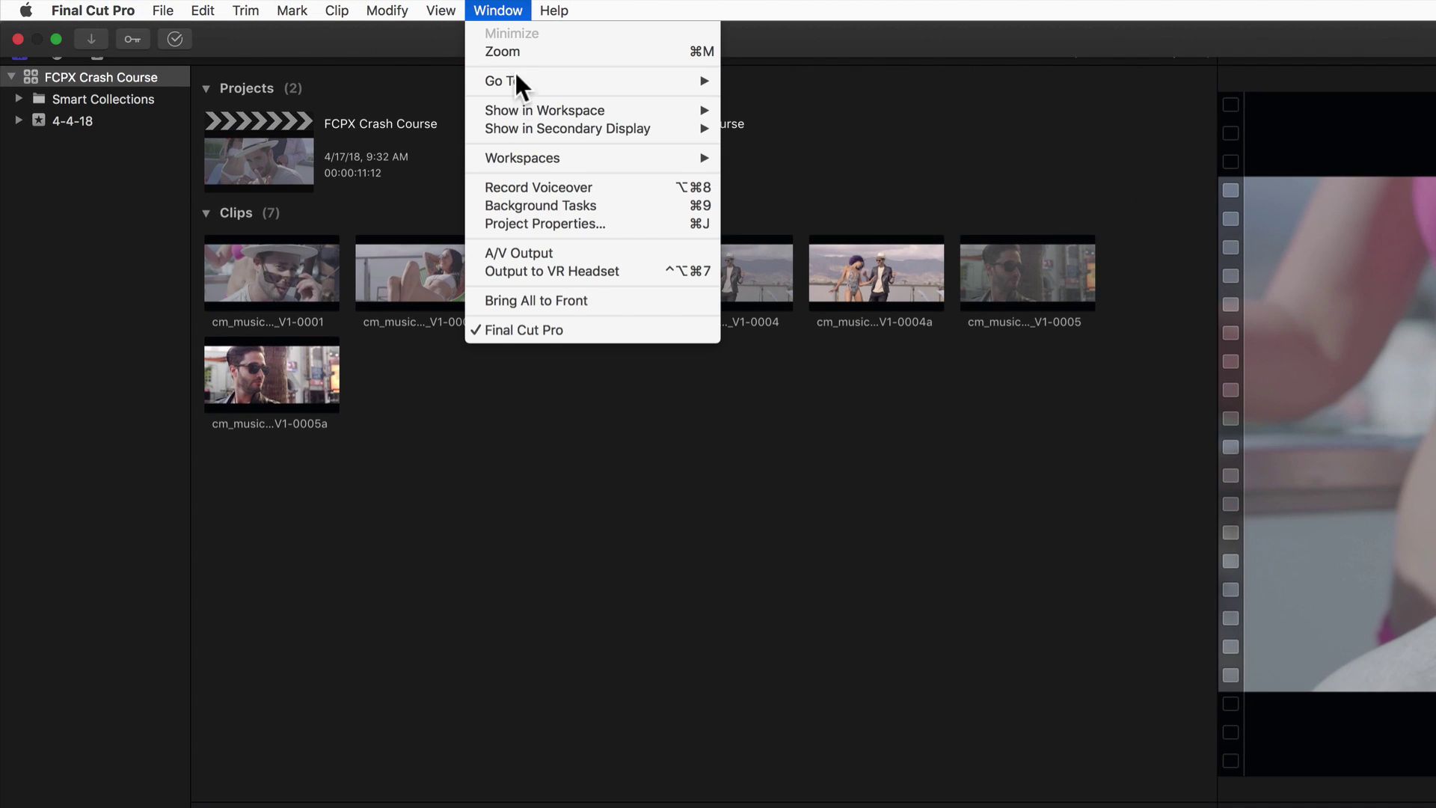
mouse_move(588, 159)
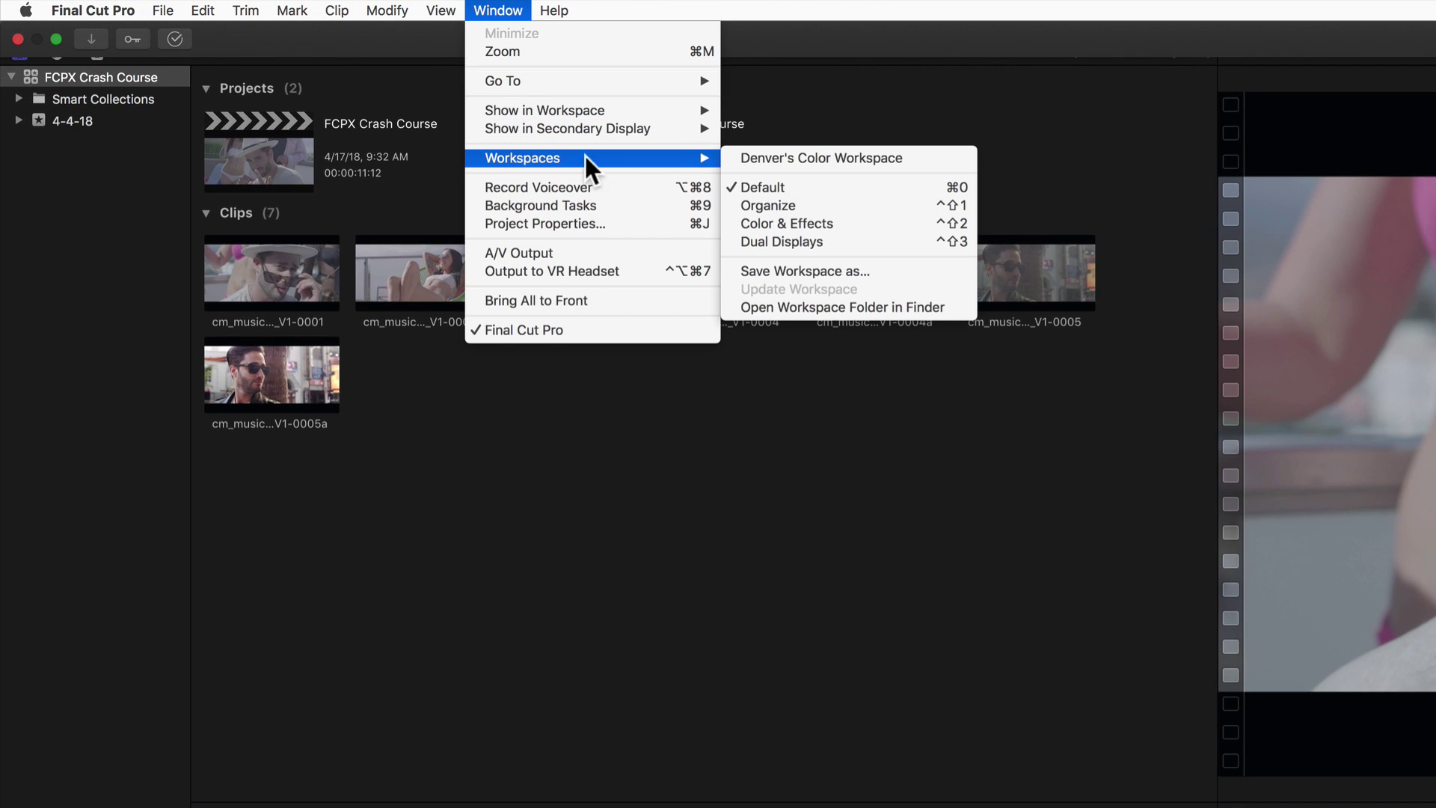
click(772, 223)
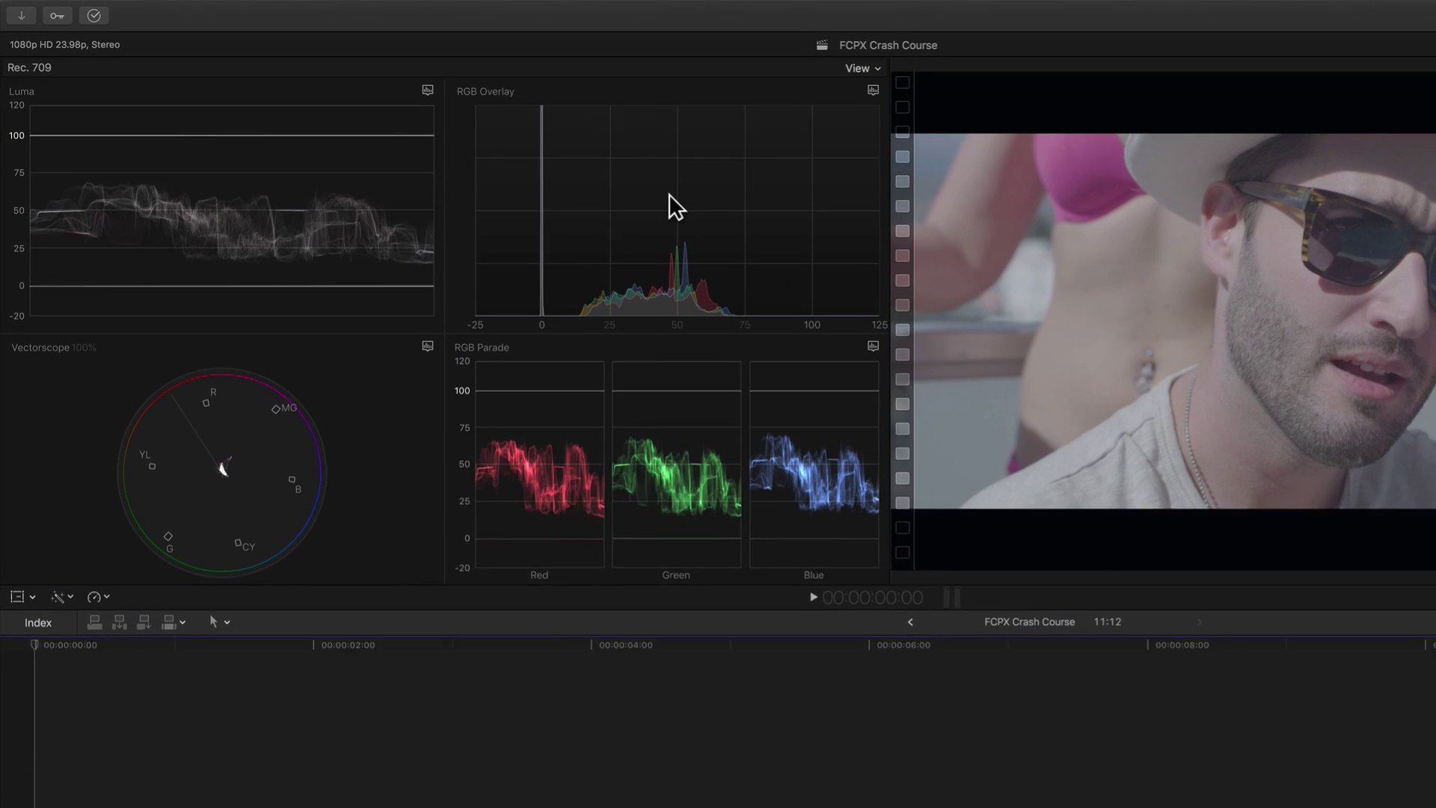
Set a three-scope layout with the Luma waveform on top and RGB Overlay second, and enlarge the viewer
click(586, 47)
click(815, 75)
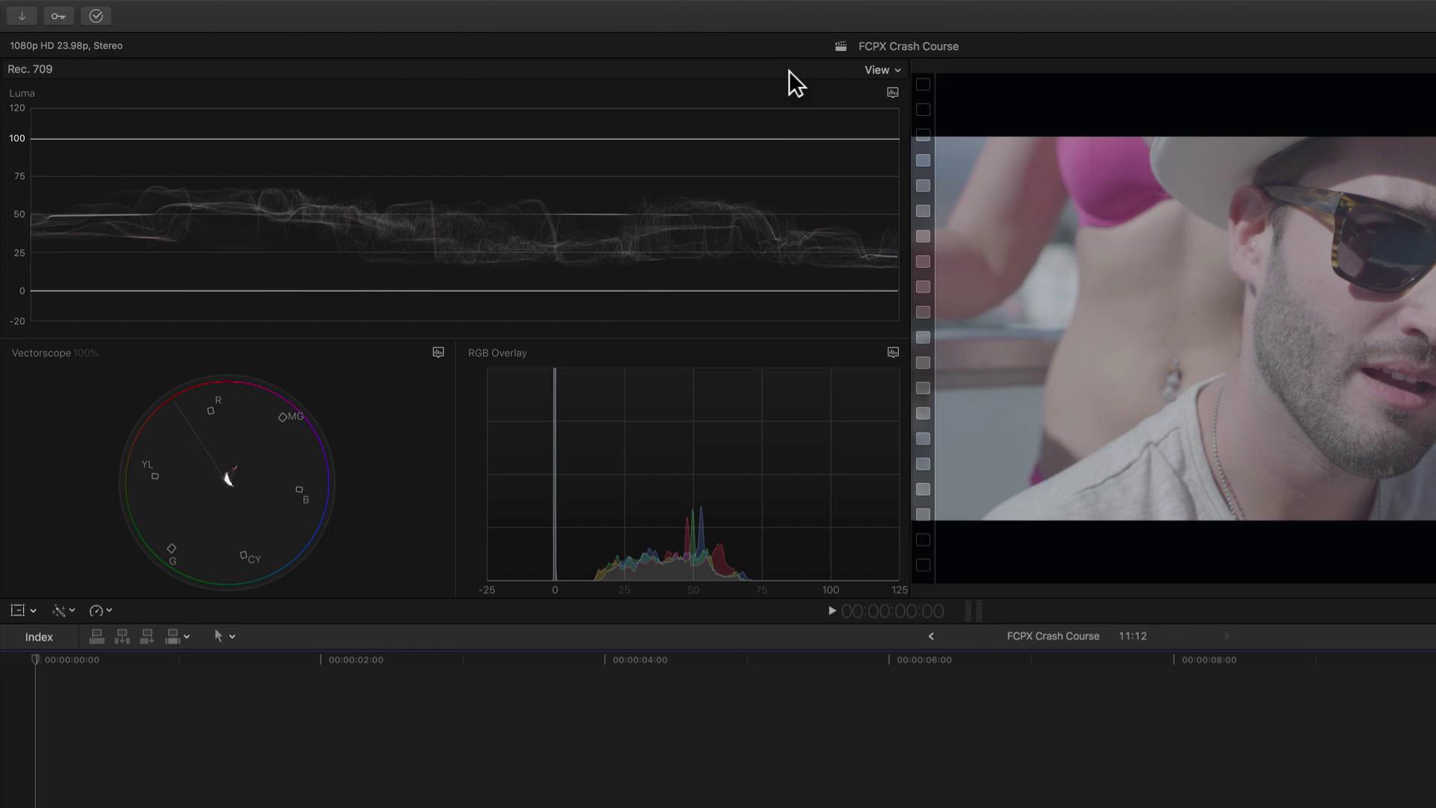
click(892, 352)
click(920, 406)
click(894, 350)
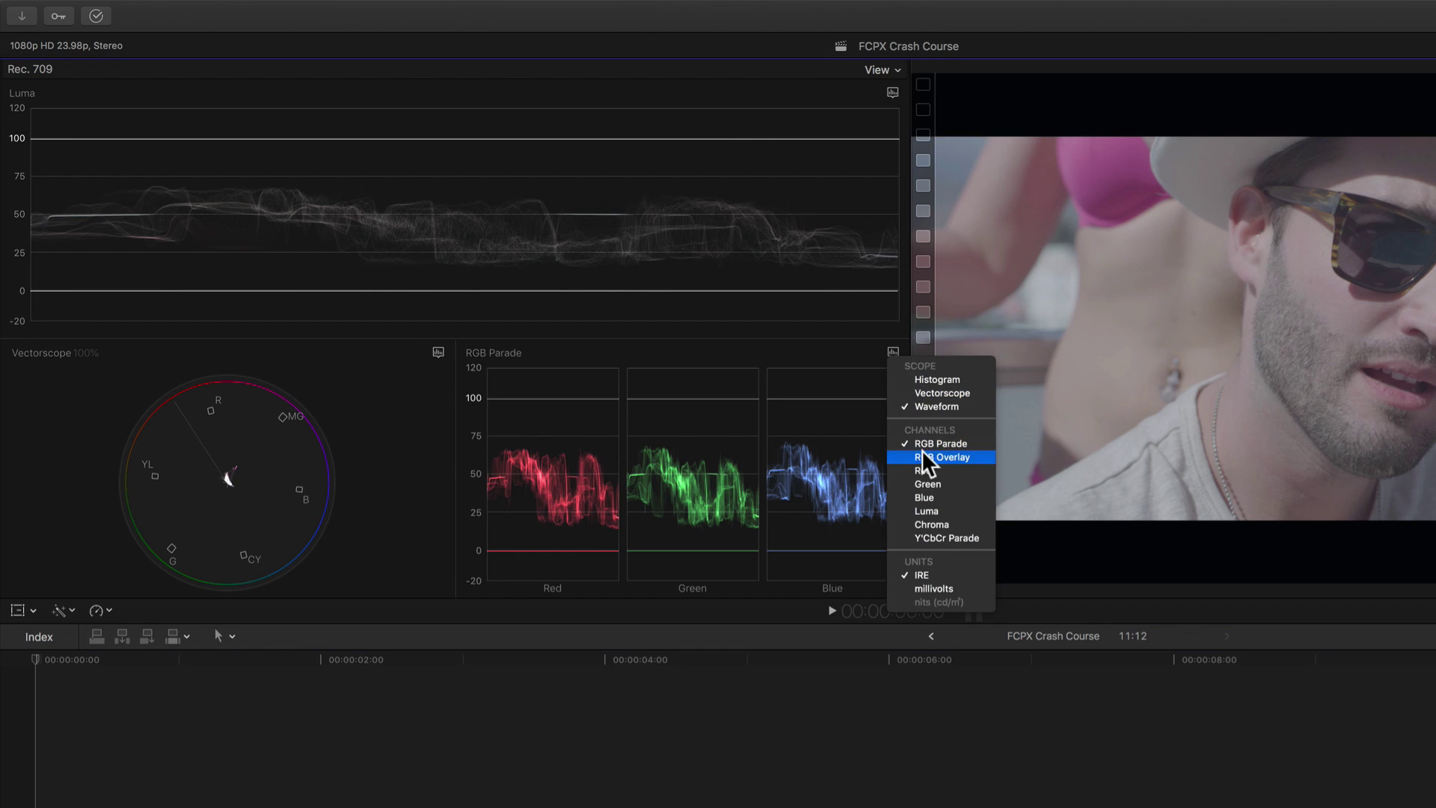
click(927, 472)
drag(830, 625, 817, 798)
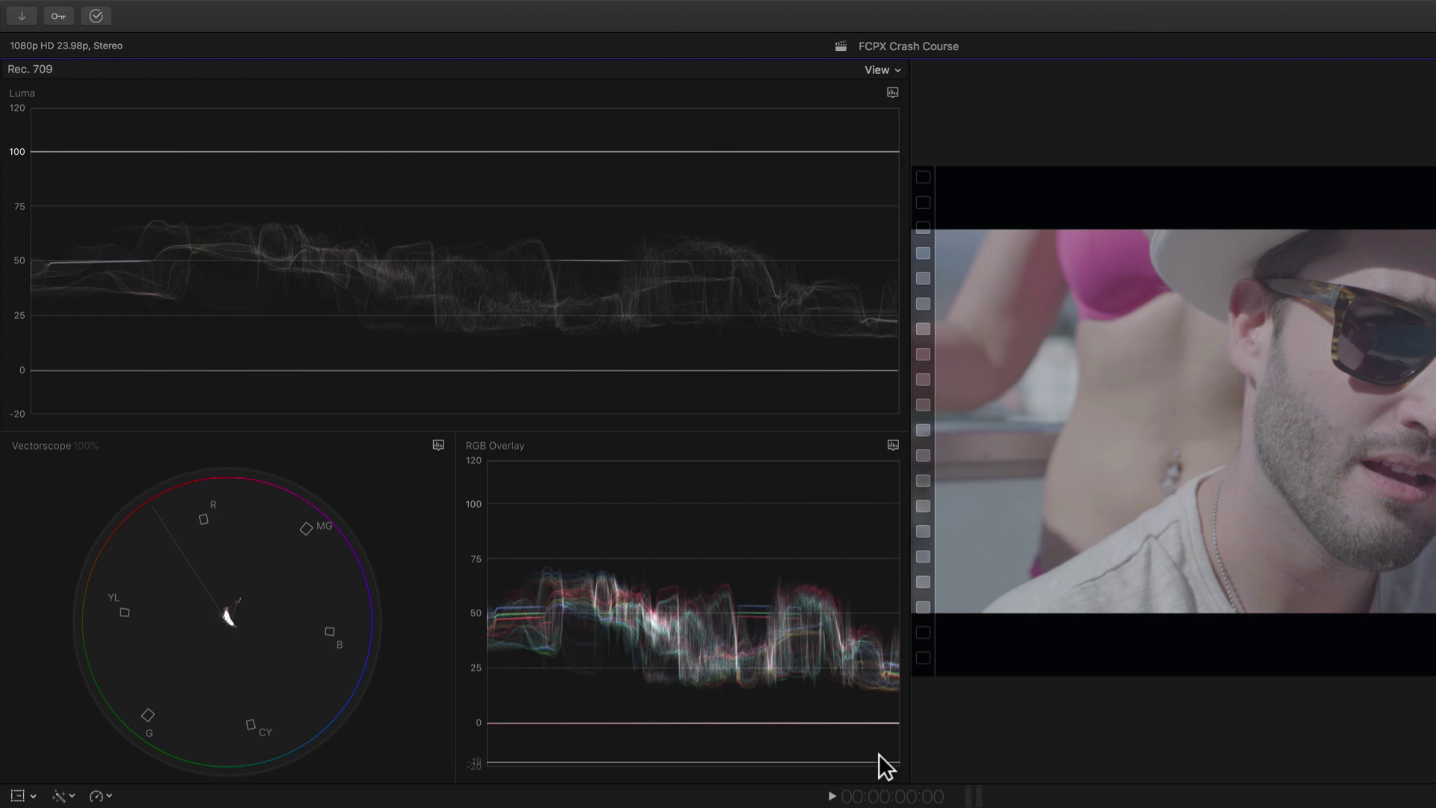
drag(909, 737, 802, 739)
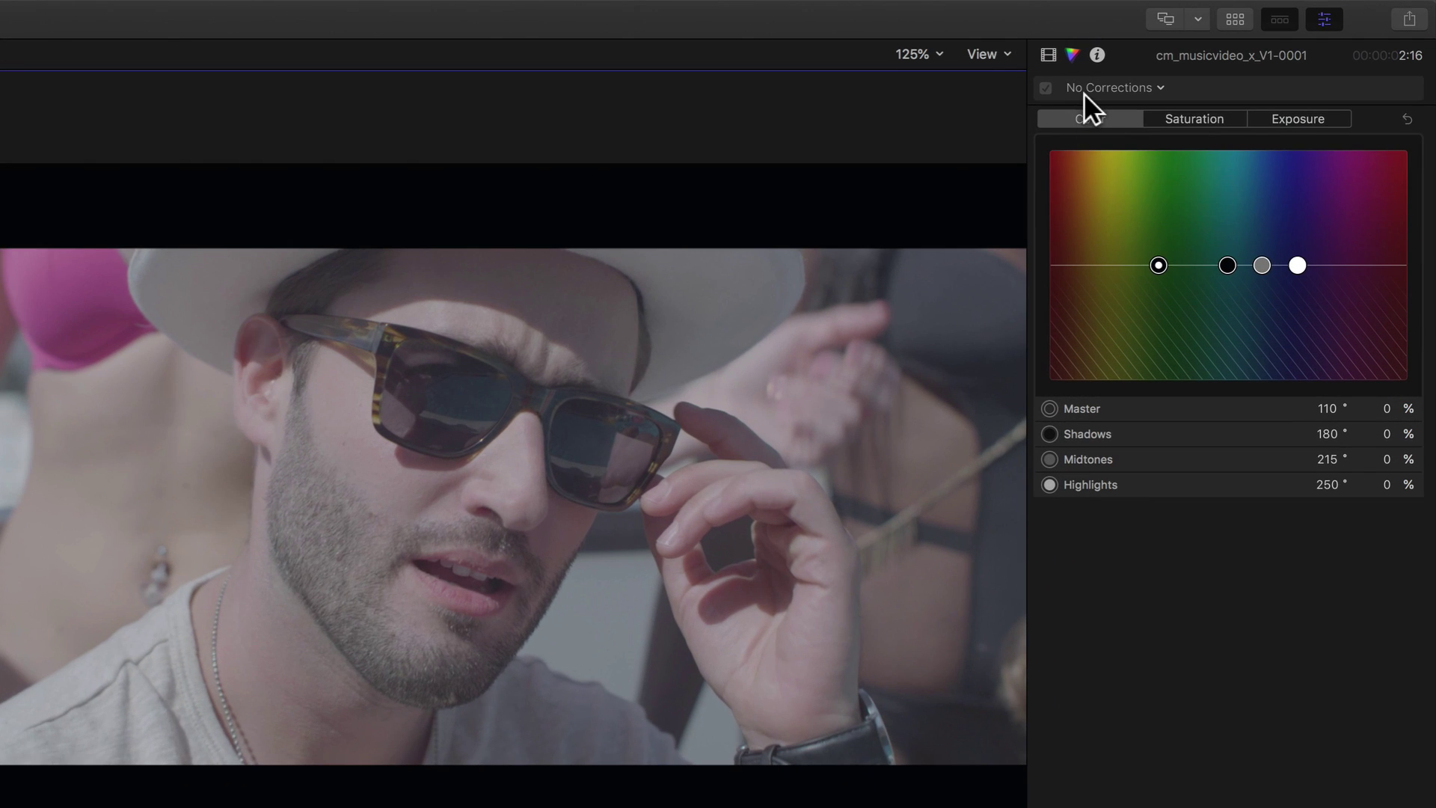
Add Color Wheels to the first clip: lower Shadows, raise Highlights to 100, slightly darken Midtones
click(1242, 50)
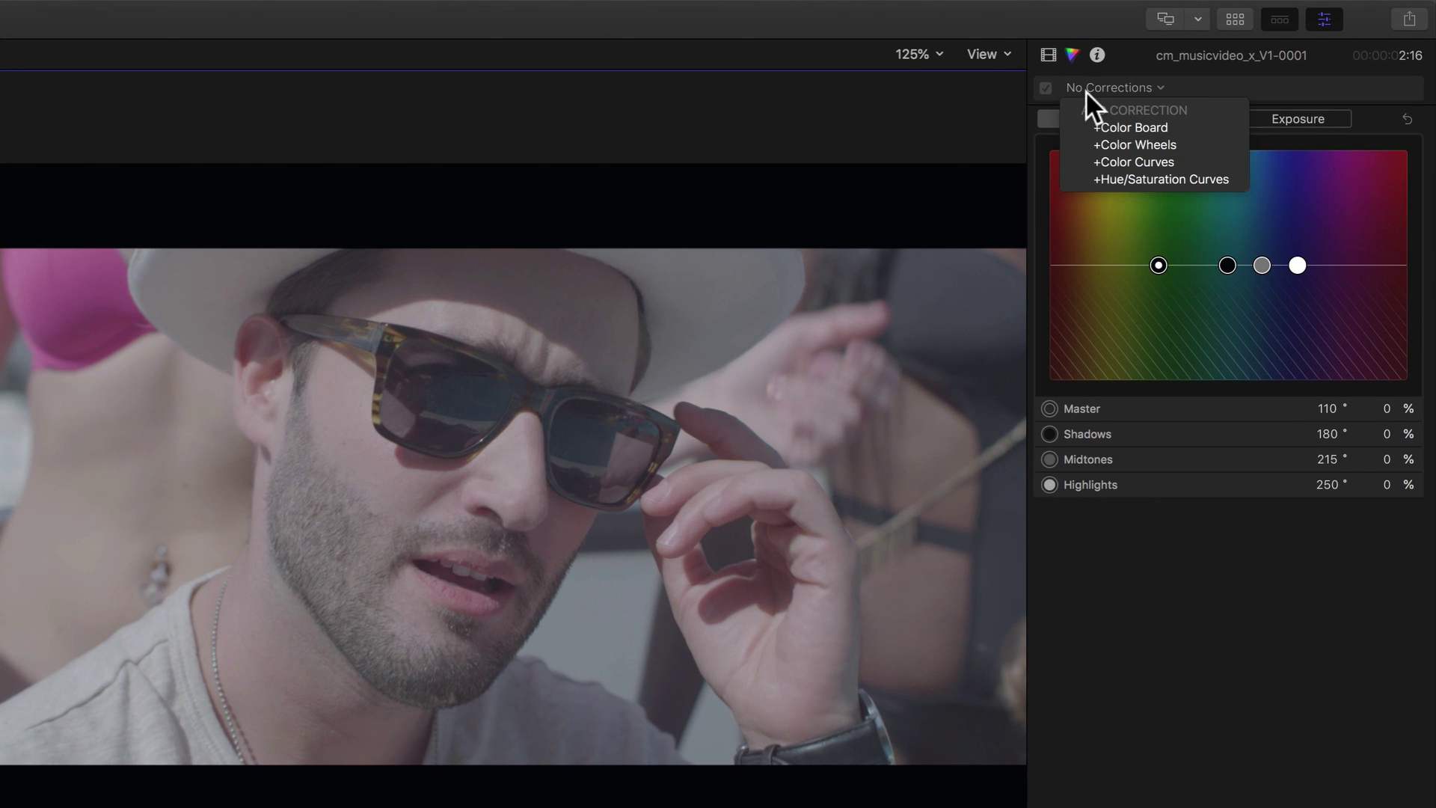
click(1111, 139)
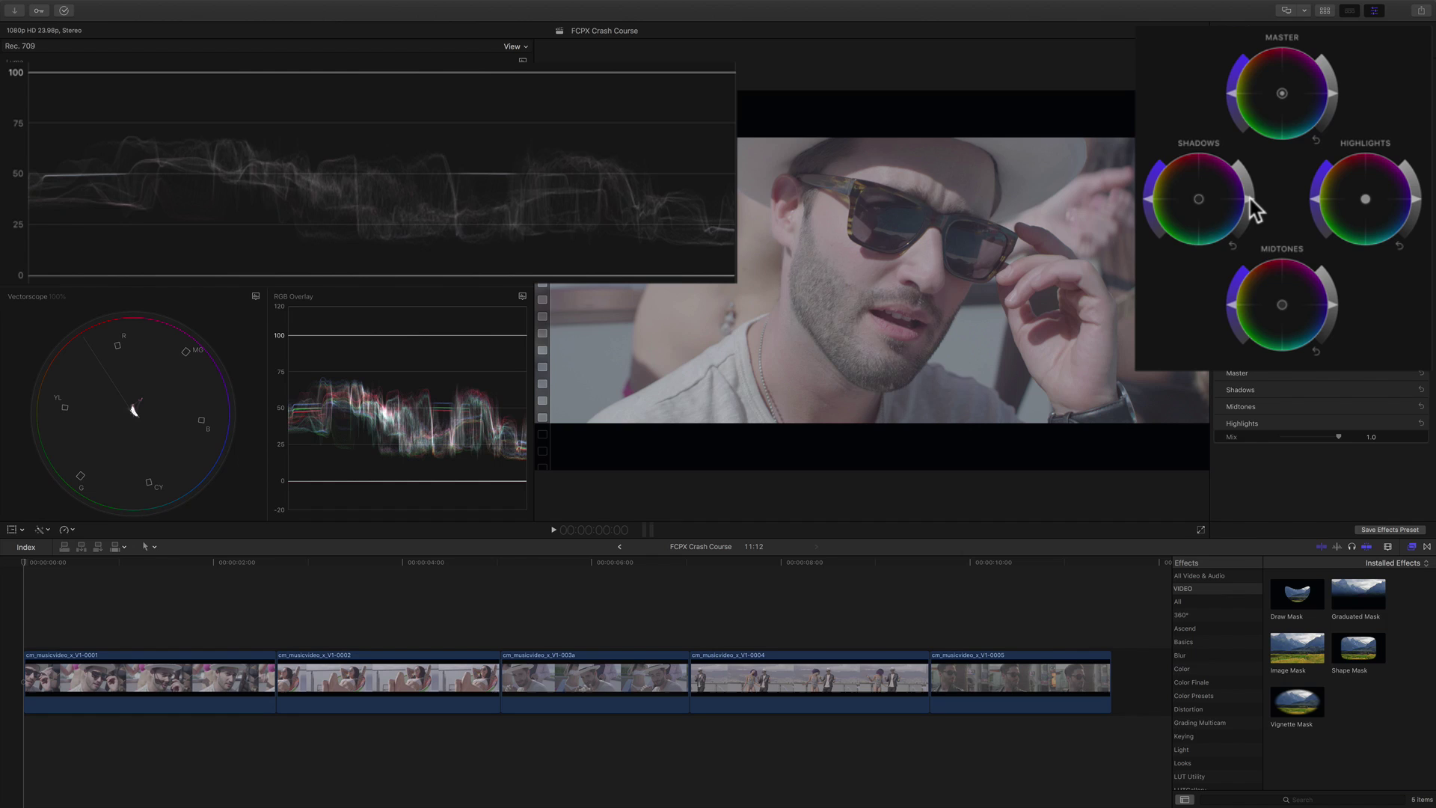
drag(1249, 196, 1259, 222)
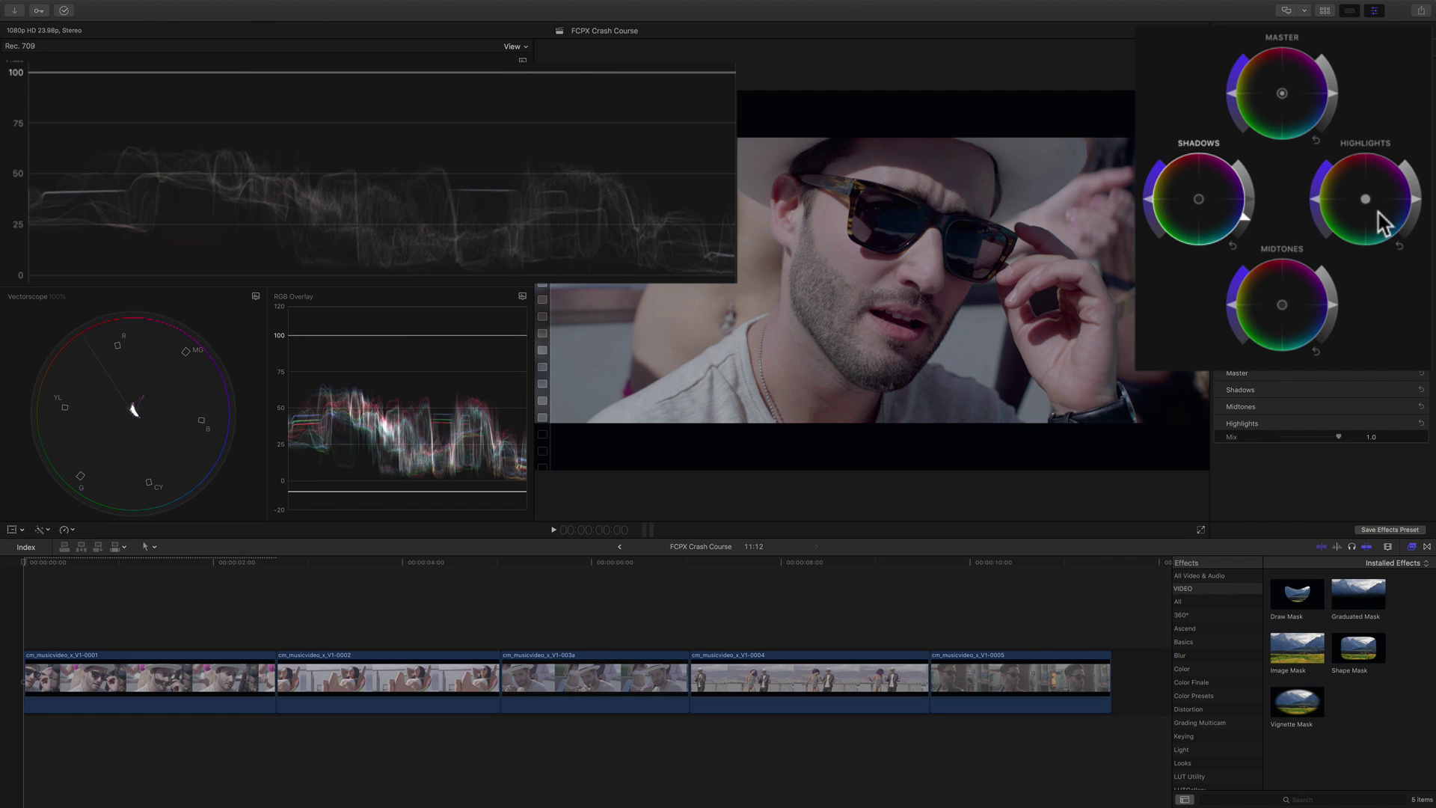
drag(1421, 212, 1418, 198)
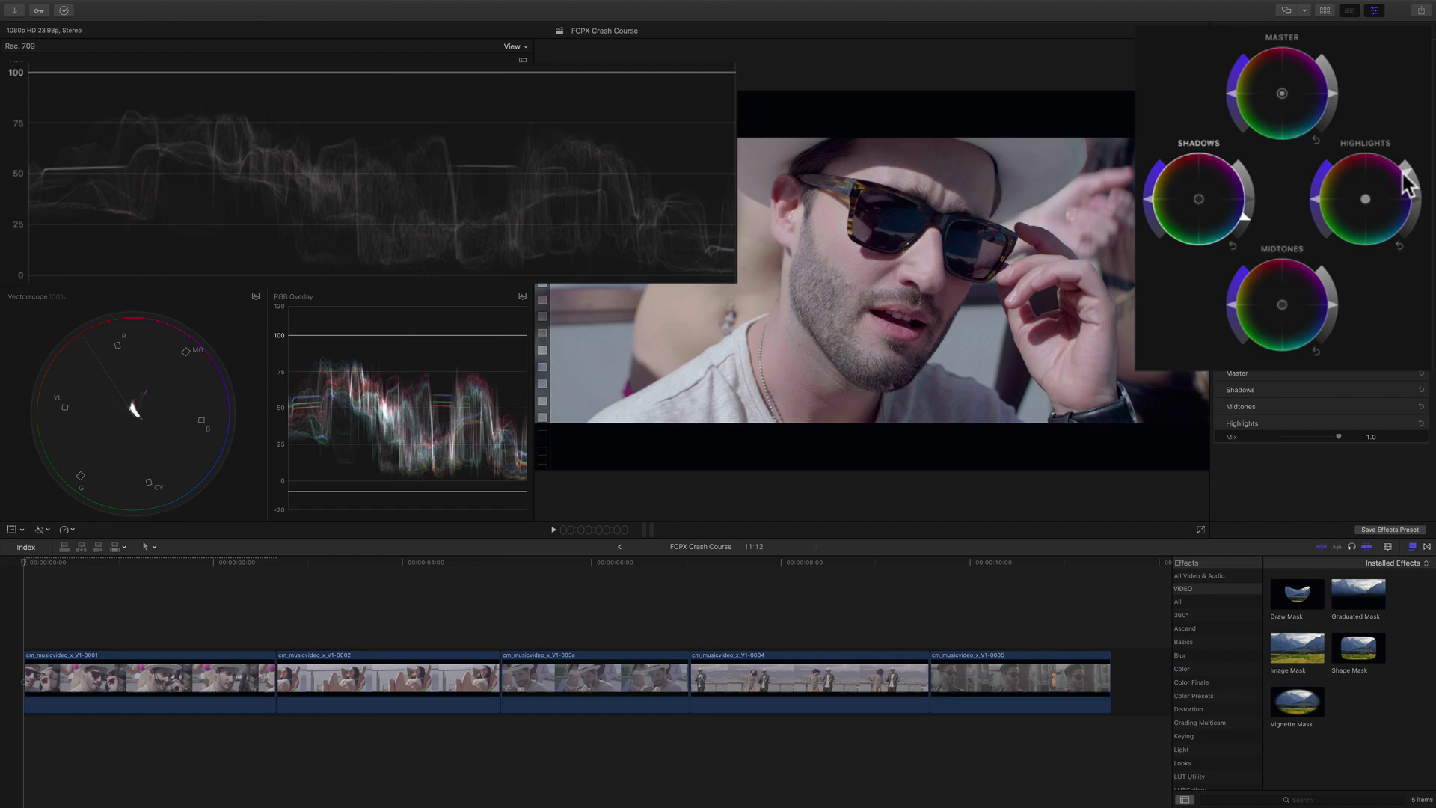
drag(1406, 183, 1397, 170)
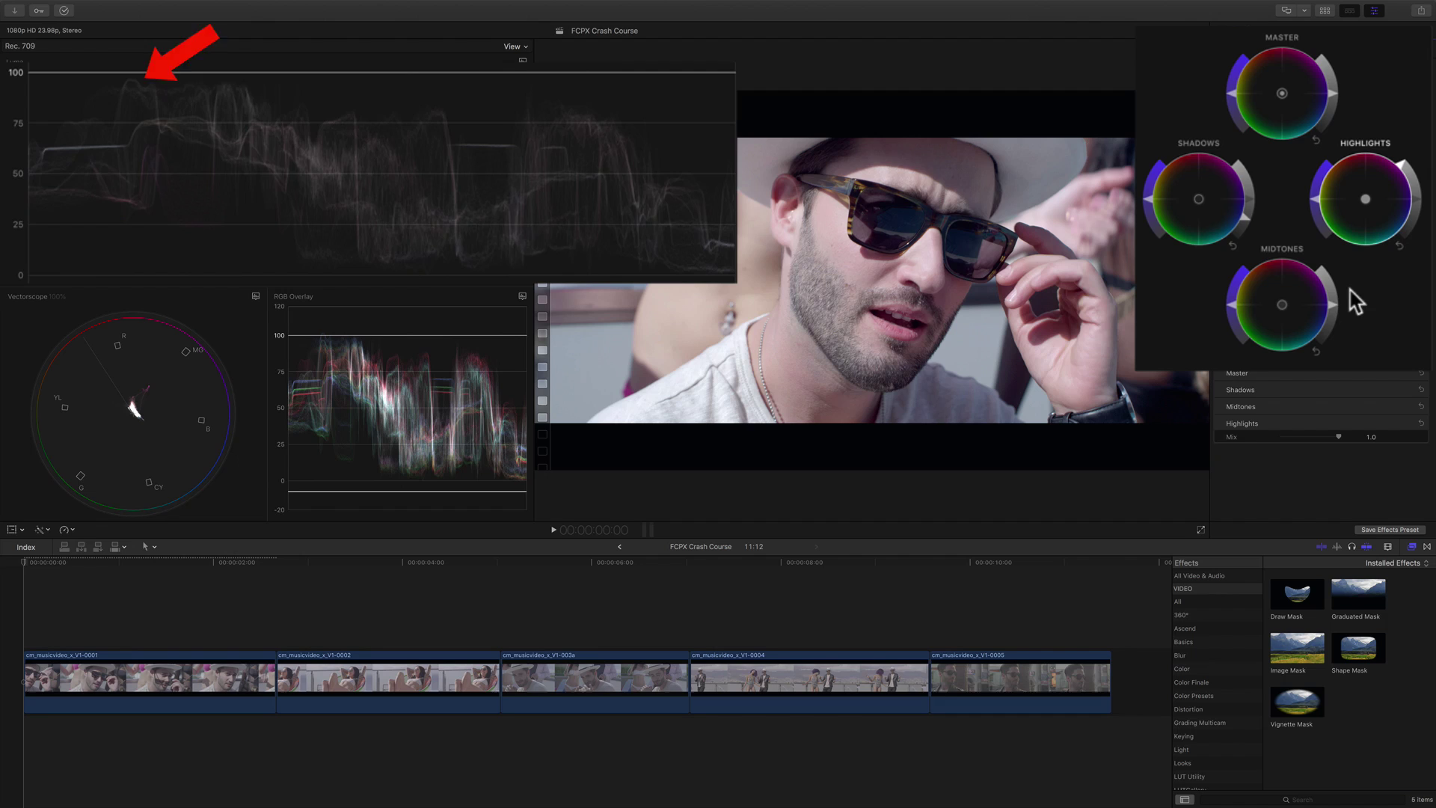
drag(1334, 303, 1331, 323)
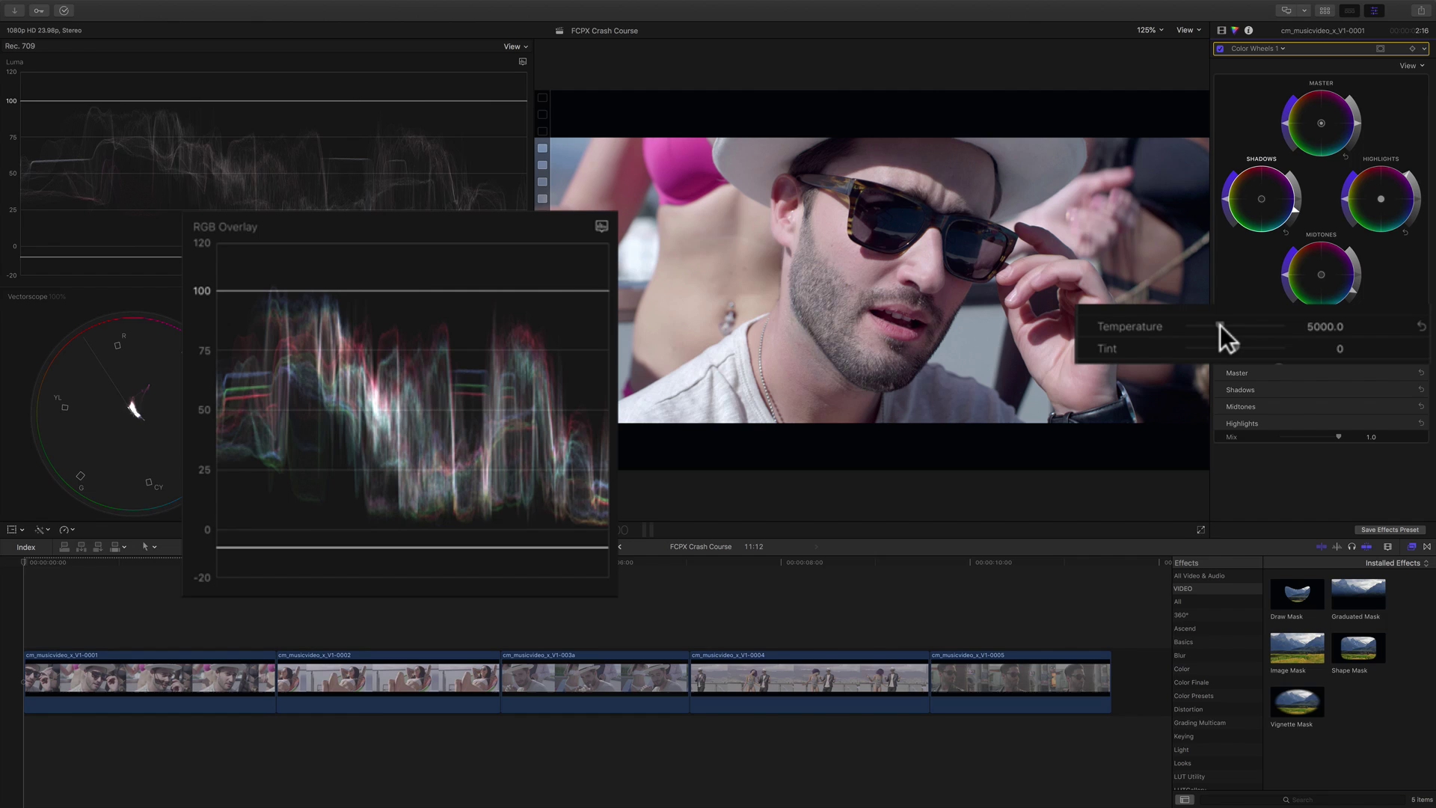
Drag the first clip's Temperature from 5000 up to about 6675 to warm it
drag(1220, 325, 1317, 335)
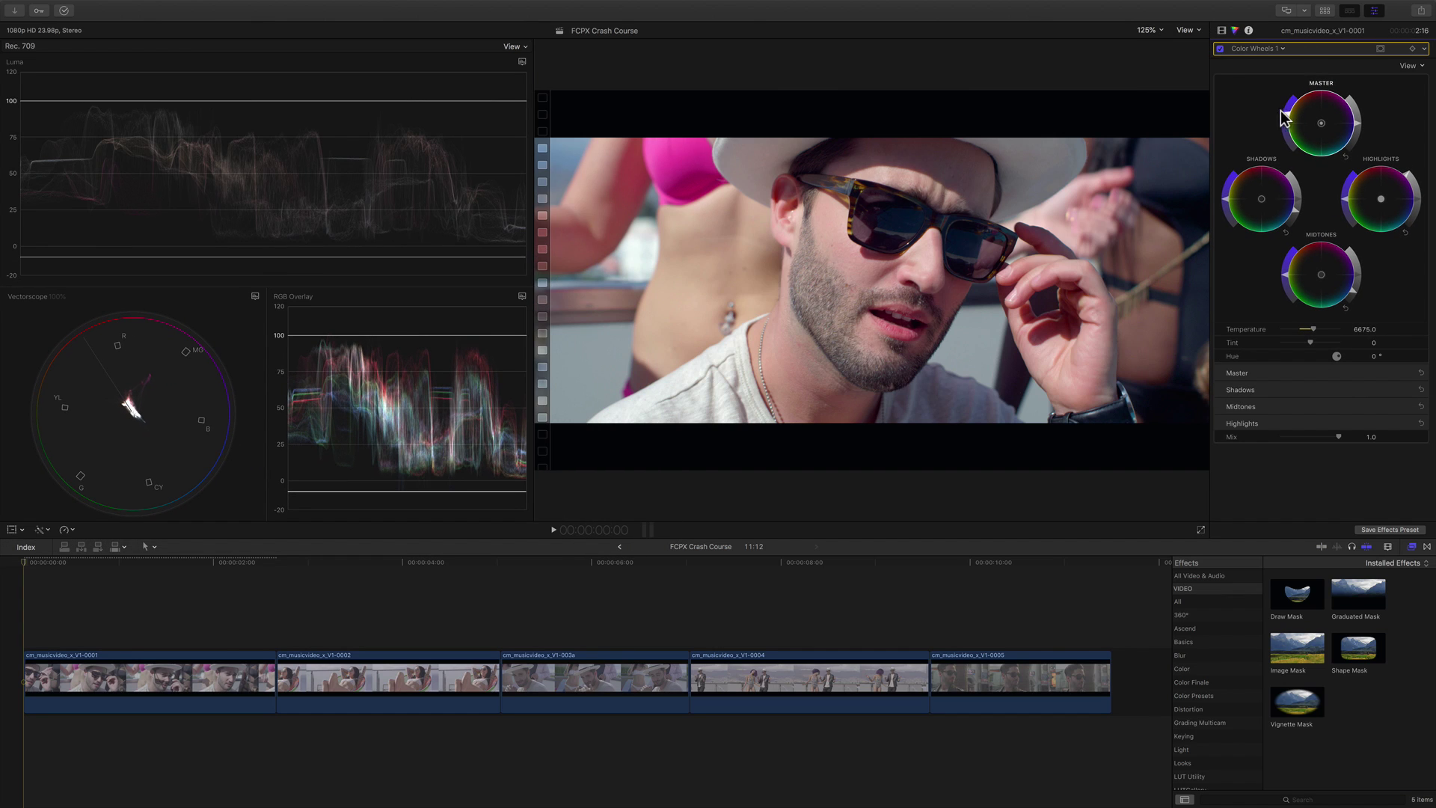
Toggle the first clip's grade off and on to compare, then add Color Wheels to clip V1-0002
click(1221, 48)
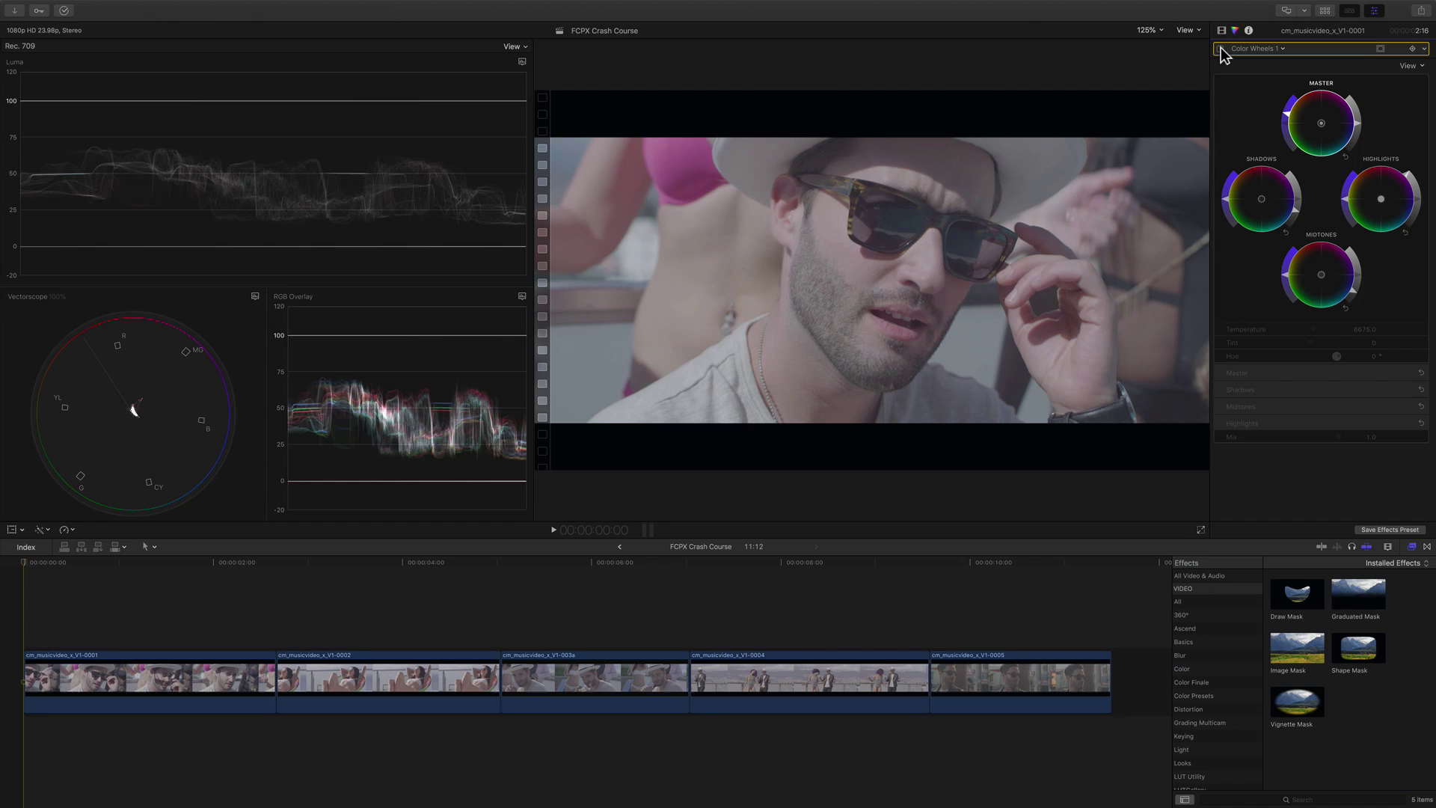
click(1221, 48)
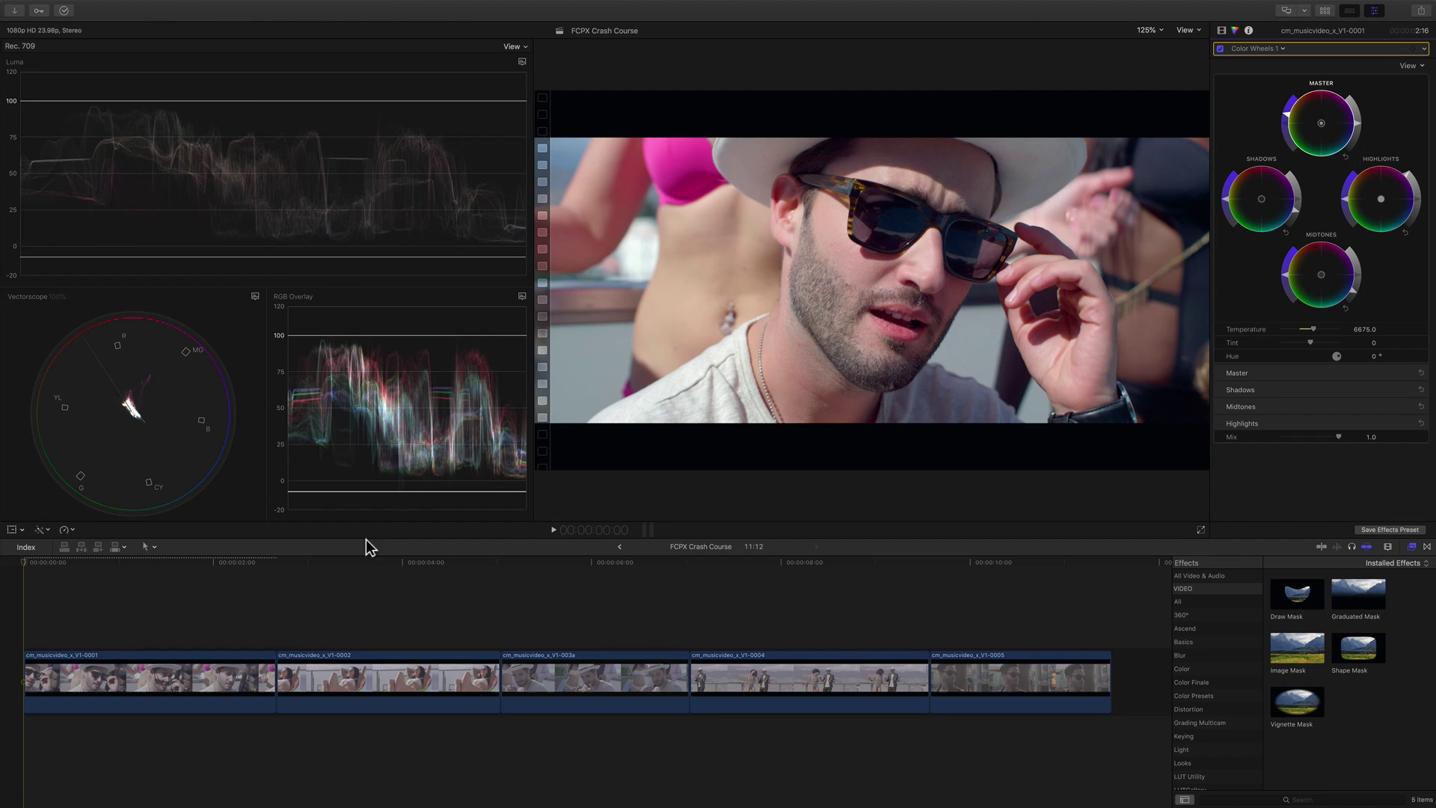
click(277, 567)
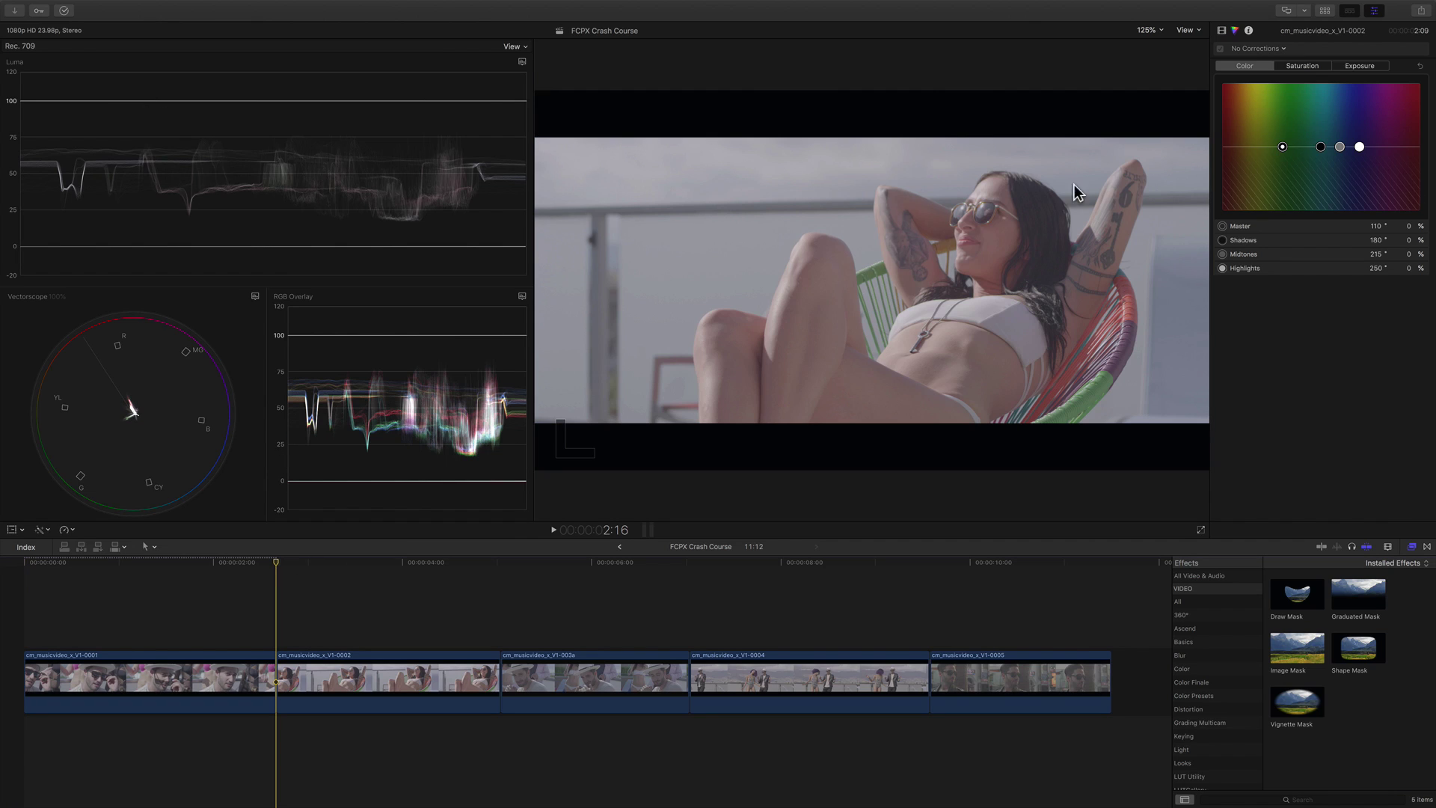
click(1247, 50)
click(1264, 80)
Deepen V1-0002's shadows and brighten its highlights, then move to clip V1-003a
drag(1257, 209, 1257, 224)
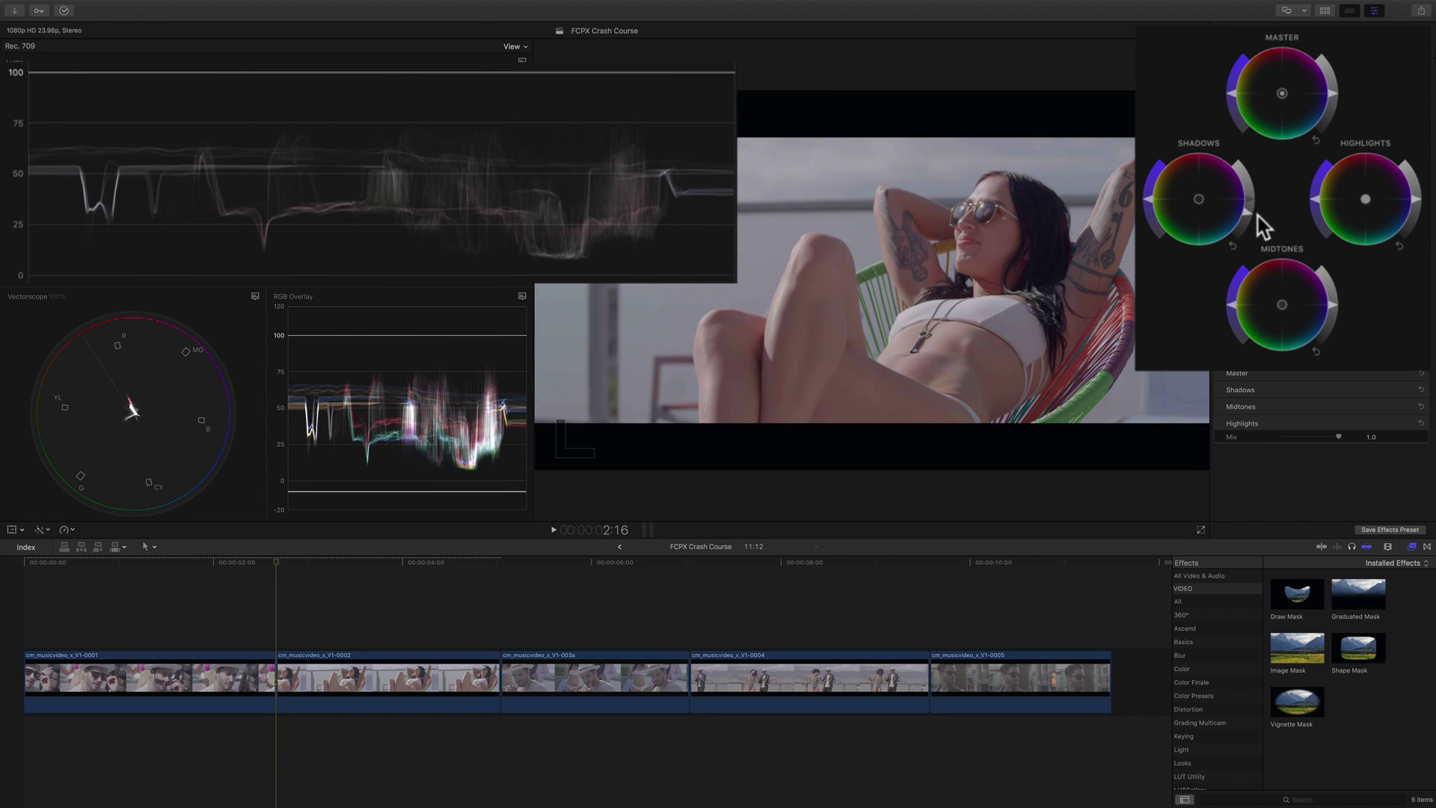
drag(1418, 206, 1422, 191)
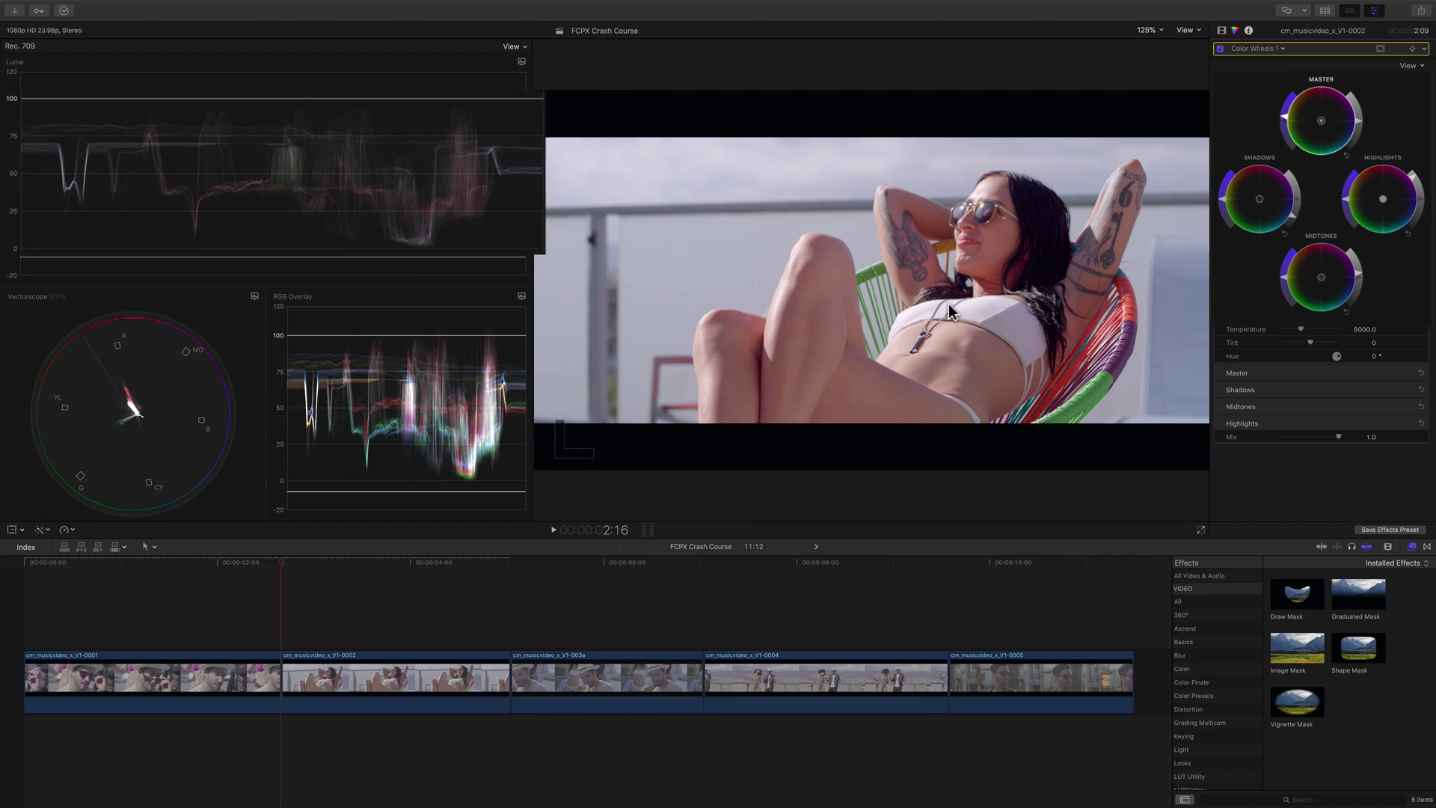
click(516, 566)
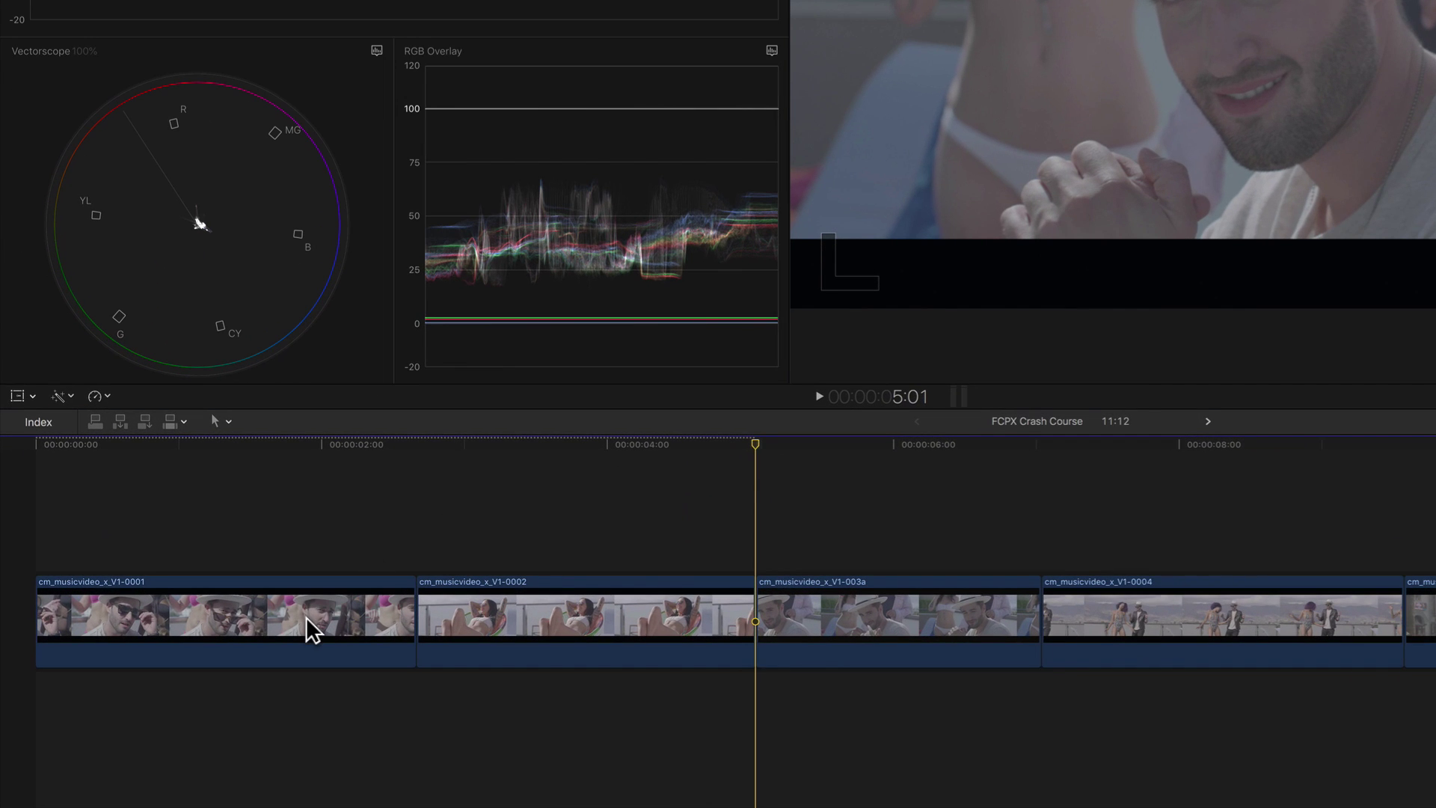
Copy clip V1-0001 and paste only its Color Wheels 1 attribute onto clip V1-003a
click(307, 618)
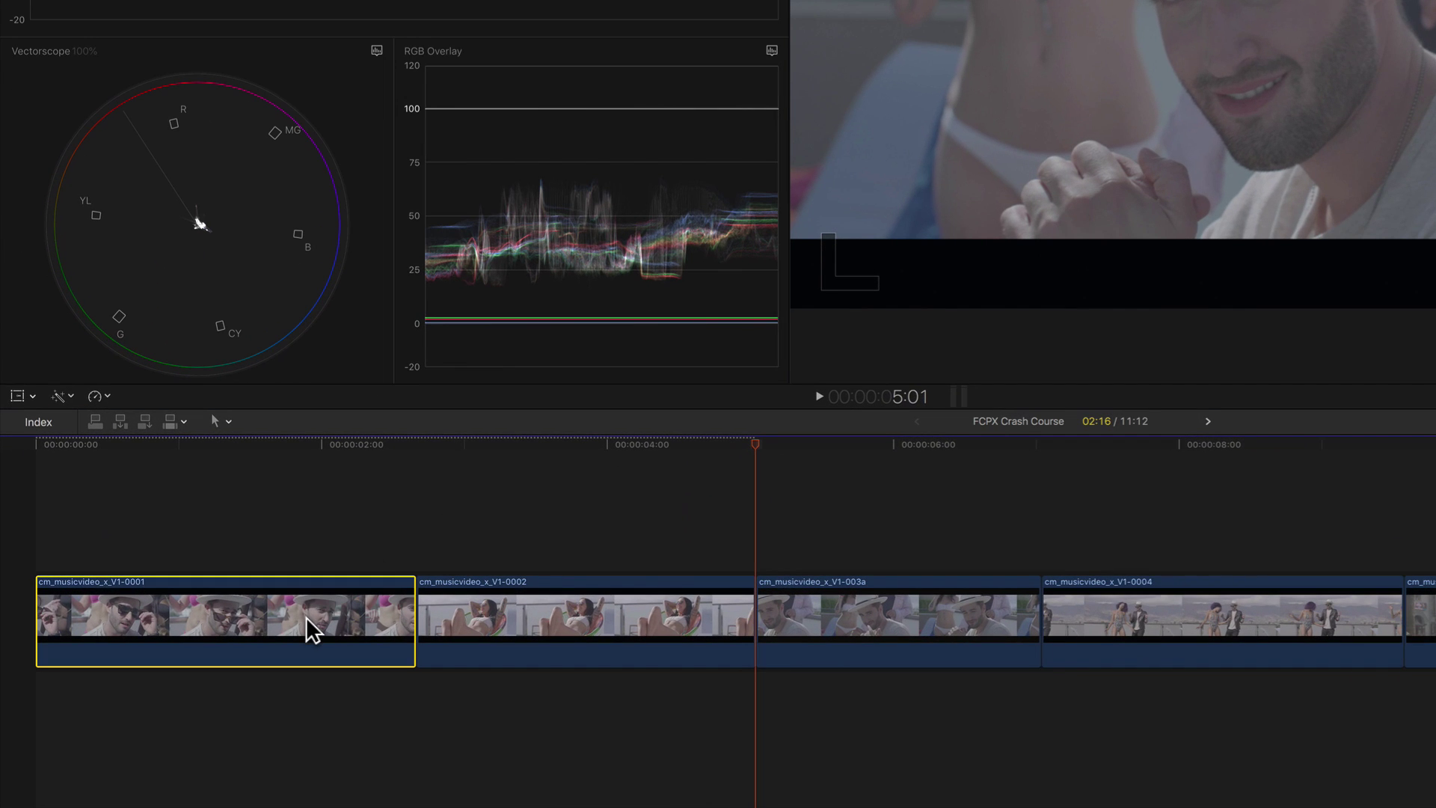
key(super+c)
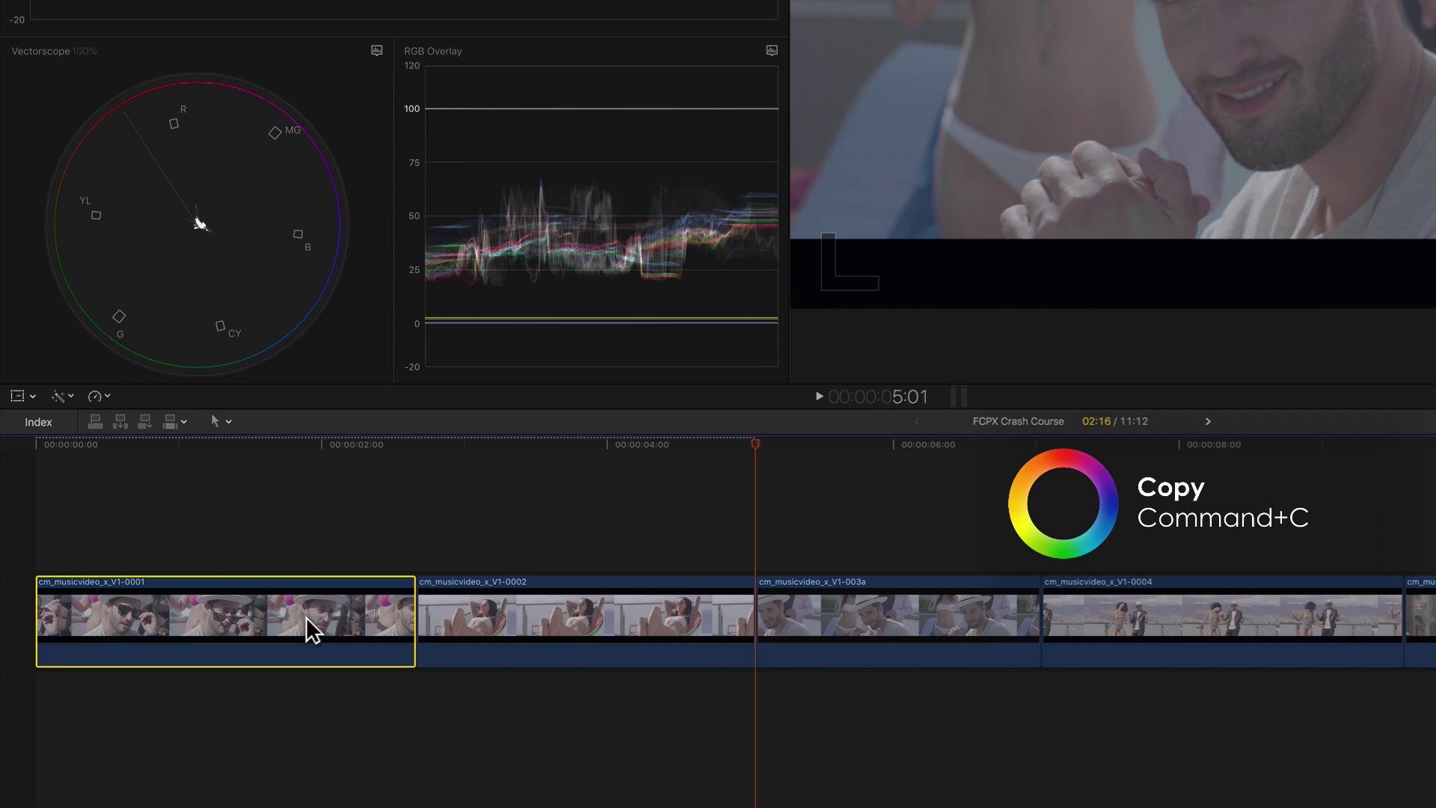
click(851, 595)
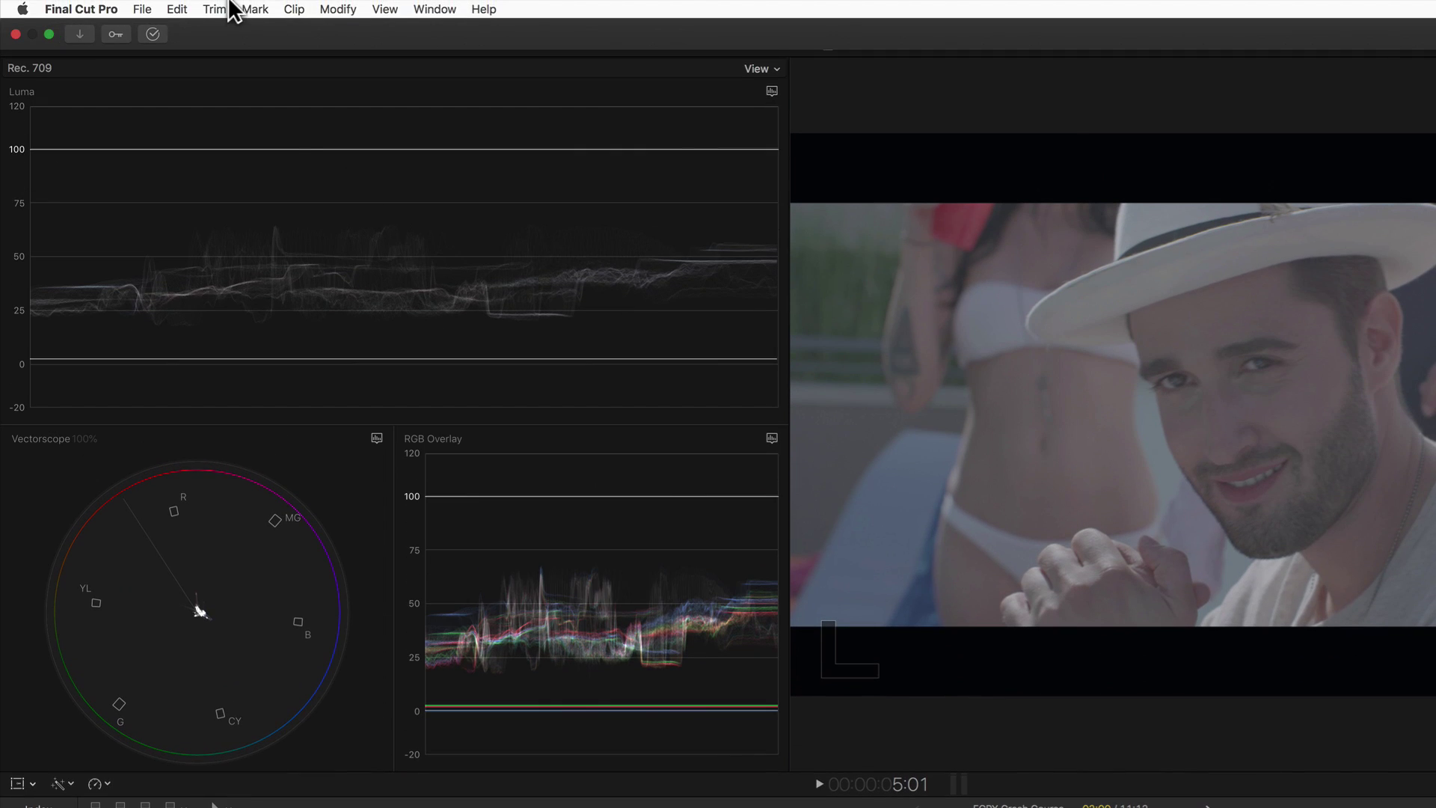
click(180, 9)
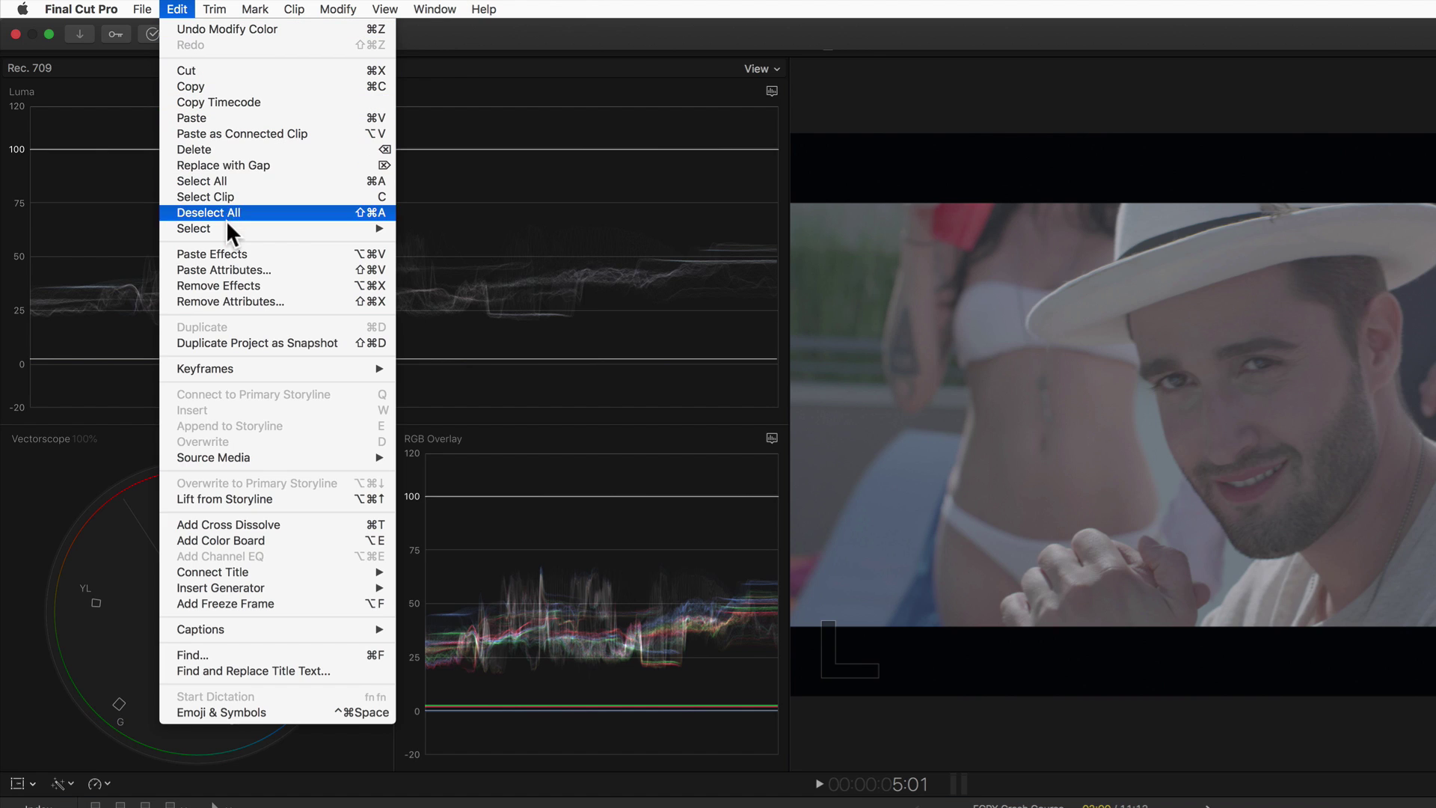
click(223, 269)
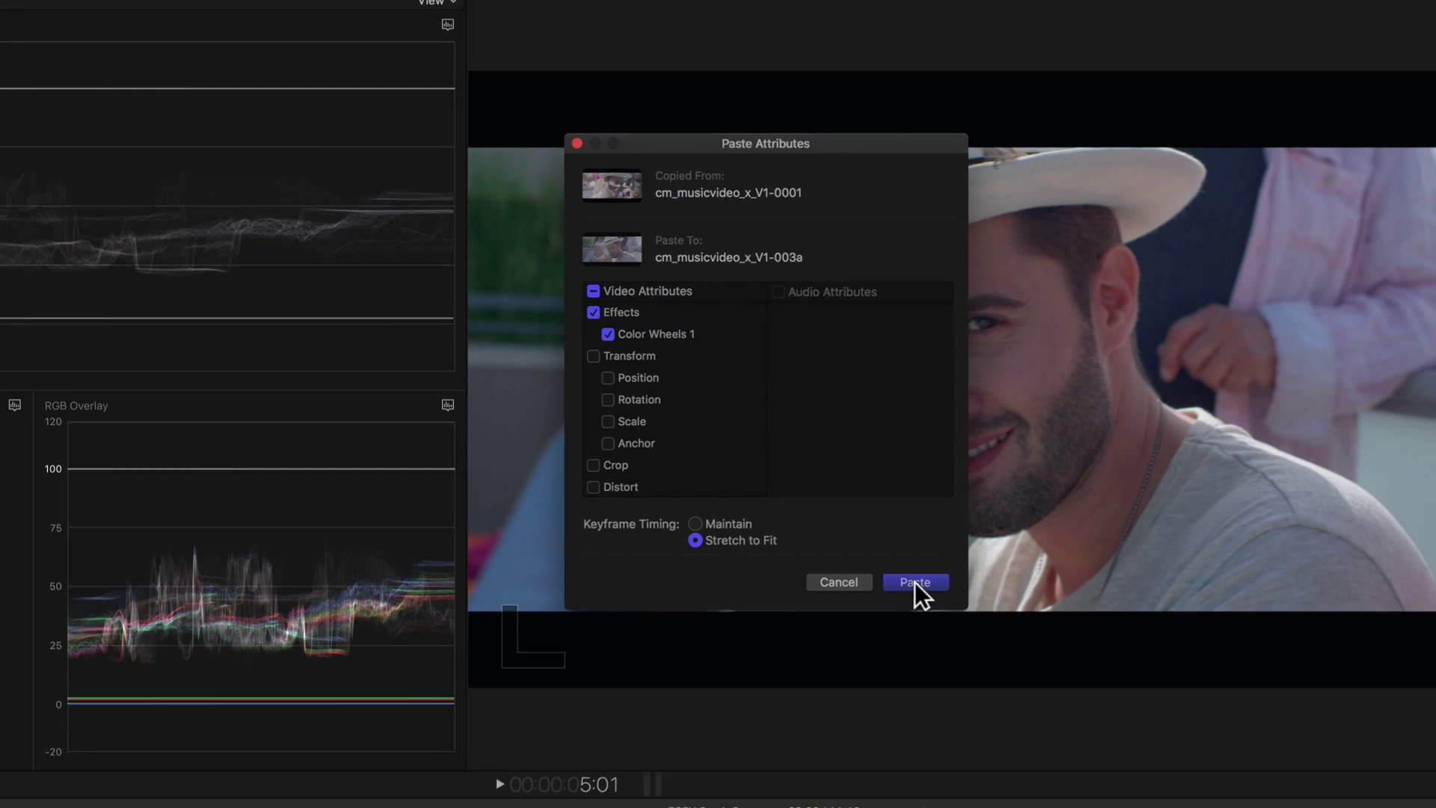
click(953, 646)
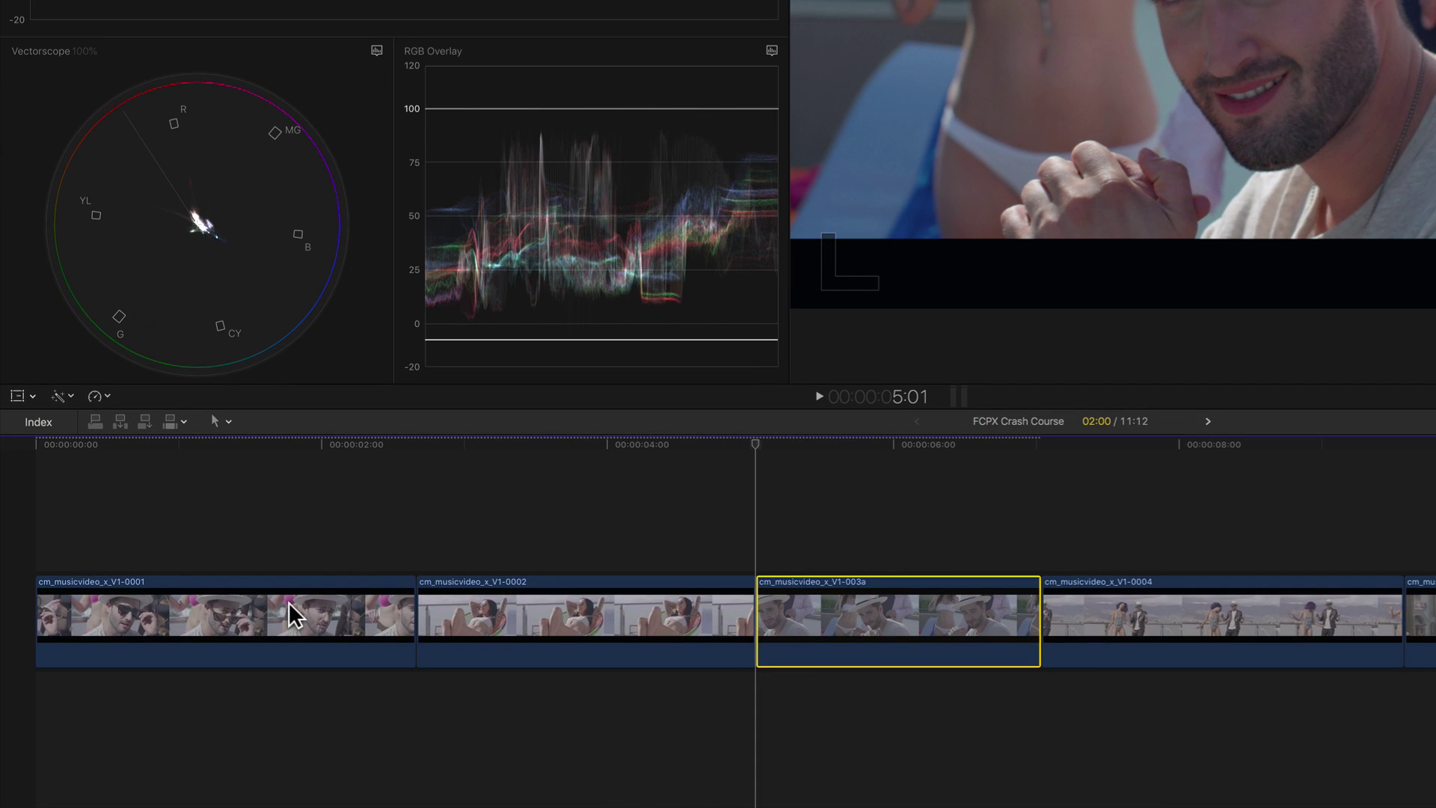
Duplicate V1-0001 above V1-003a, scale the copy to 50% and move it left to X -475
click(198, 677)
drag(296, 617, 1009, 502)
key(super+7)
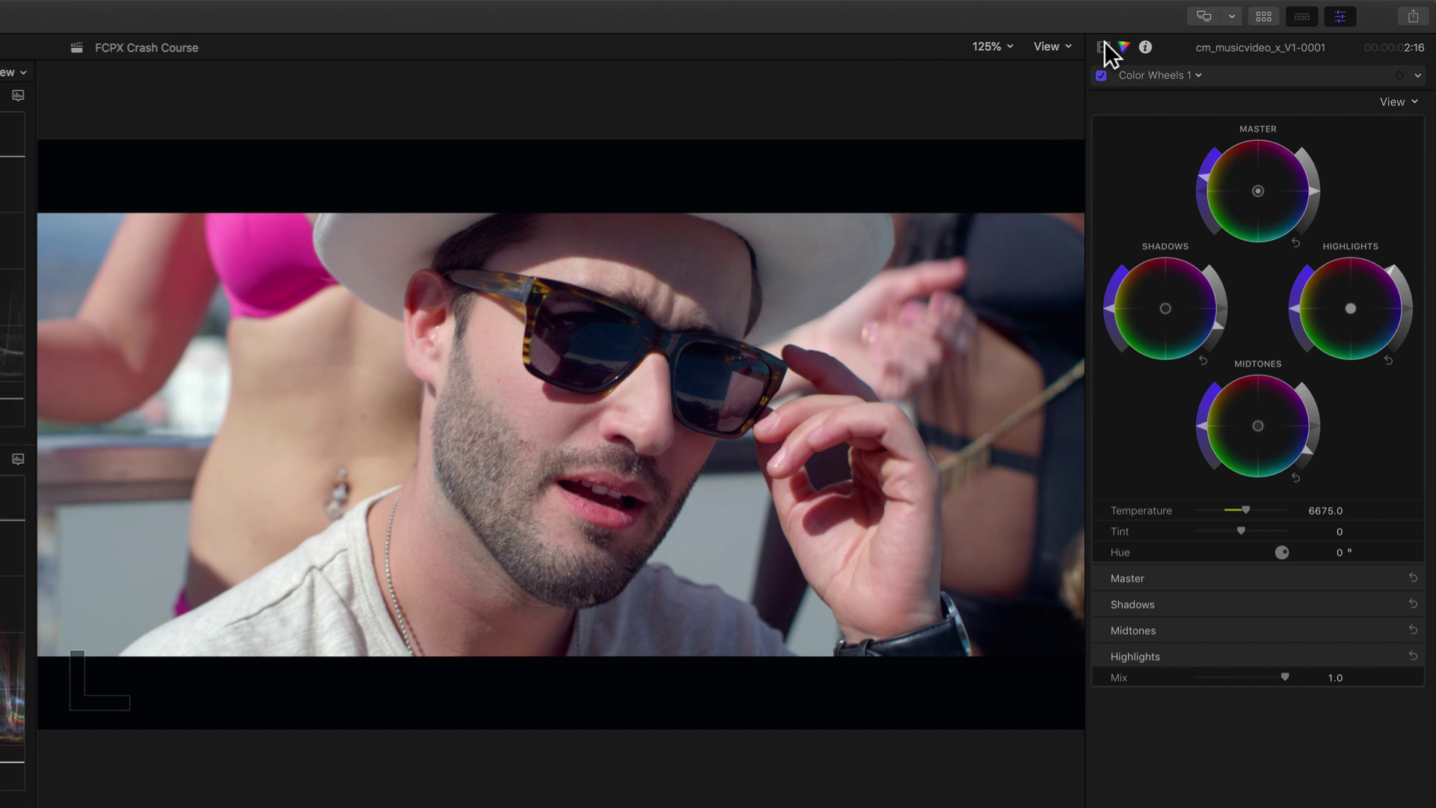
click(1103, 46)
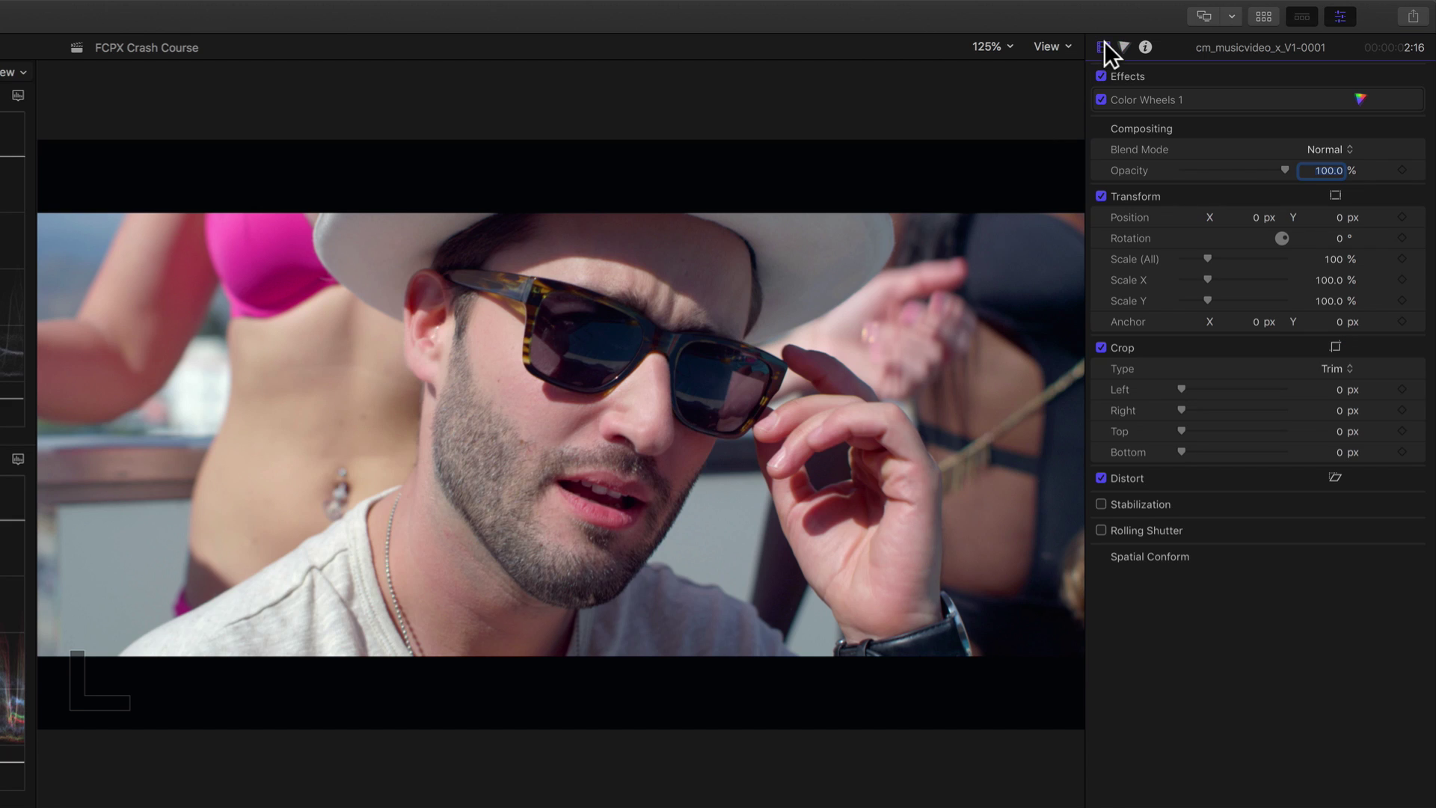
click(1331, 253)
text(50)
key(Return)
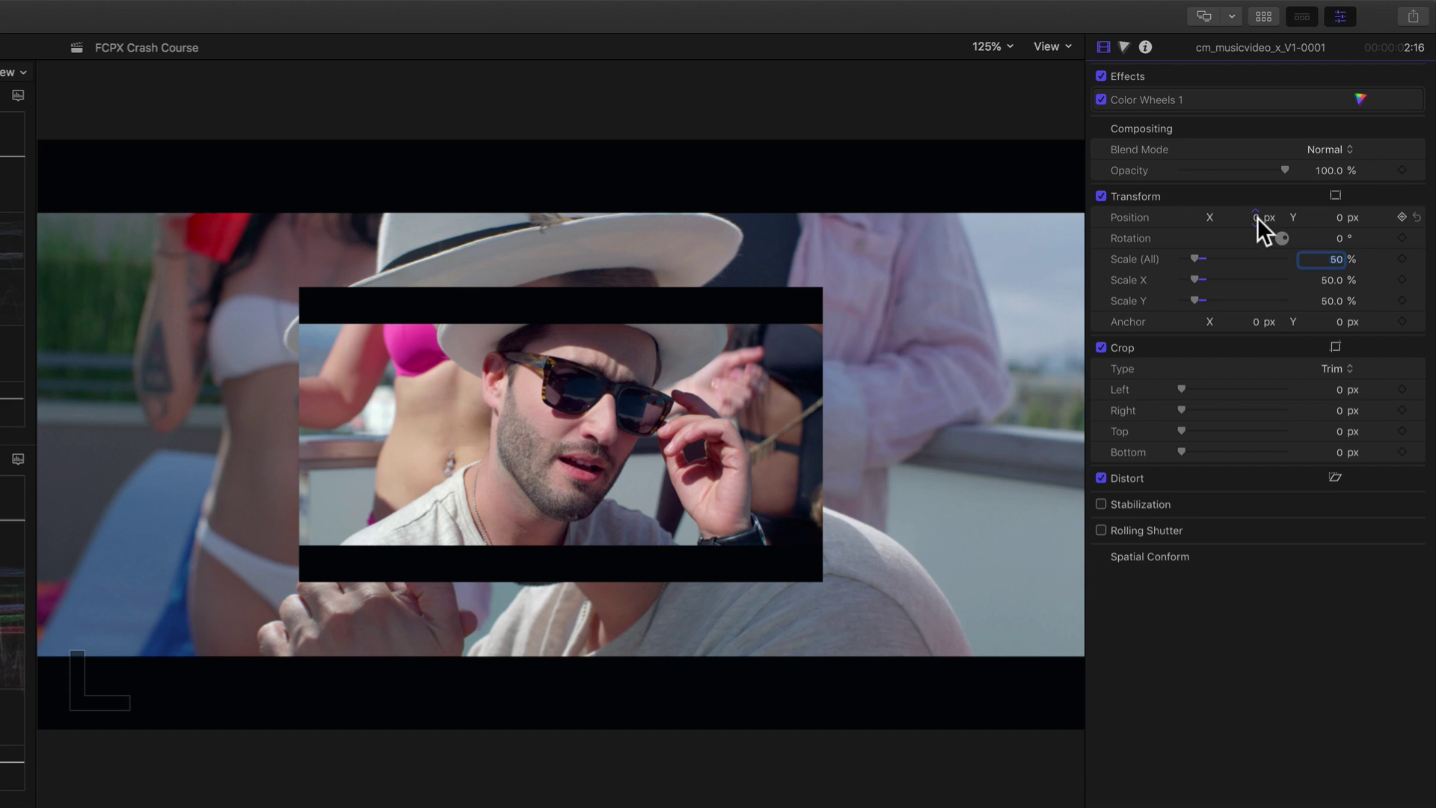
drag(1258, 217, 1255, 218)
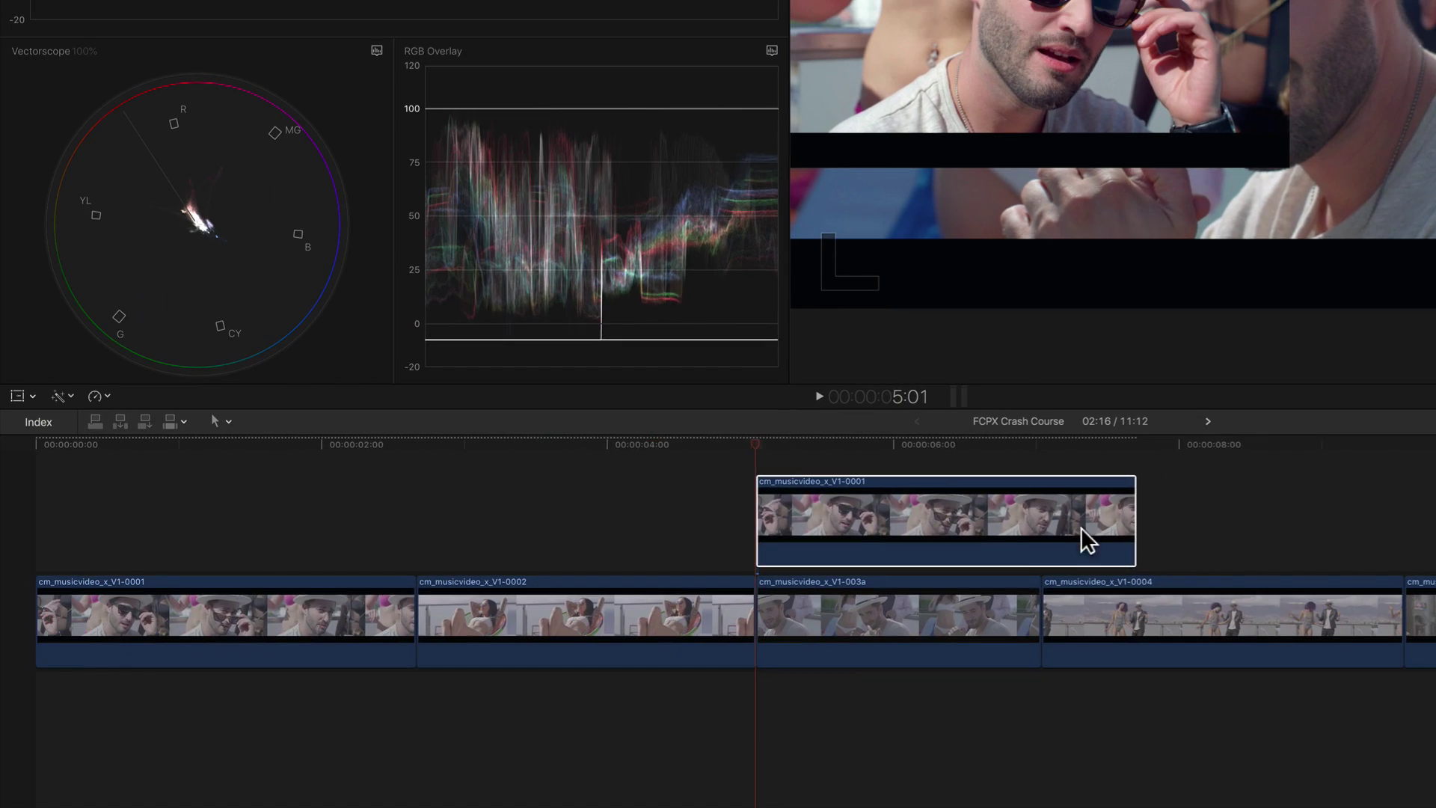
Scale V1-003a to 50% and shift it right to Position X 486
click(986, 596)
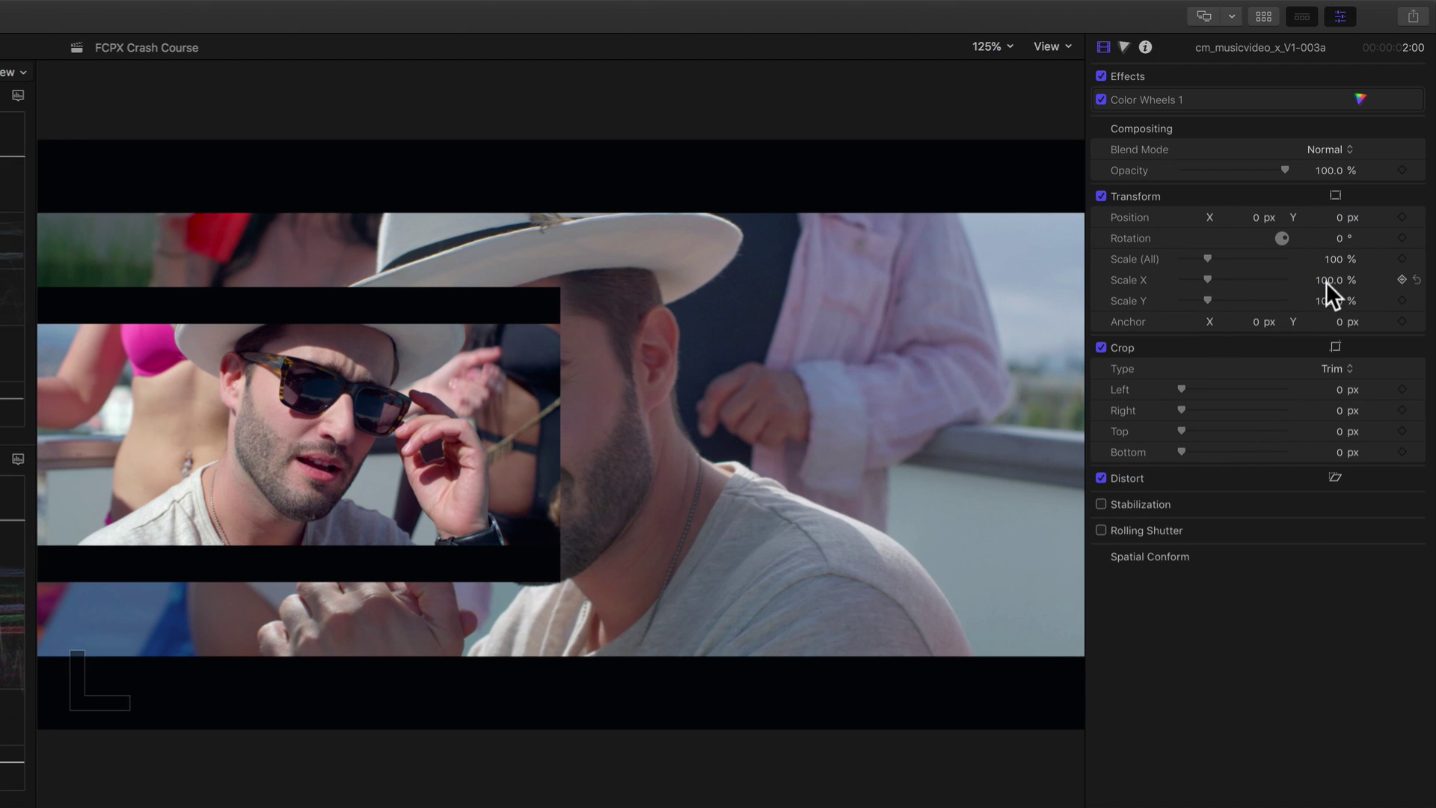
text(50)
key(Return)
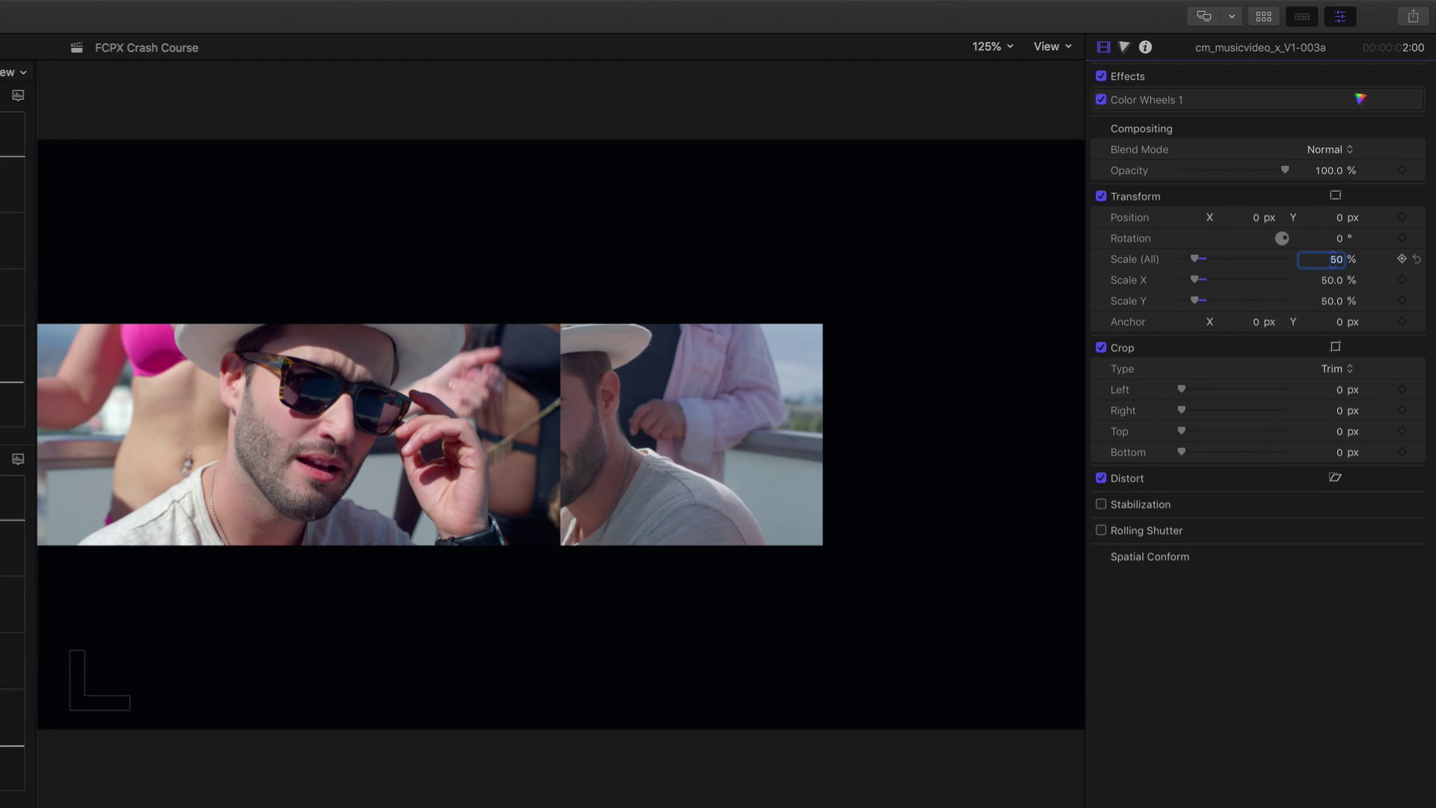
drag(1256, 214, 1369, 214)
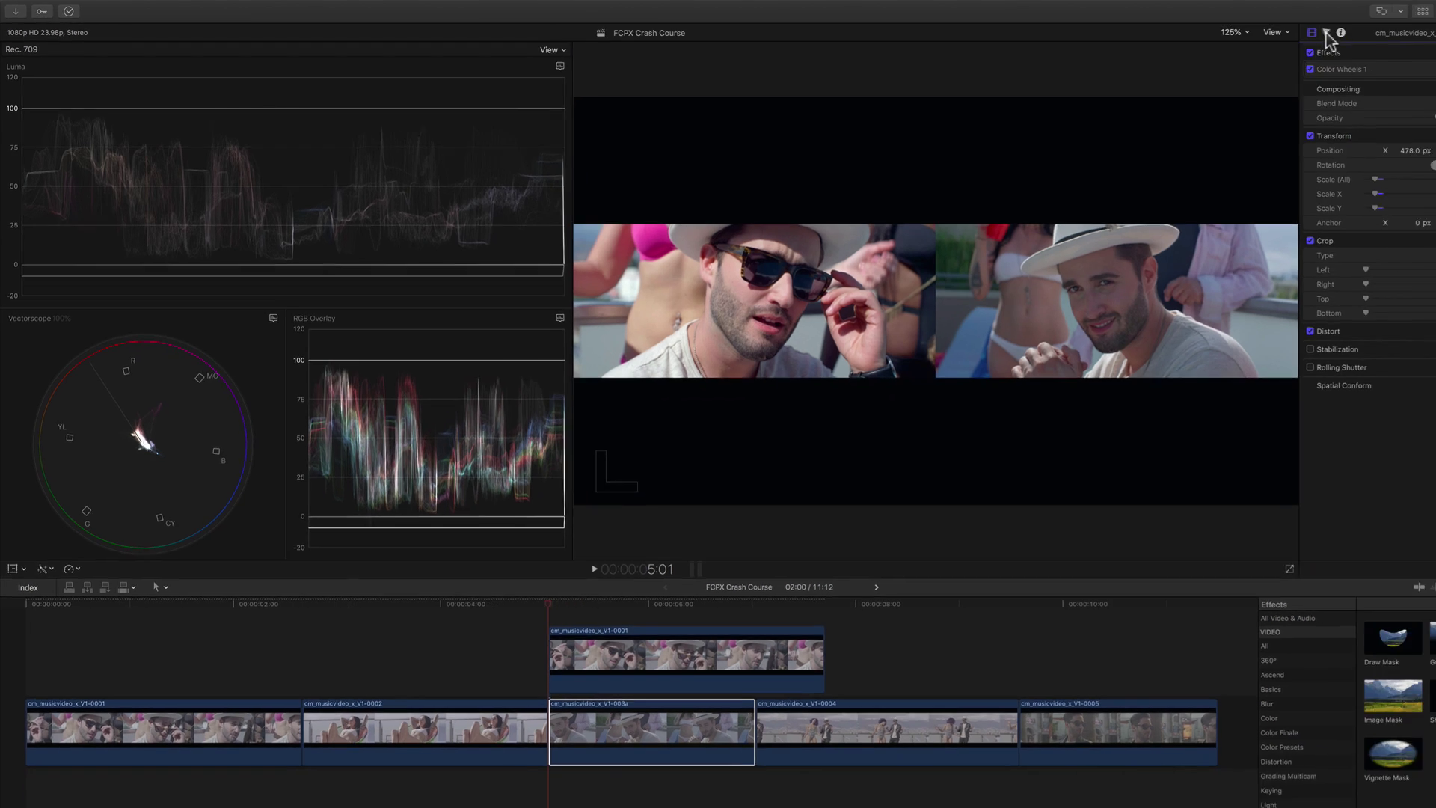
Show the Color Wheels and select the V1-0001 copy to view Temperature 7129 and Tint -3
key(super+6)
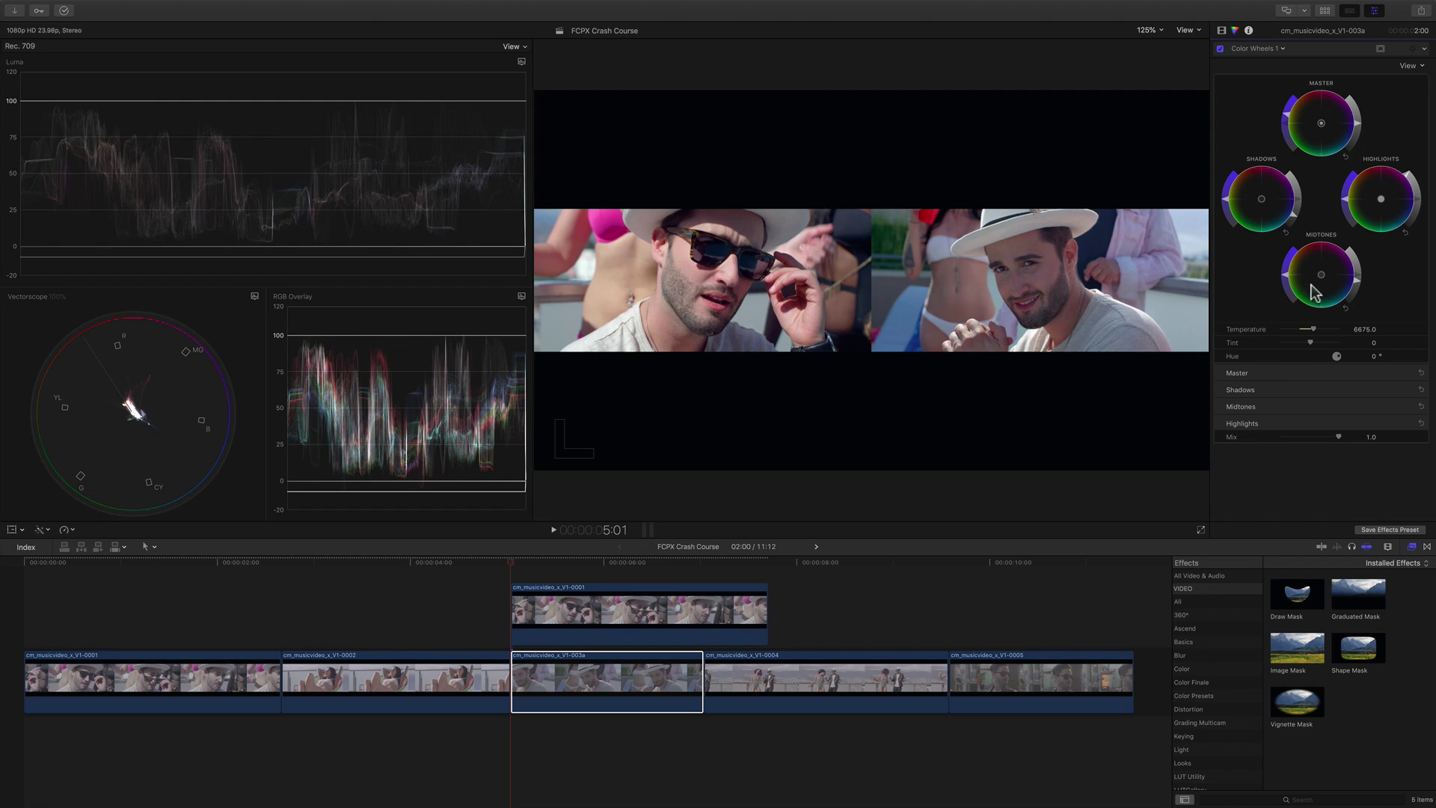
drag(1239, 324, 1232, 345)
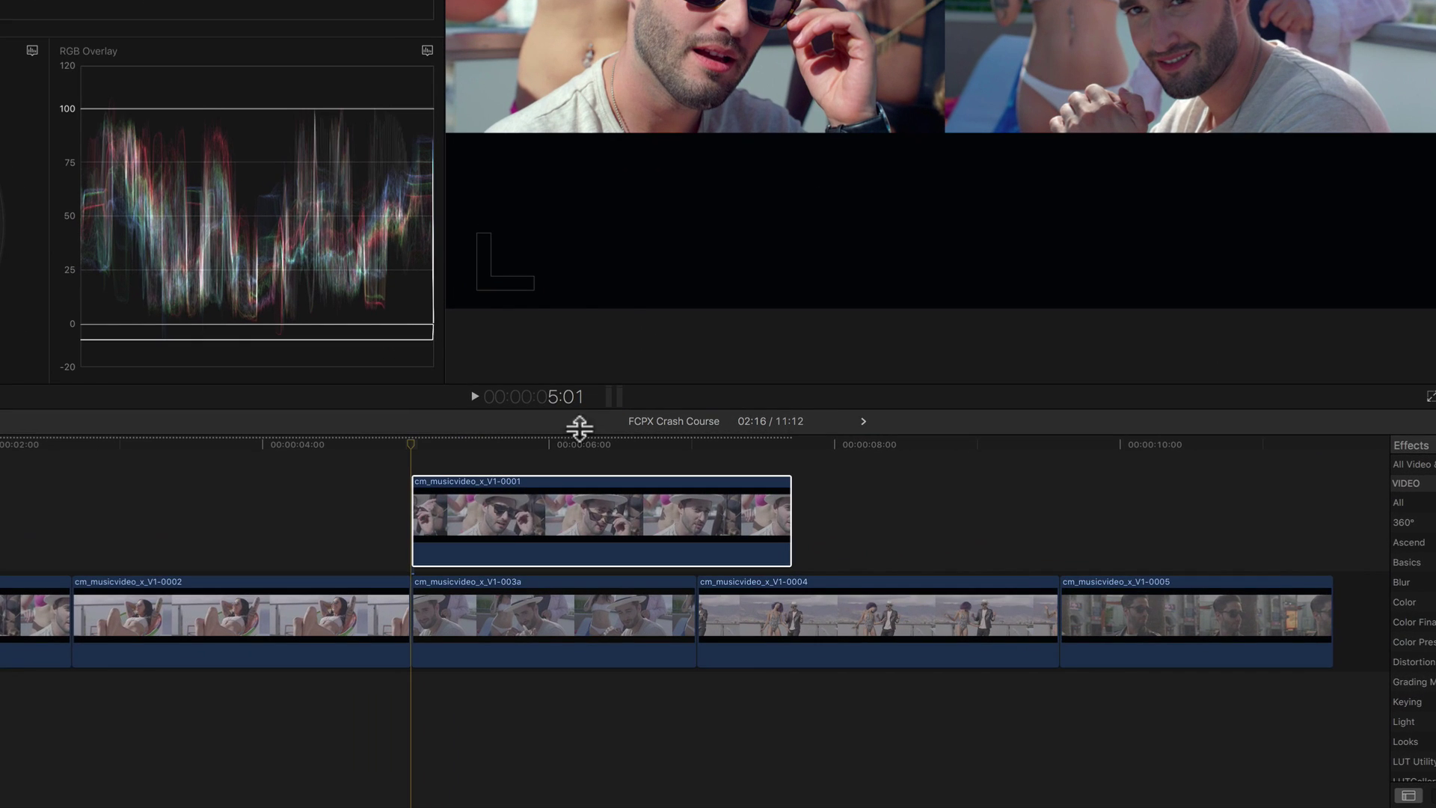
Disable the duplicate V1-0001 clip and reset V1-003a's transform to 100% scale at 0, 0
click(575, 609)
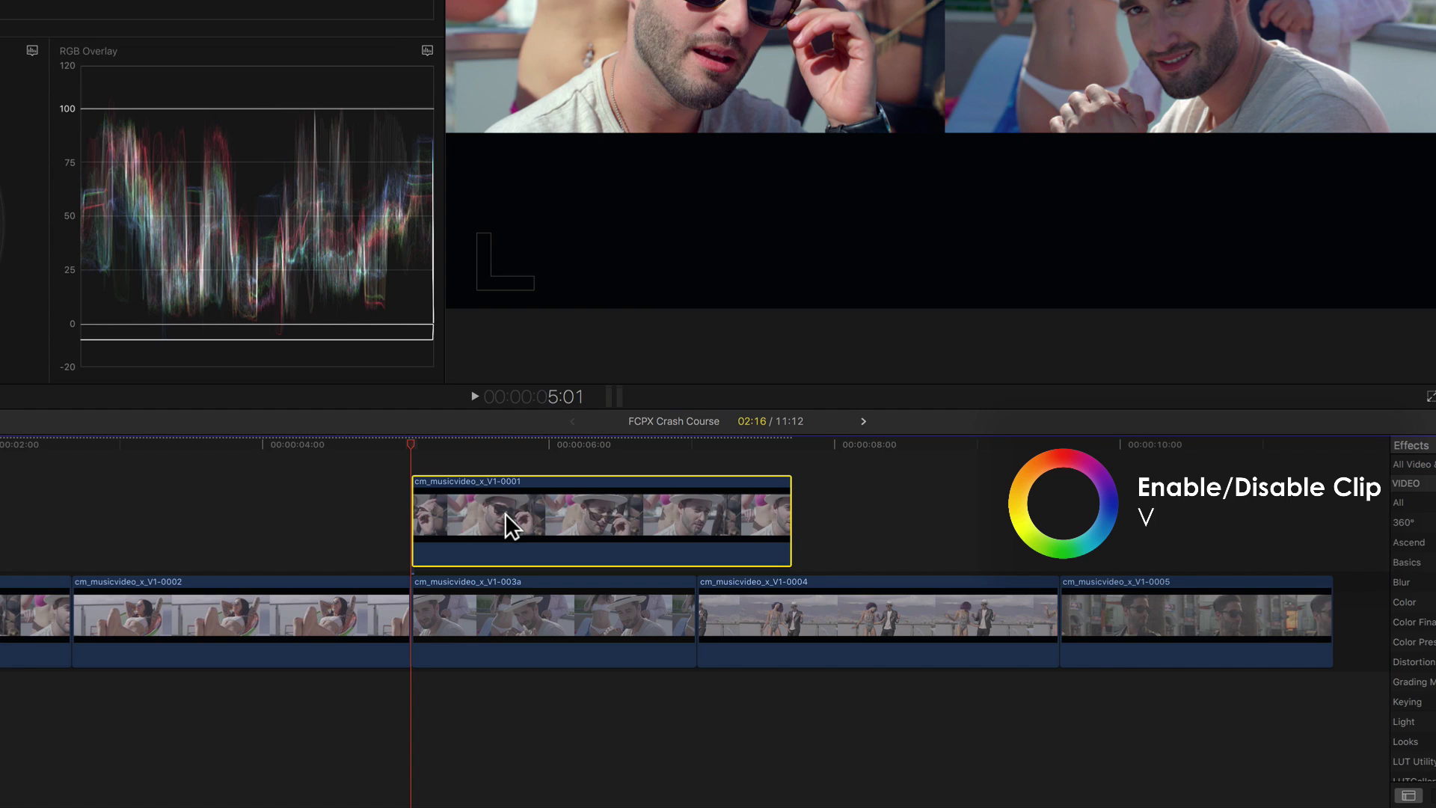
key(v)
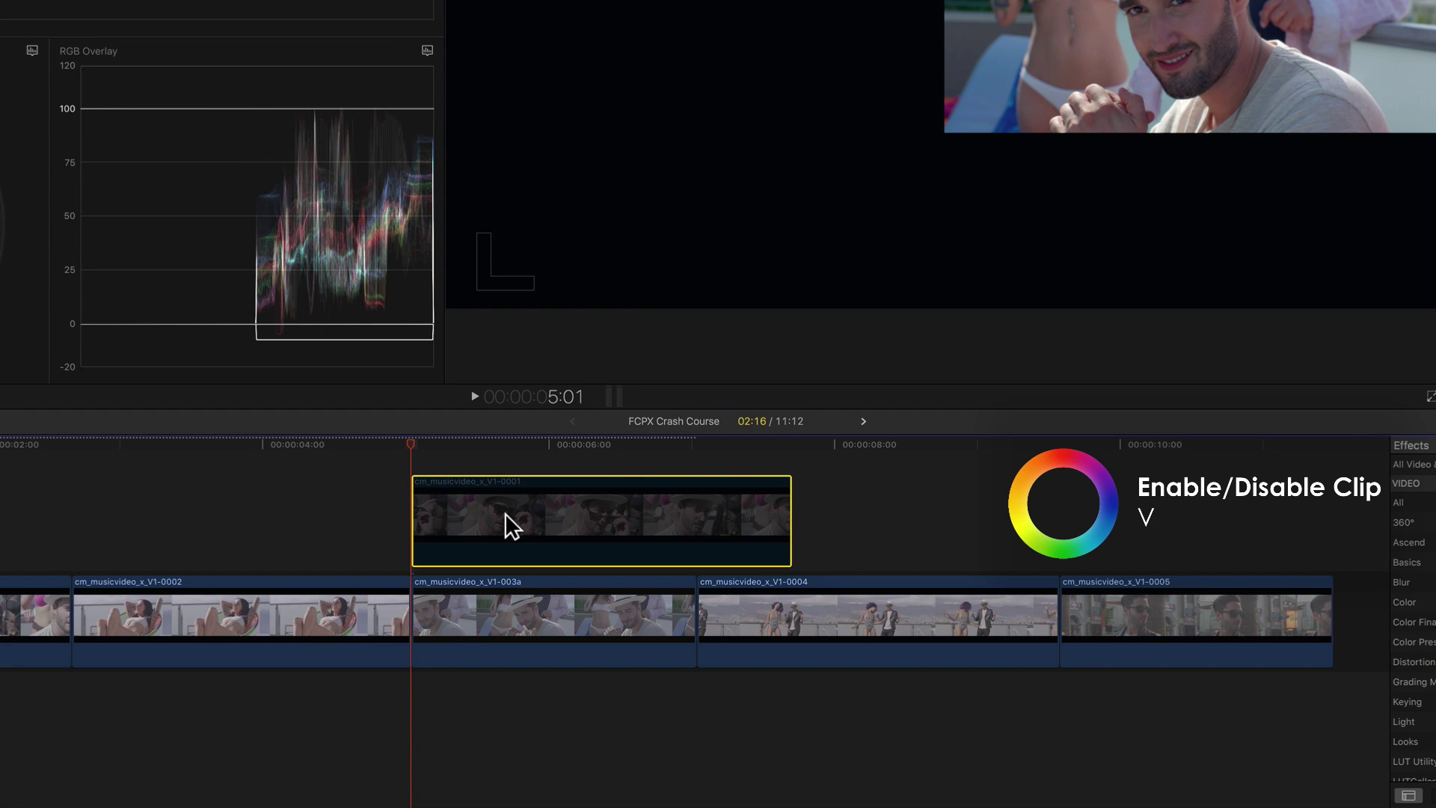
click(503, 588)
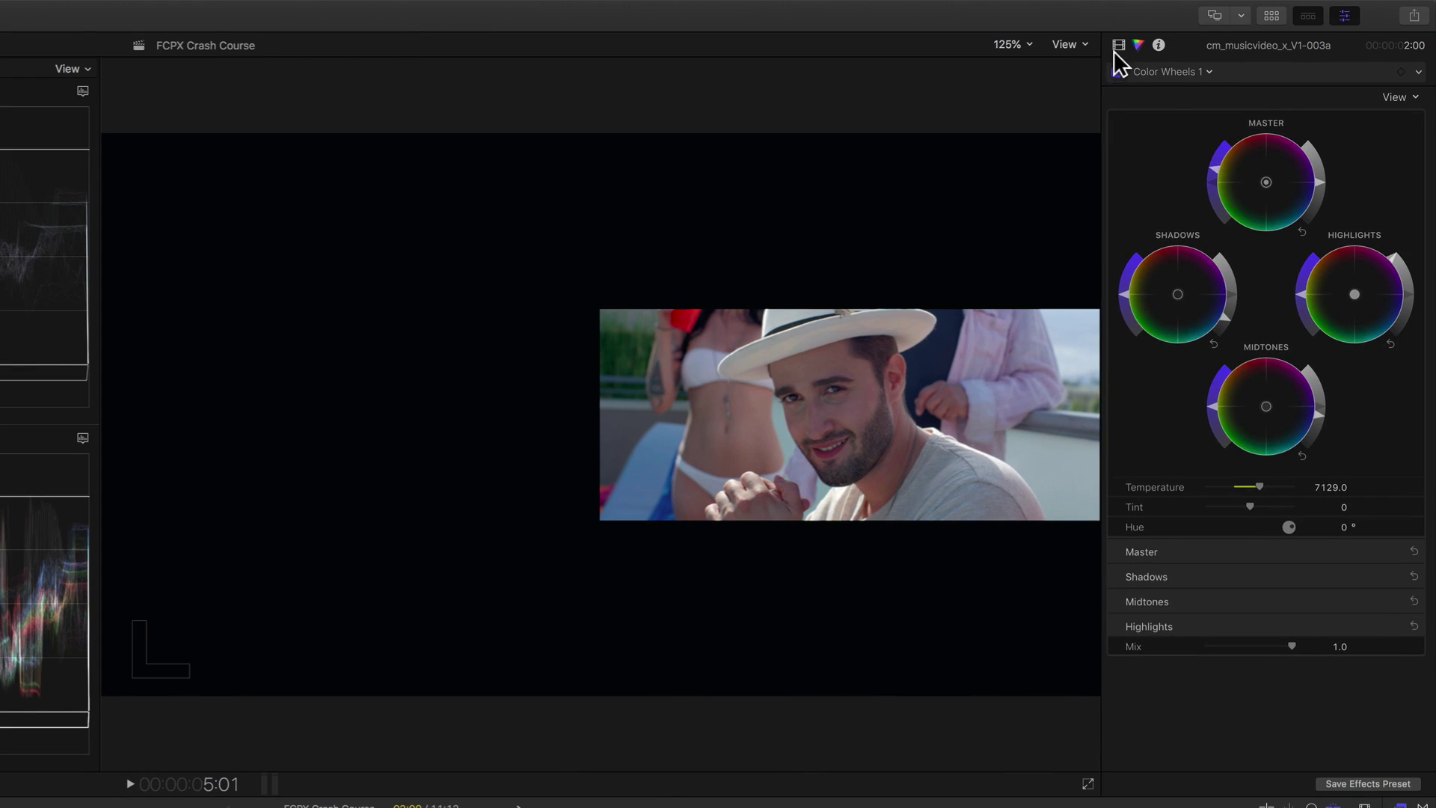
click(1119, 45)
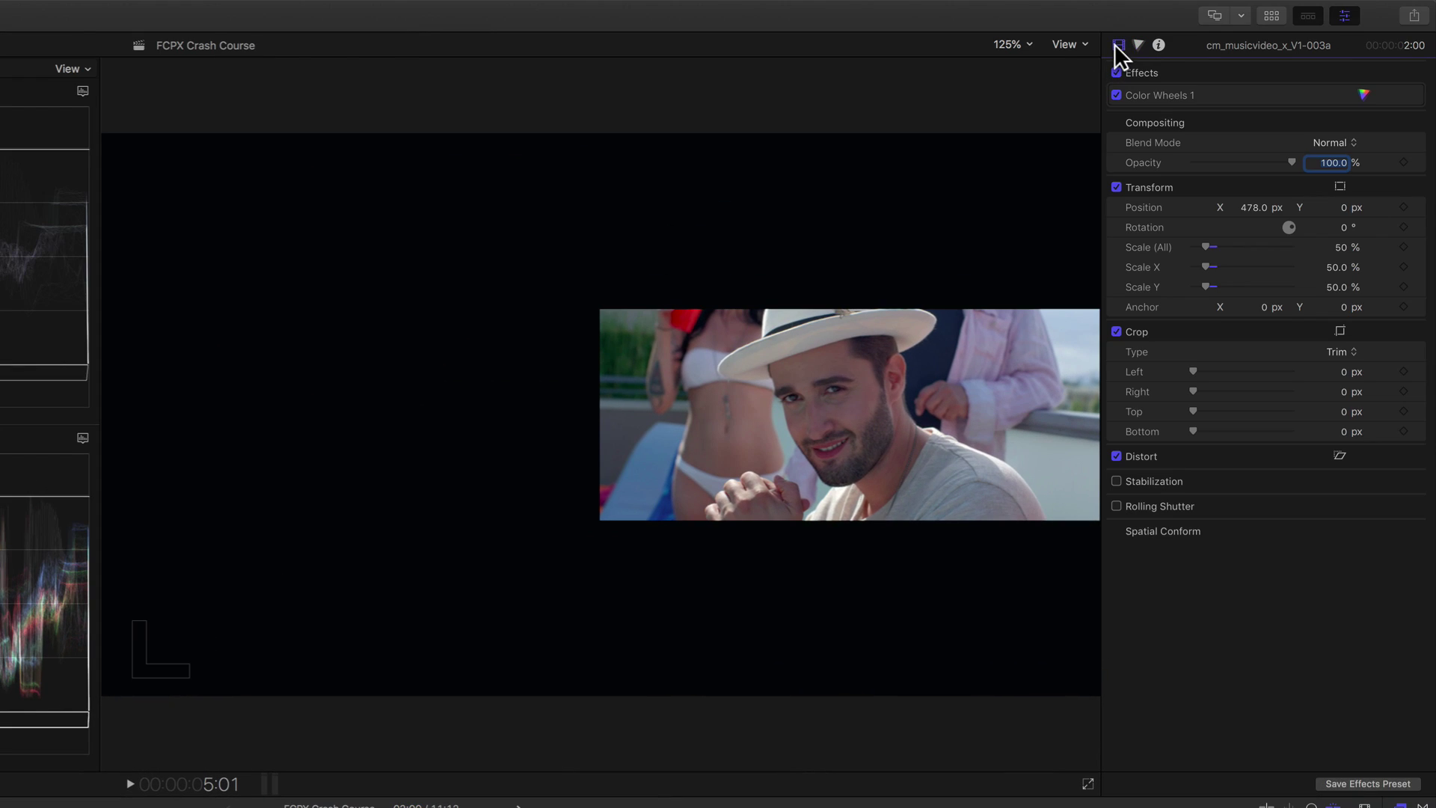
click(1418, 187)
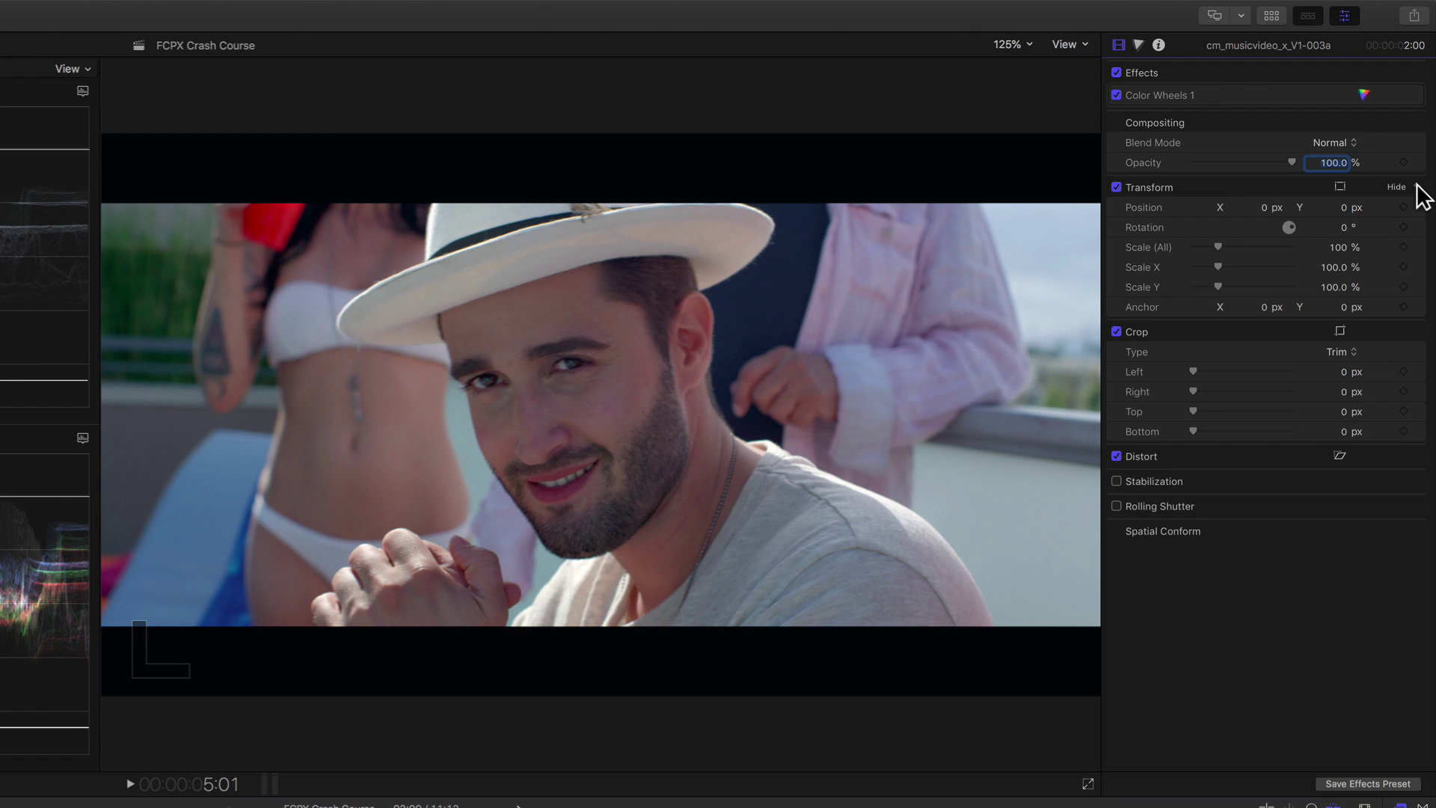
Add a second Color Wheels correction to clip V1-003a in the Color inspector
click(1139, 45)
click(1155, 67)
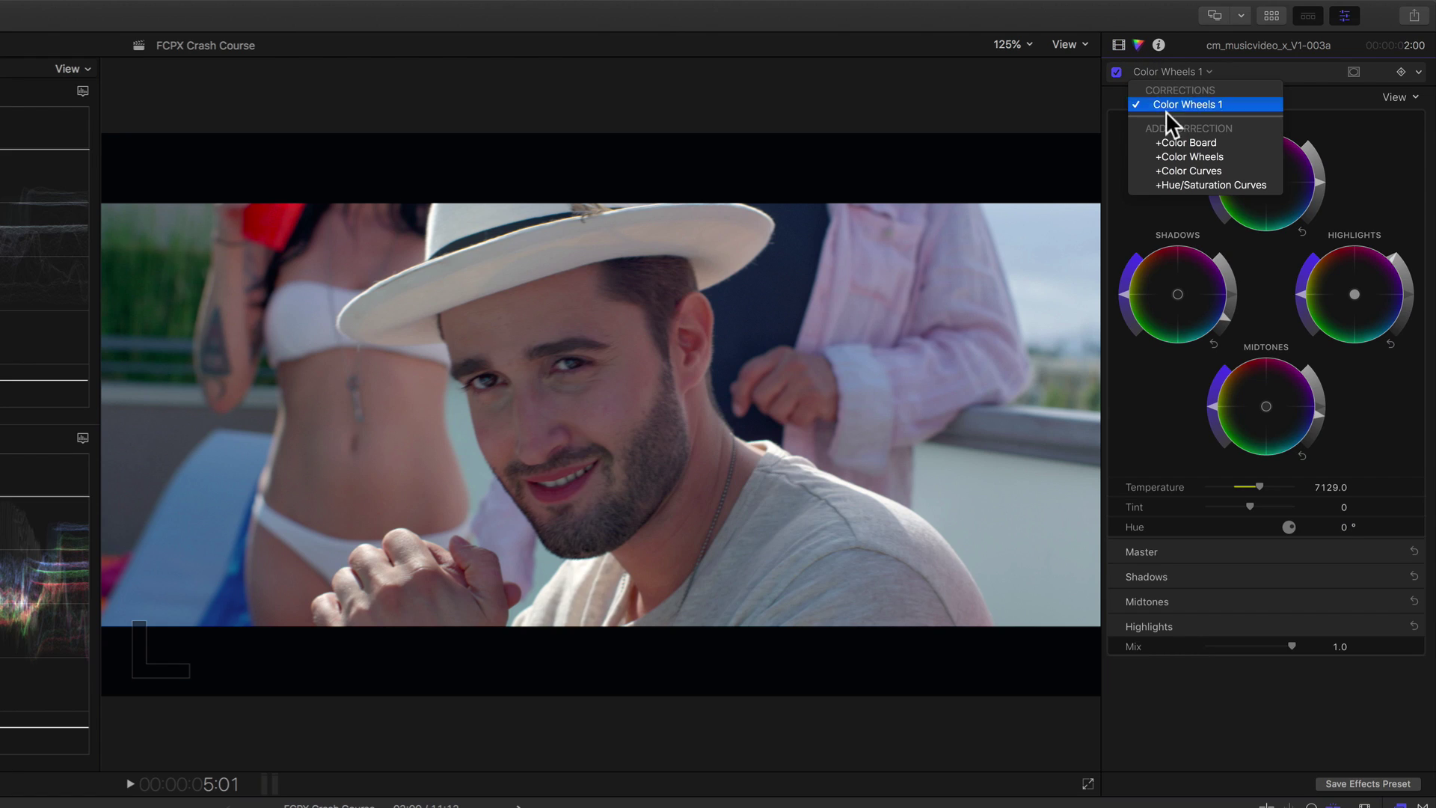
key(Escape)
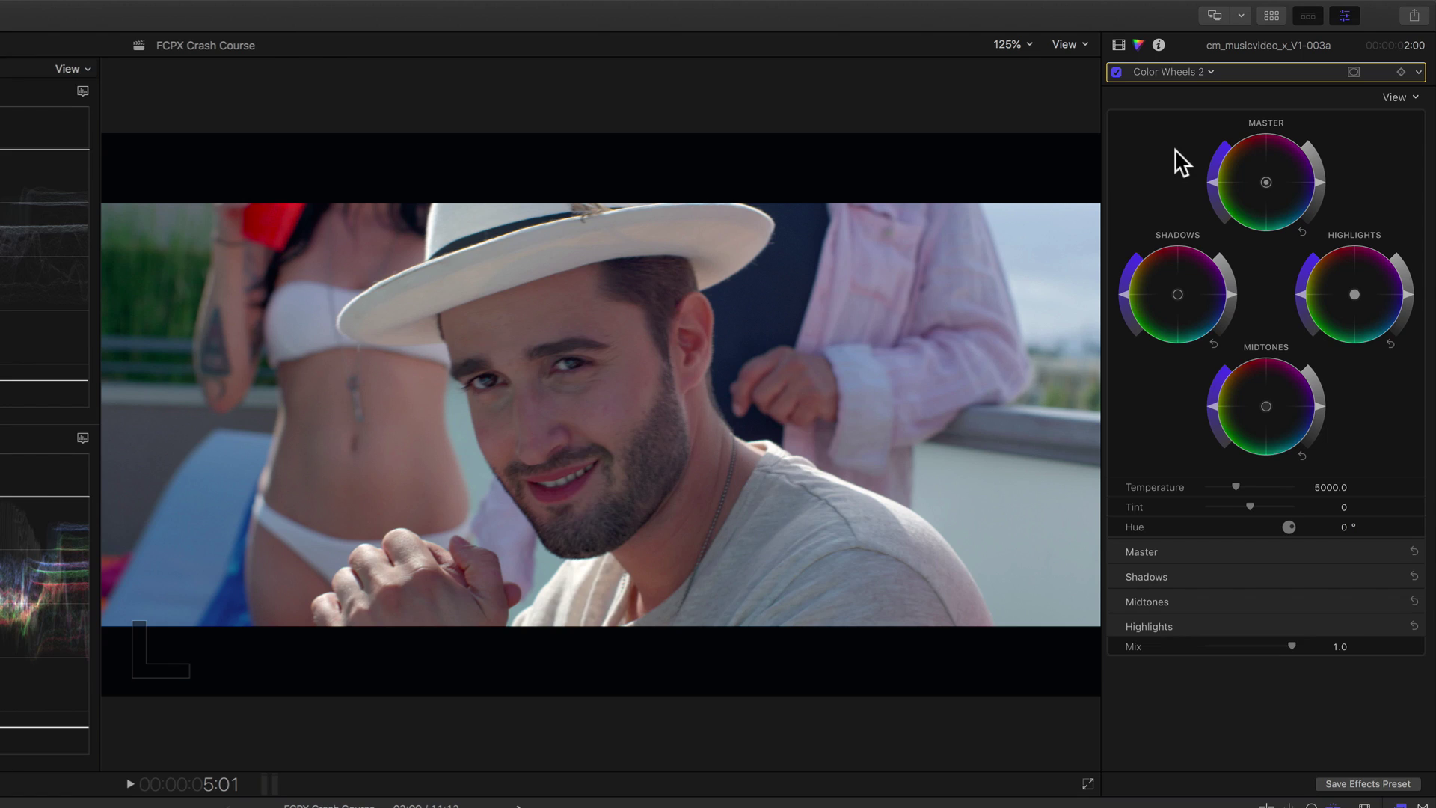
Add a shape mask, resize and tilt it around the man's face, and preview playback
click(1353, 71)
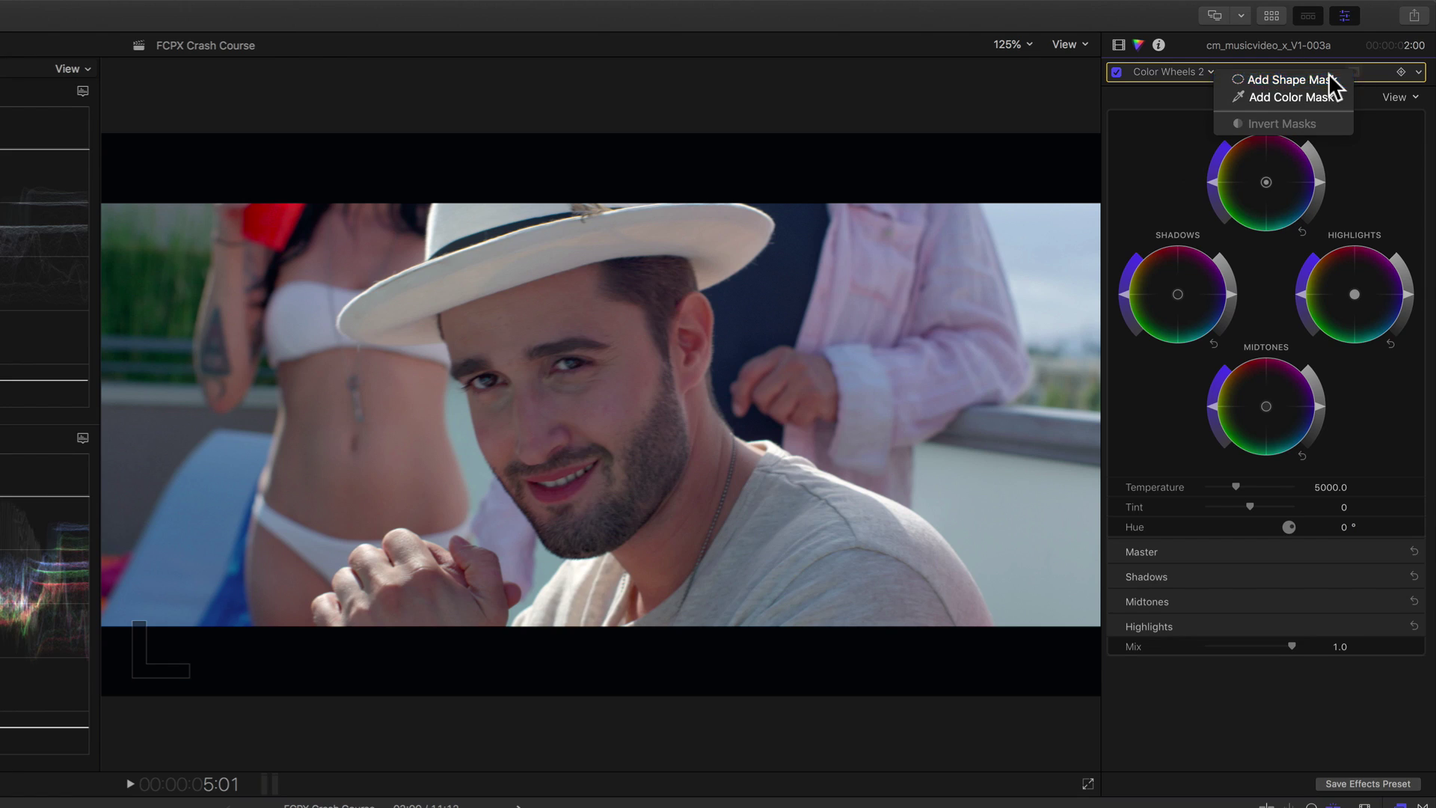
click(1320, 80)
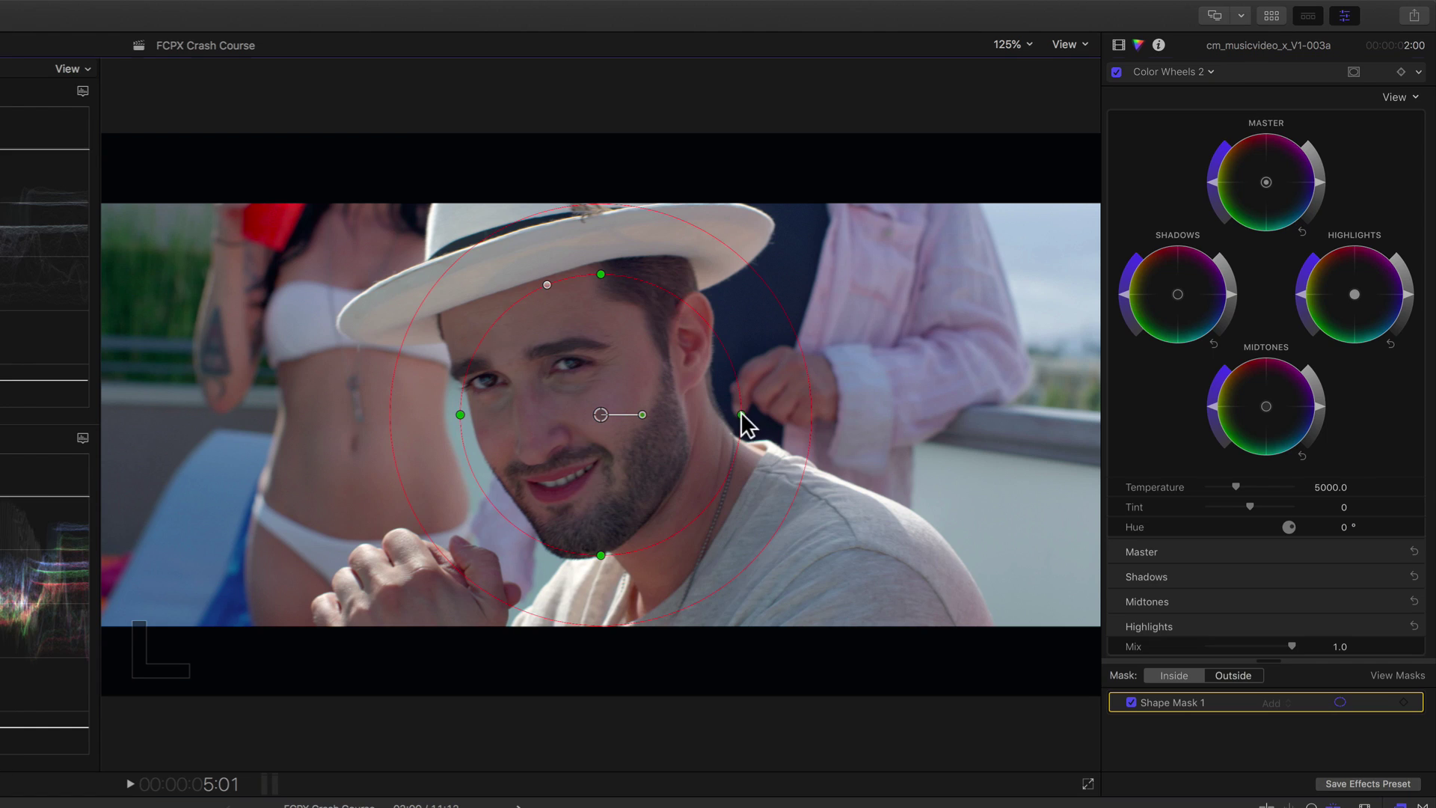
drag(743, 414, 772, 414)
drag(603, 274, 595, 199)
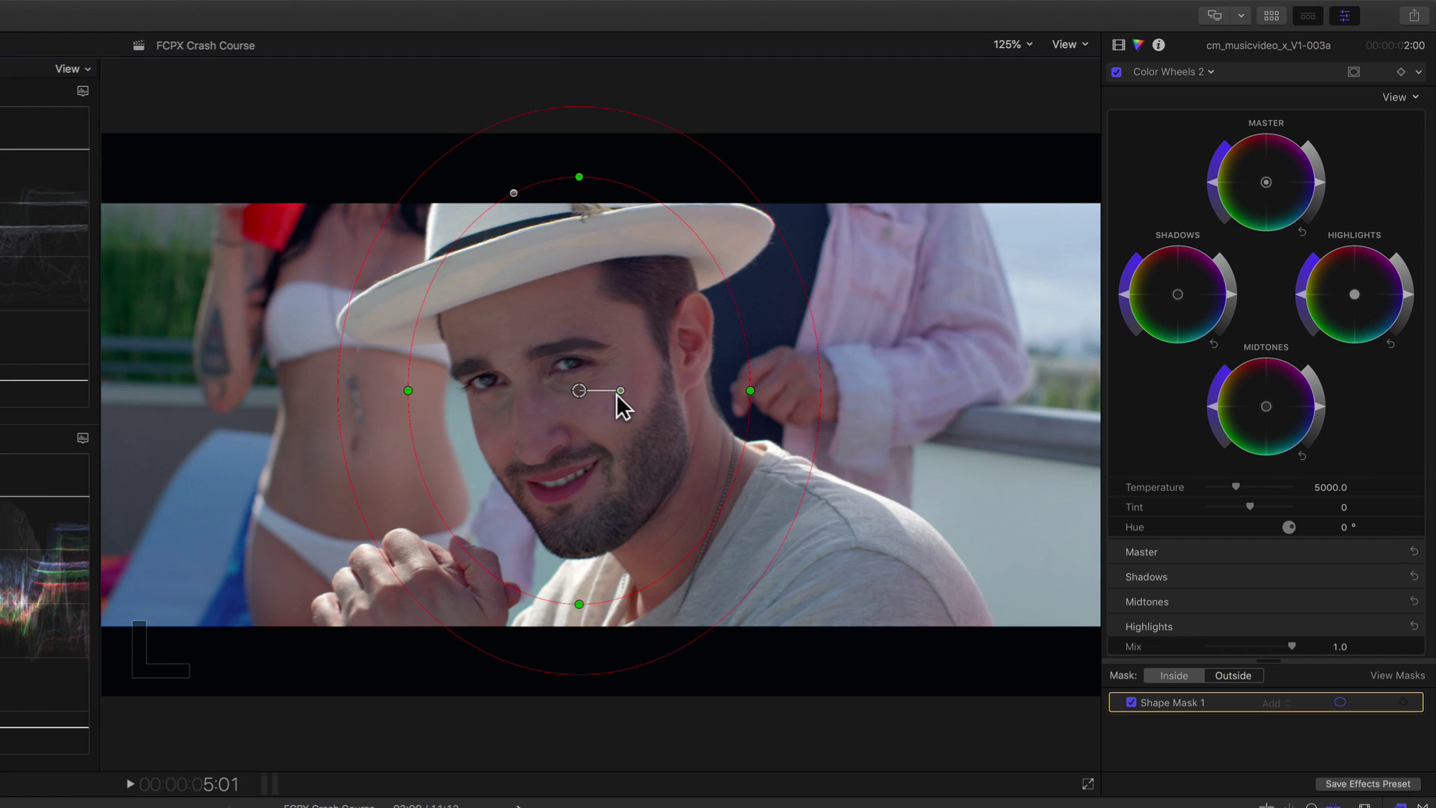
drag(621, 390, 620, 366)
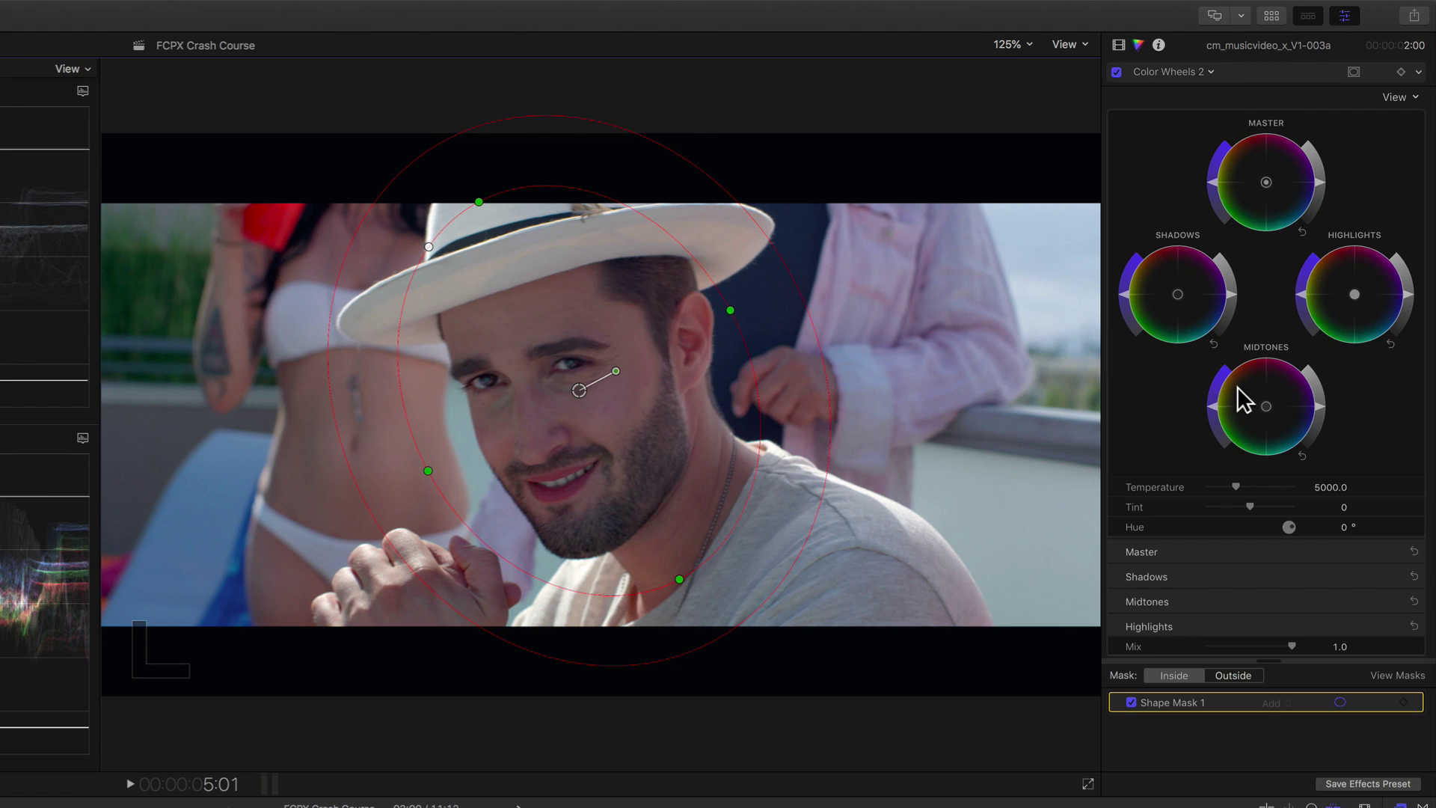
click(1321, 401)
key(space)
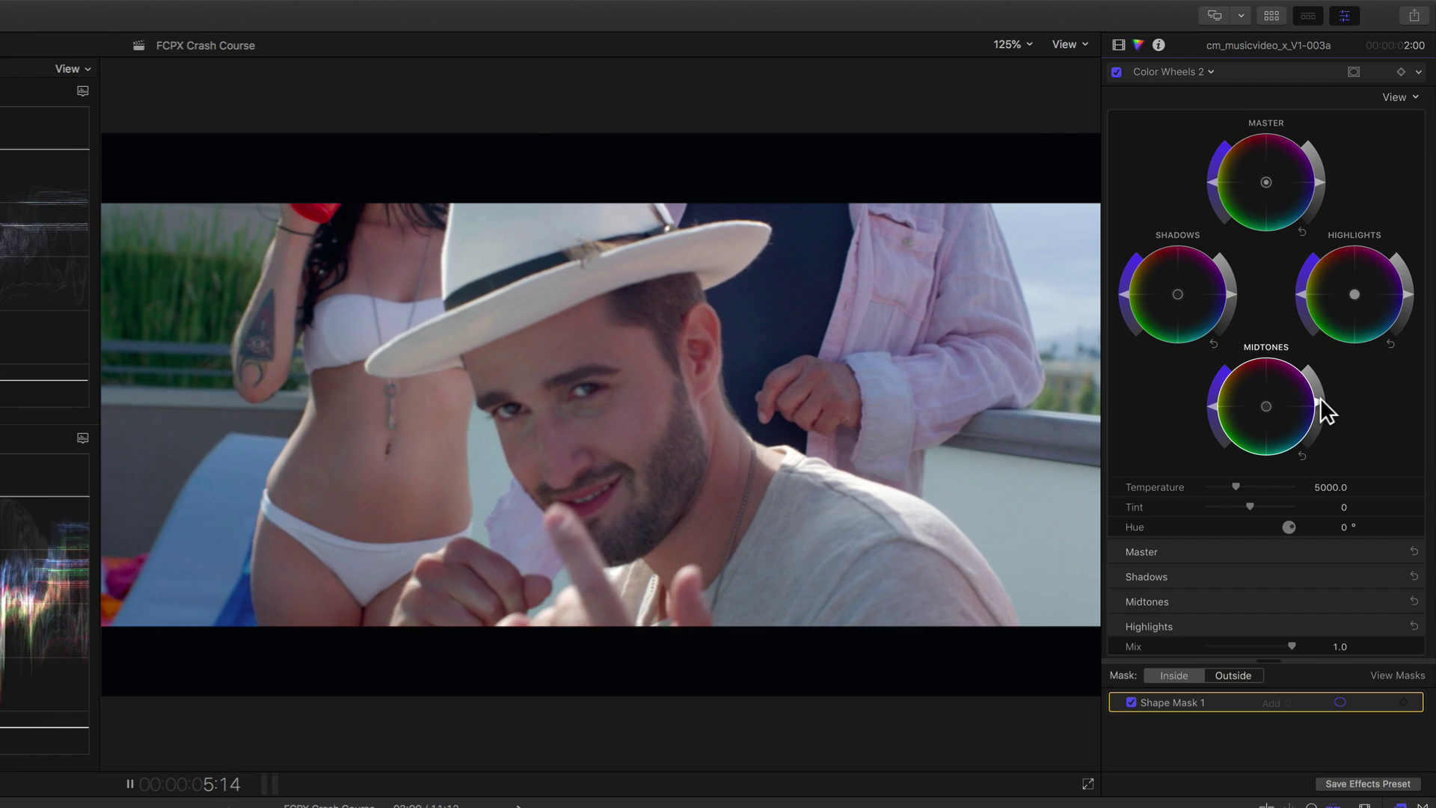
key(space)
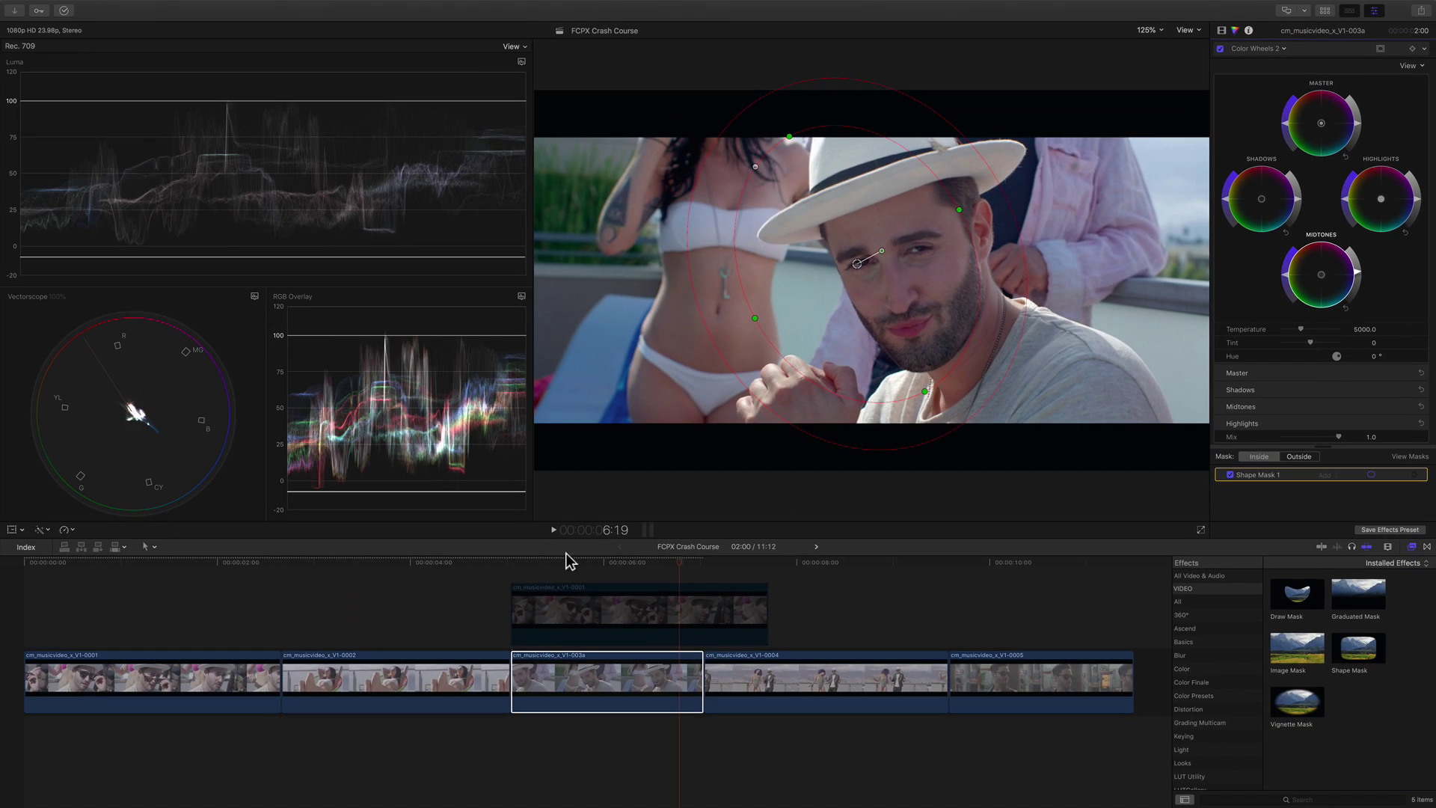
Move the playhead to 7:00, the last frame before the next shot
click(552, 567)
drag(552, 569, 513, 571)
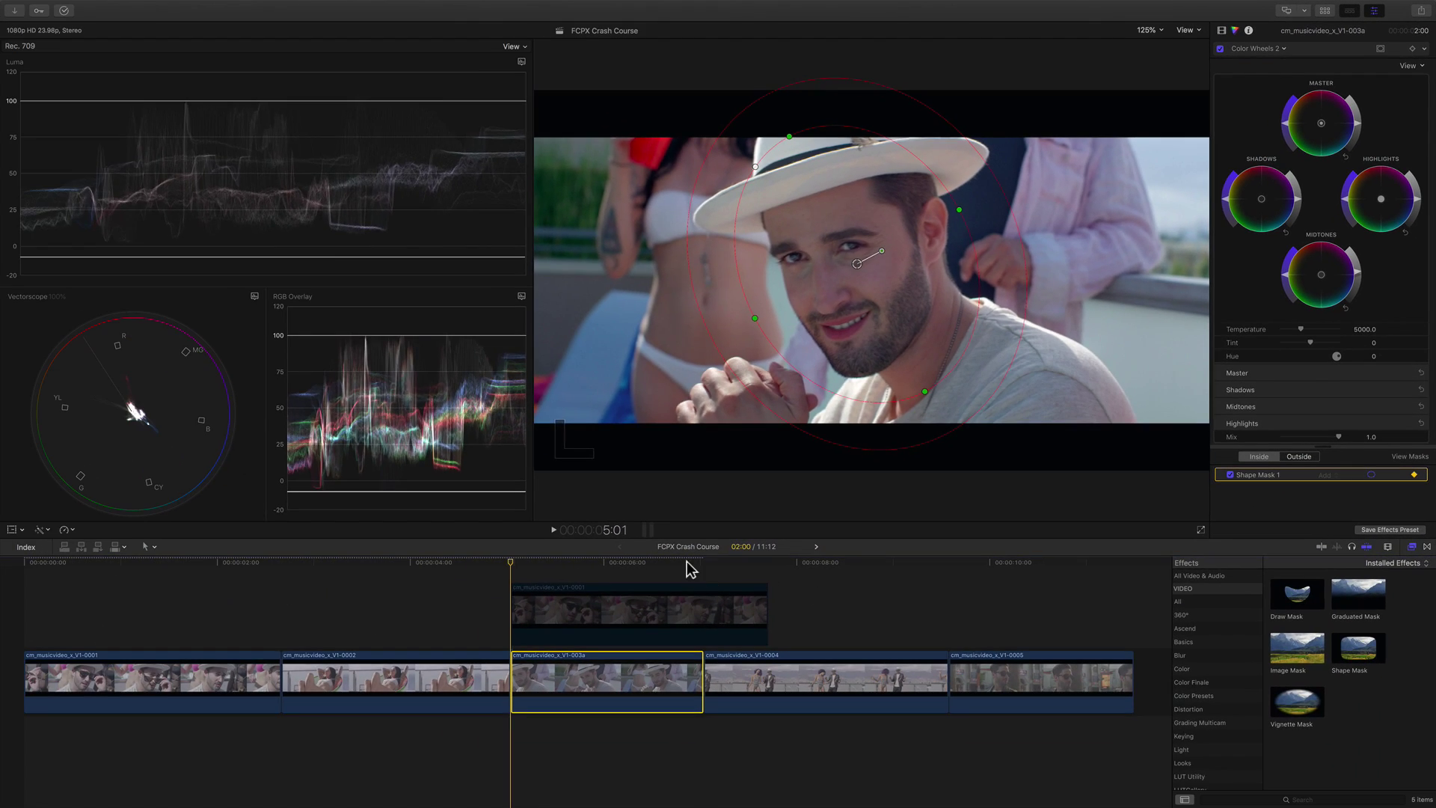
click(702, 564)
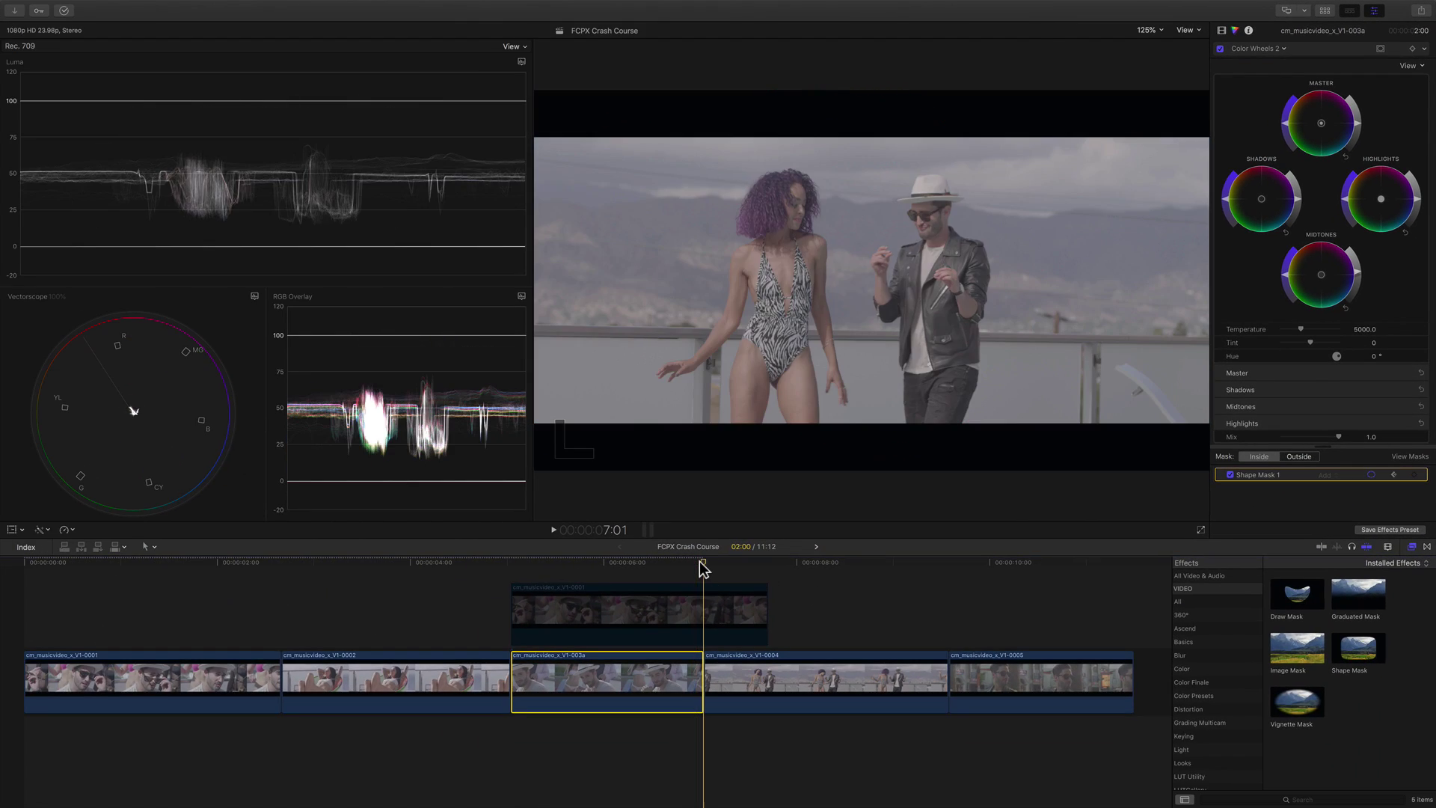
click(699, 568)
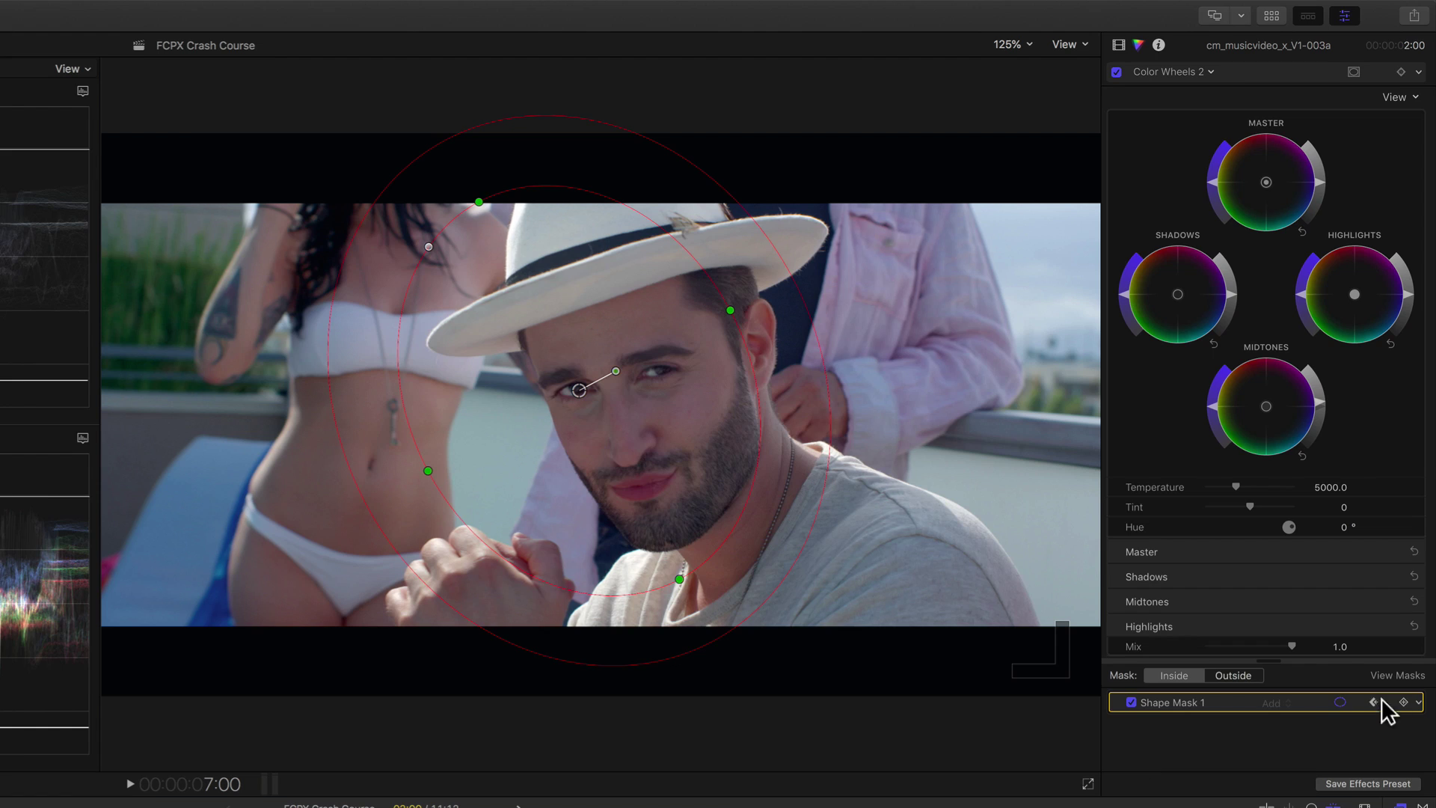
Keyframe Shape Mask 1 there, drag it back onto the man's face, and play to check
click(1404, 702)
drag(680, 470, 742, 470)
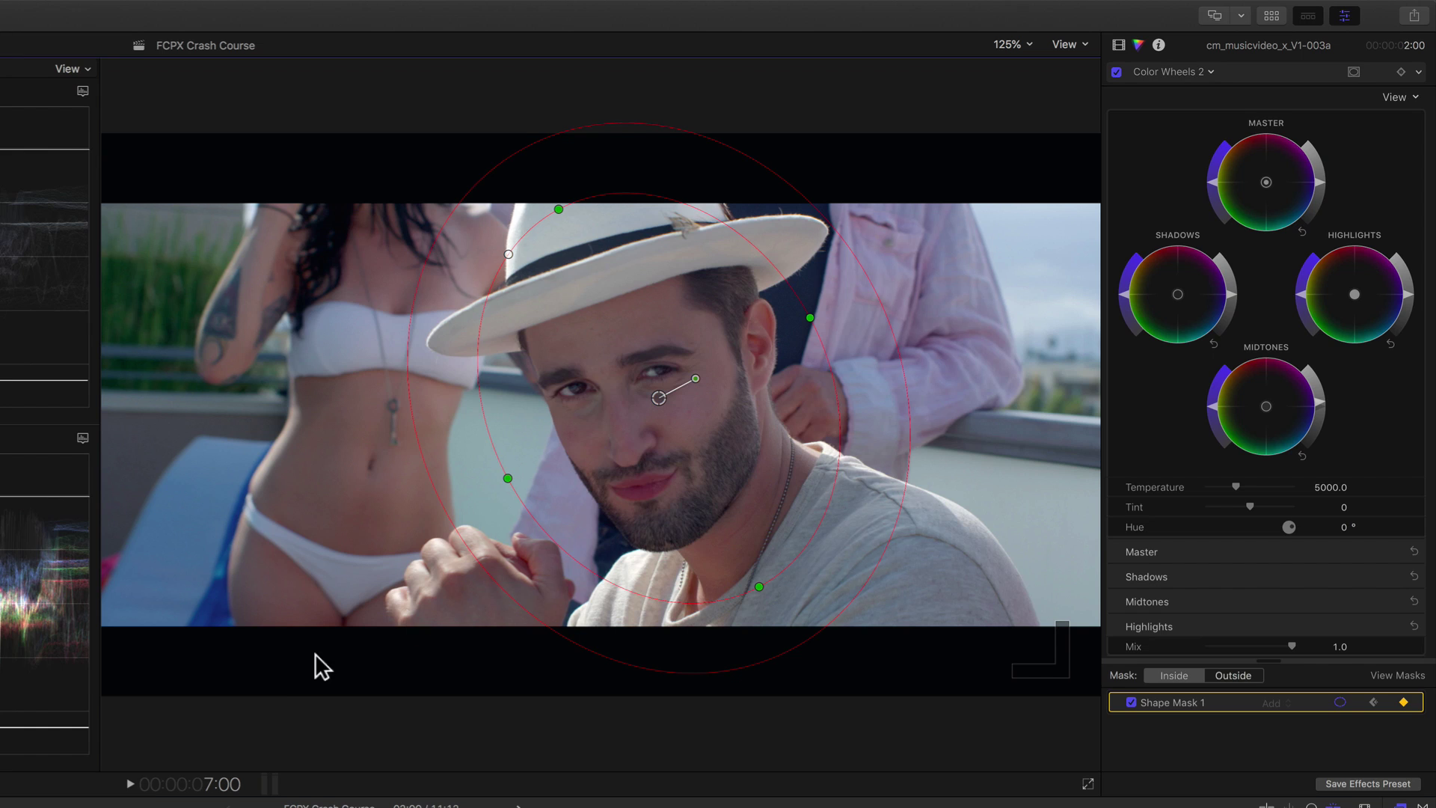
key(shift+slash)
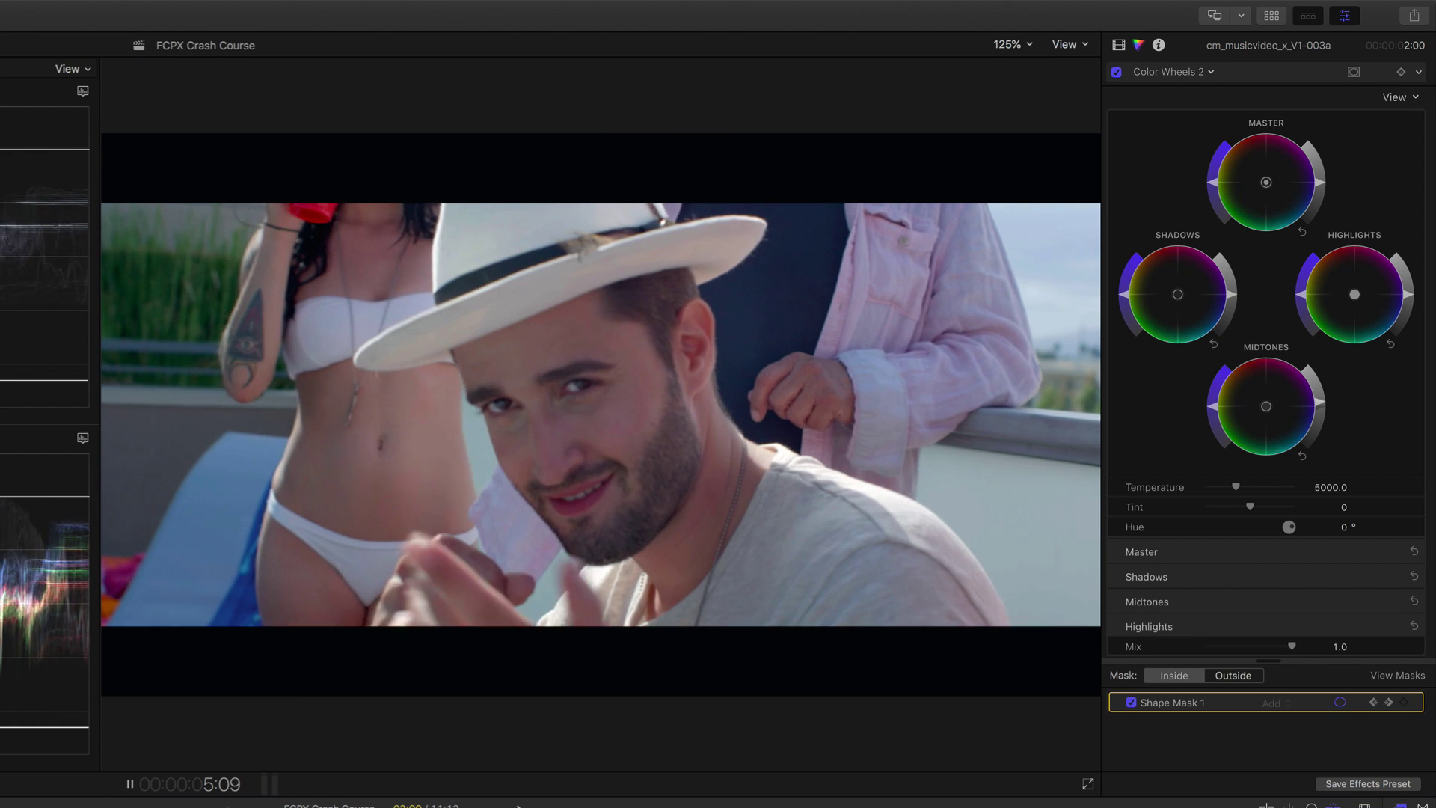
key(space)
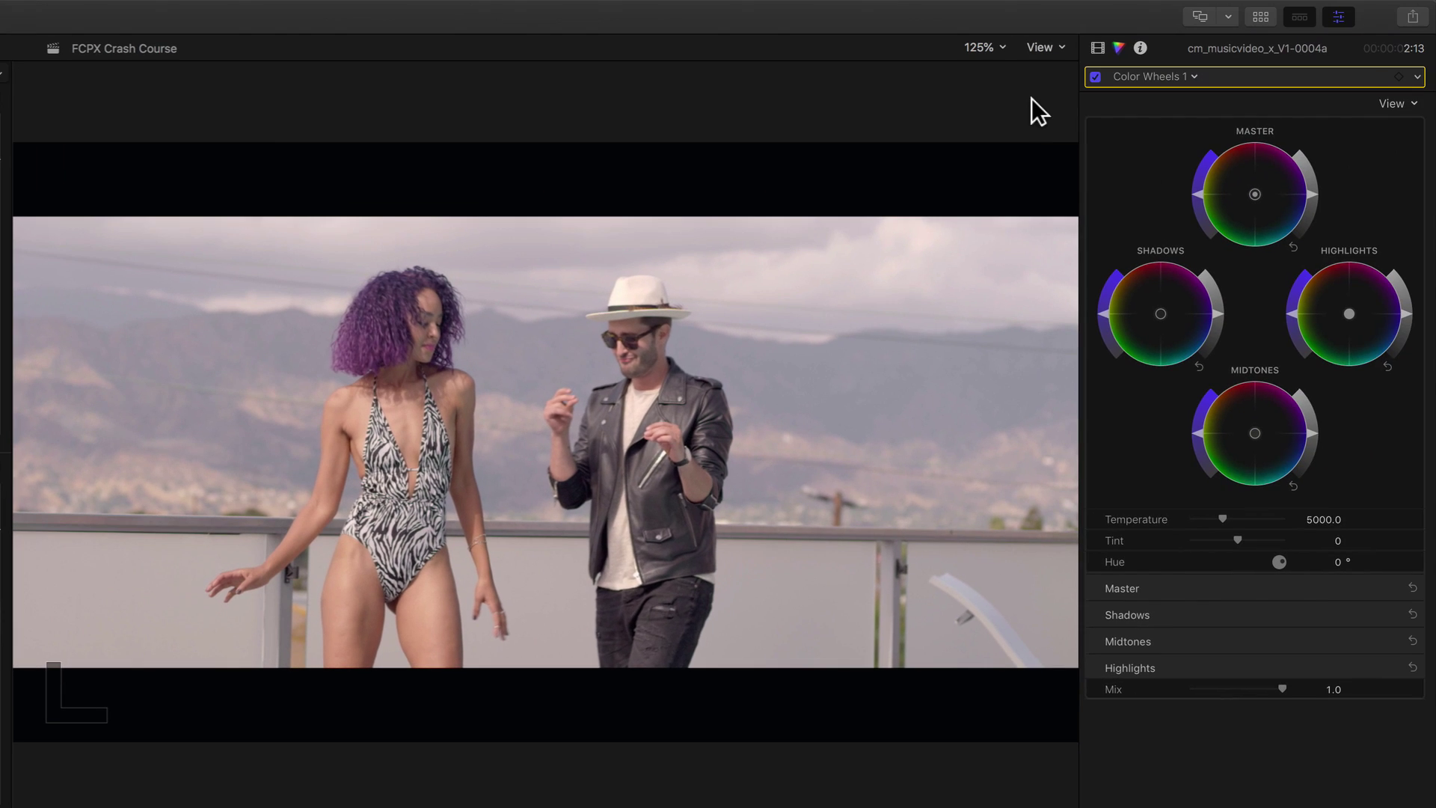
Add Color Wheels 2 to clip 0004a with a color mask sampled from the woman's purple hair
click(1134, 78)
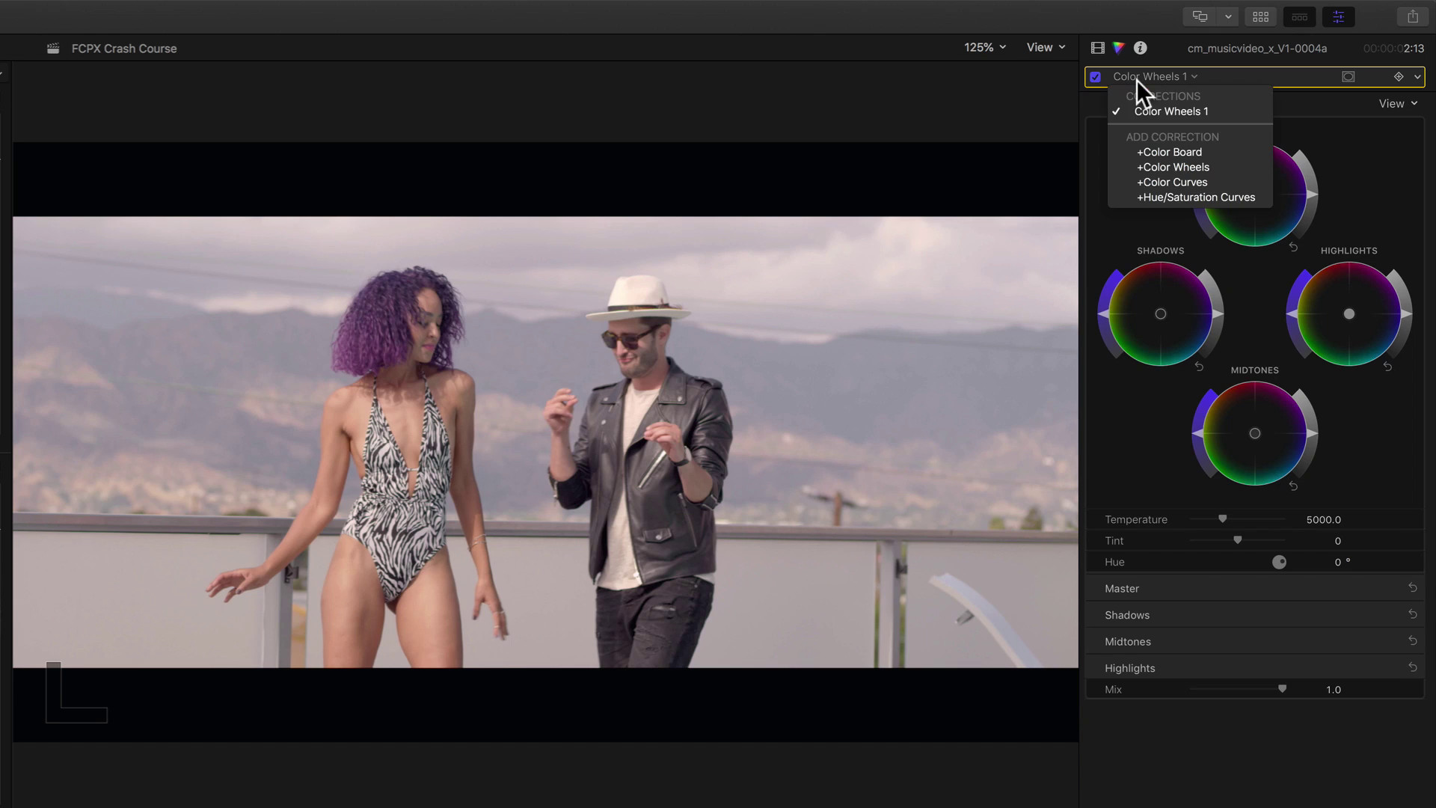
click(1170, 162)
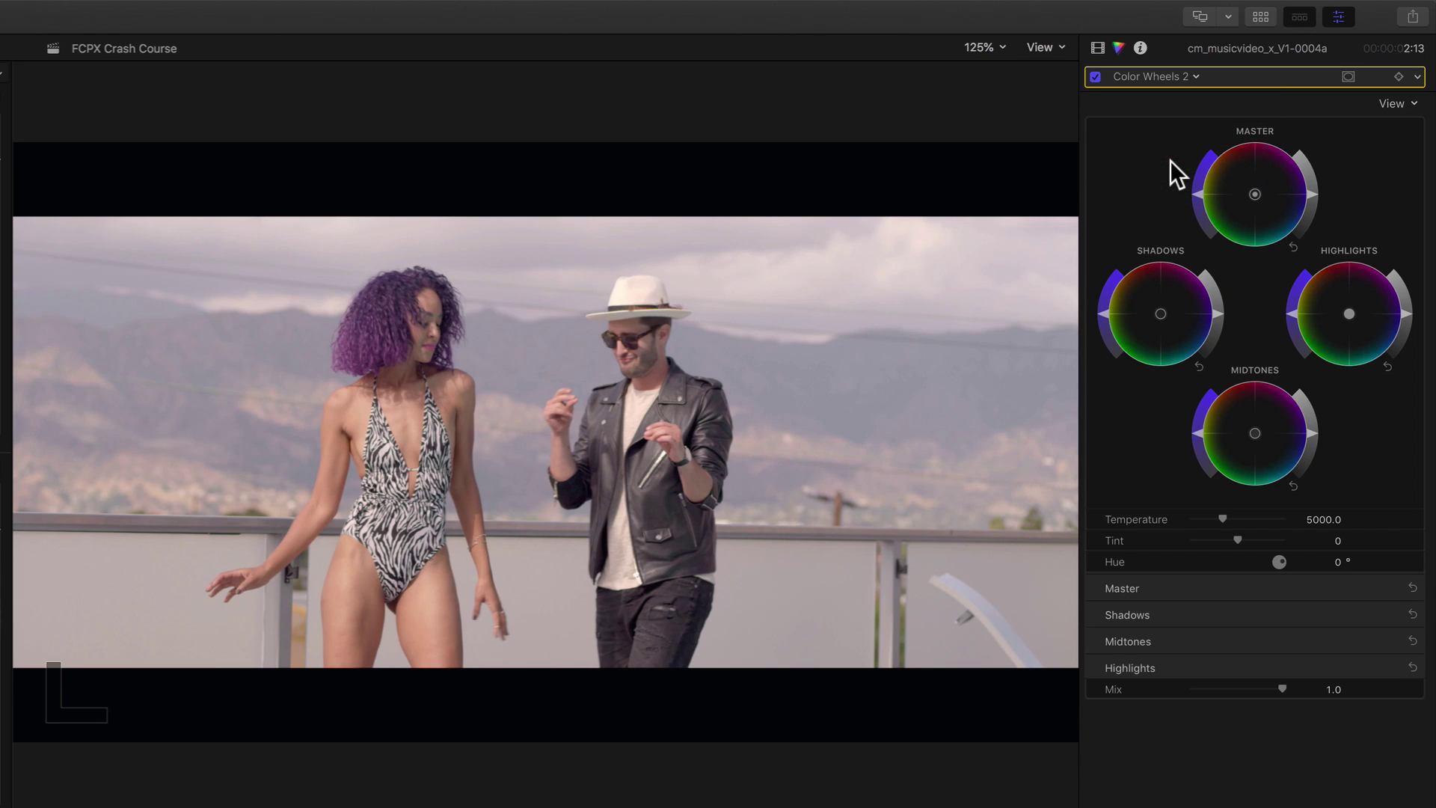
click(1349, 76)
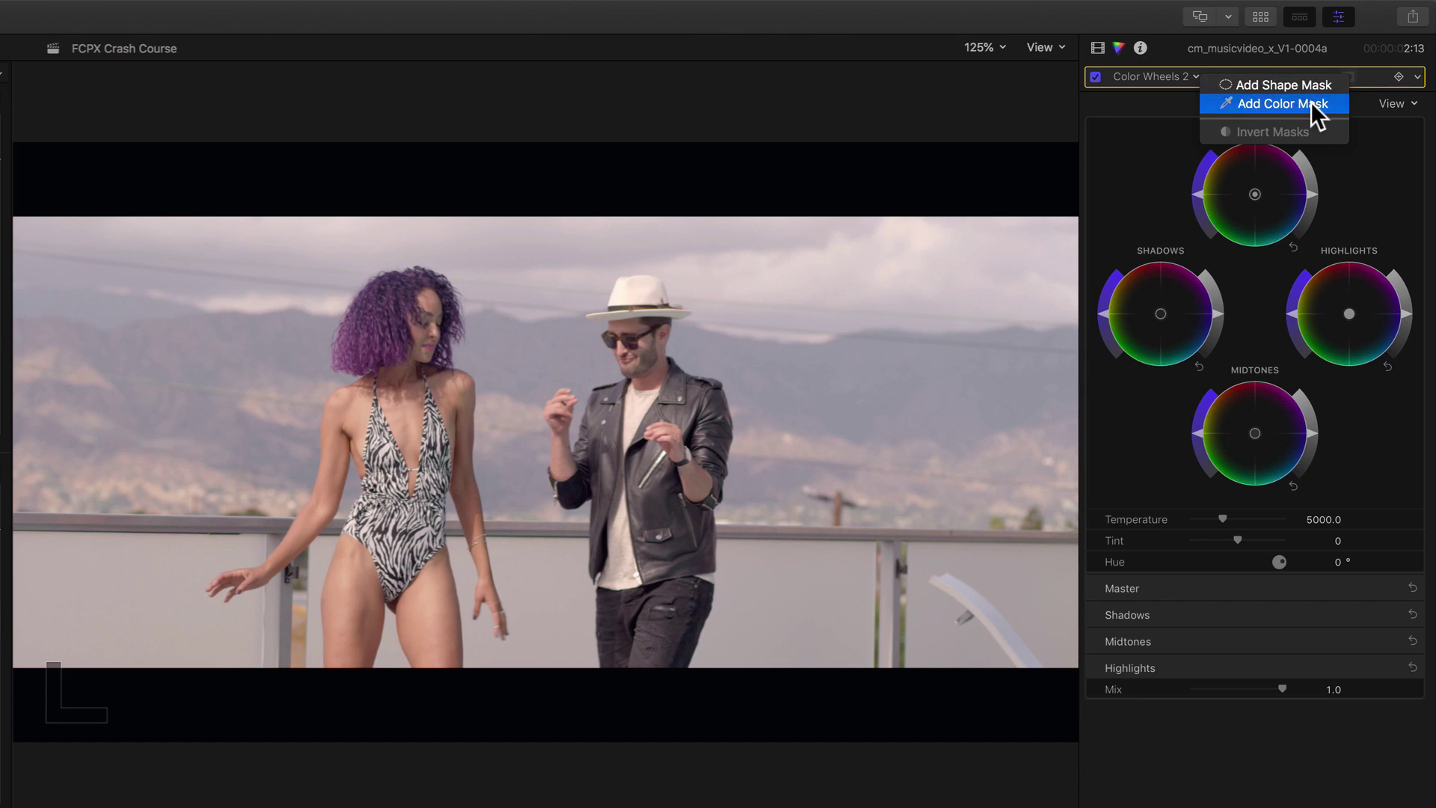
click(1283, 103)
mouse_move(367, 336)
mouse_down()
mouse_move(378, 341)
mouse_move(404, 300)
mouse_up()
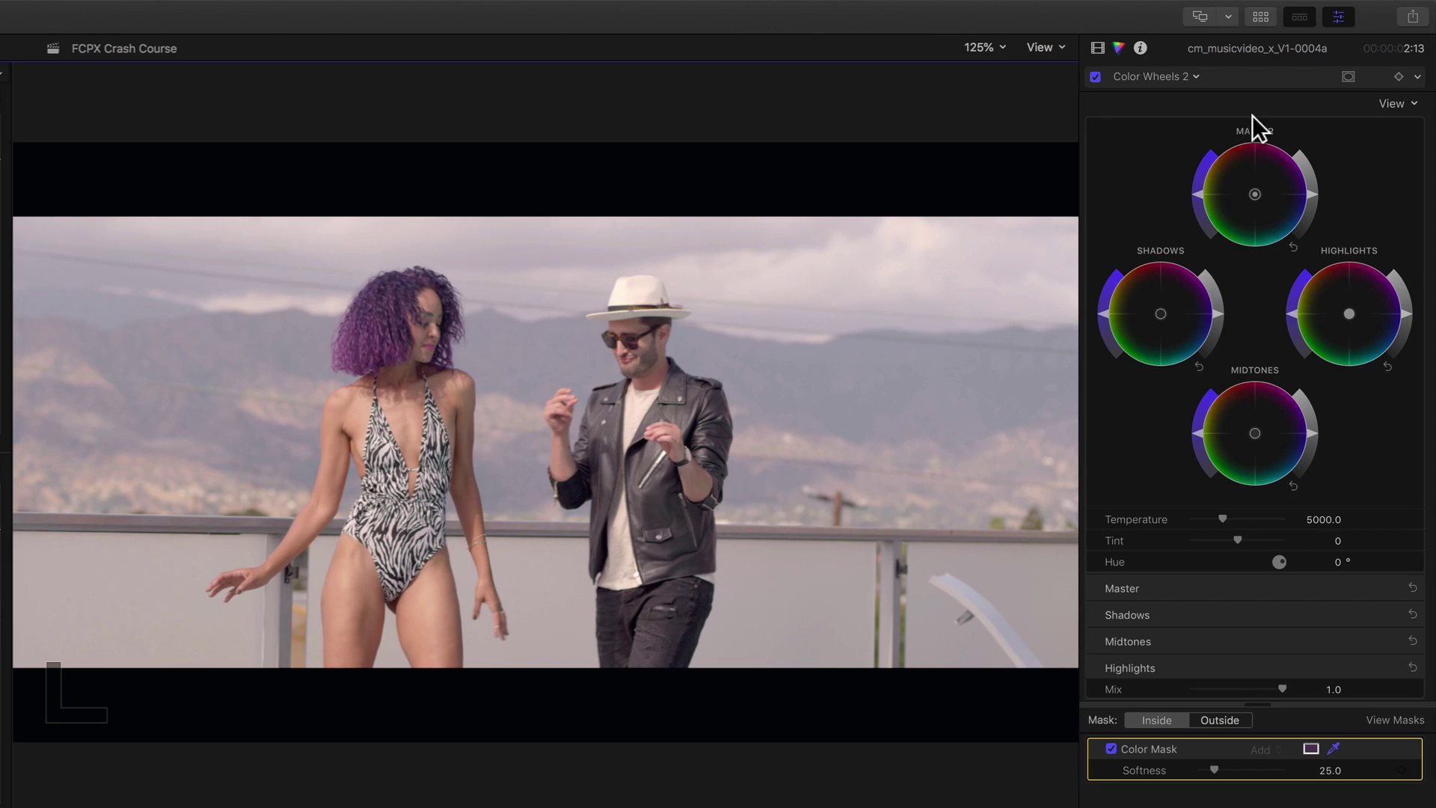
click(1346, 77)
Add a shape mask and fit it as a wide ellipse around the woman's head
click(1321, 83)
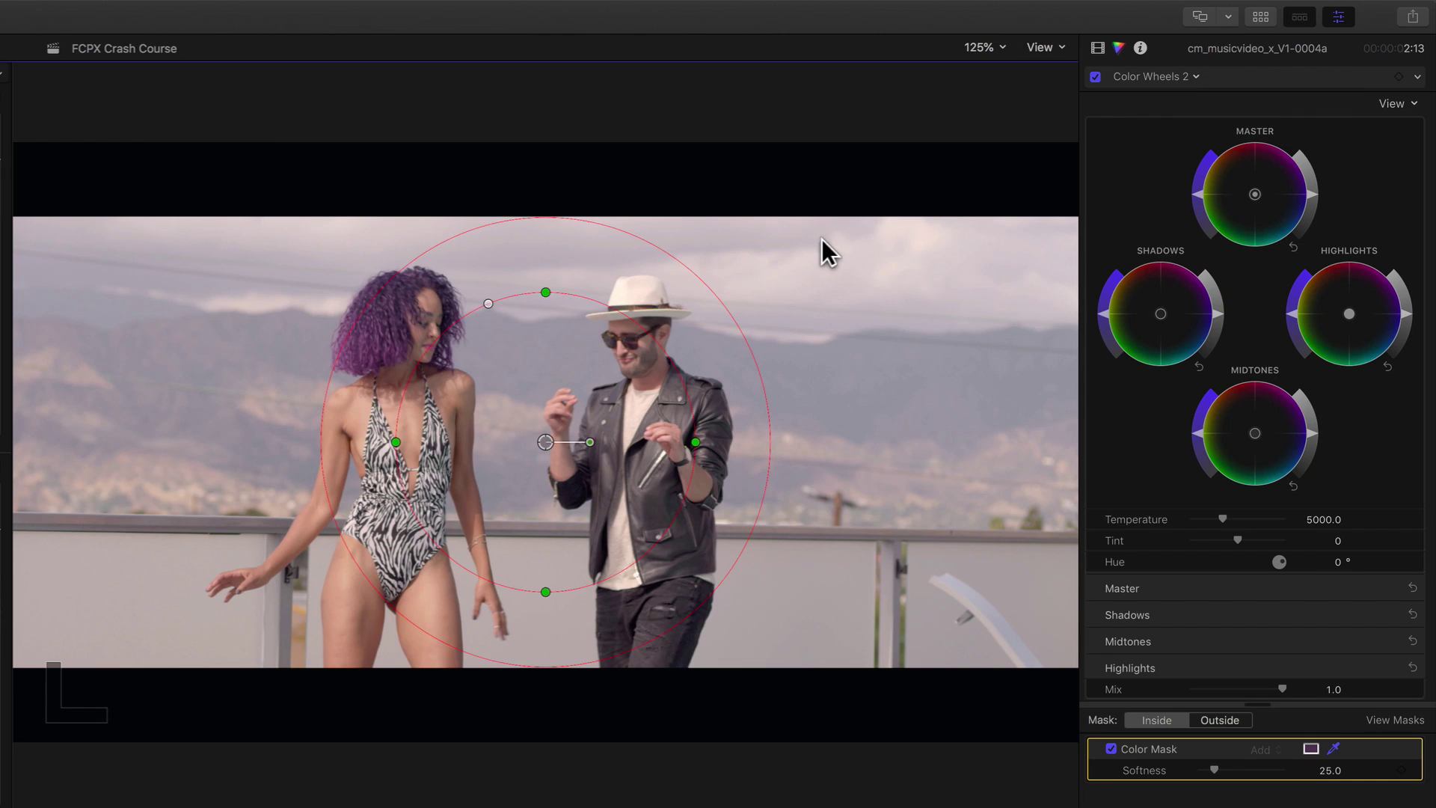
drag(545, 442, 420, 362)
drag(420, 511, 419, 438)
drag(419, 362, 421, 330)
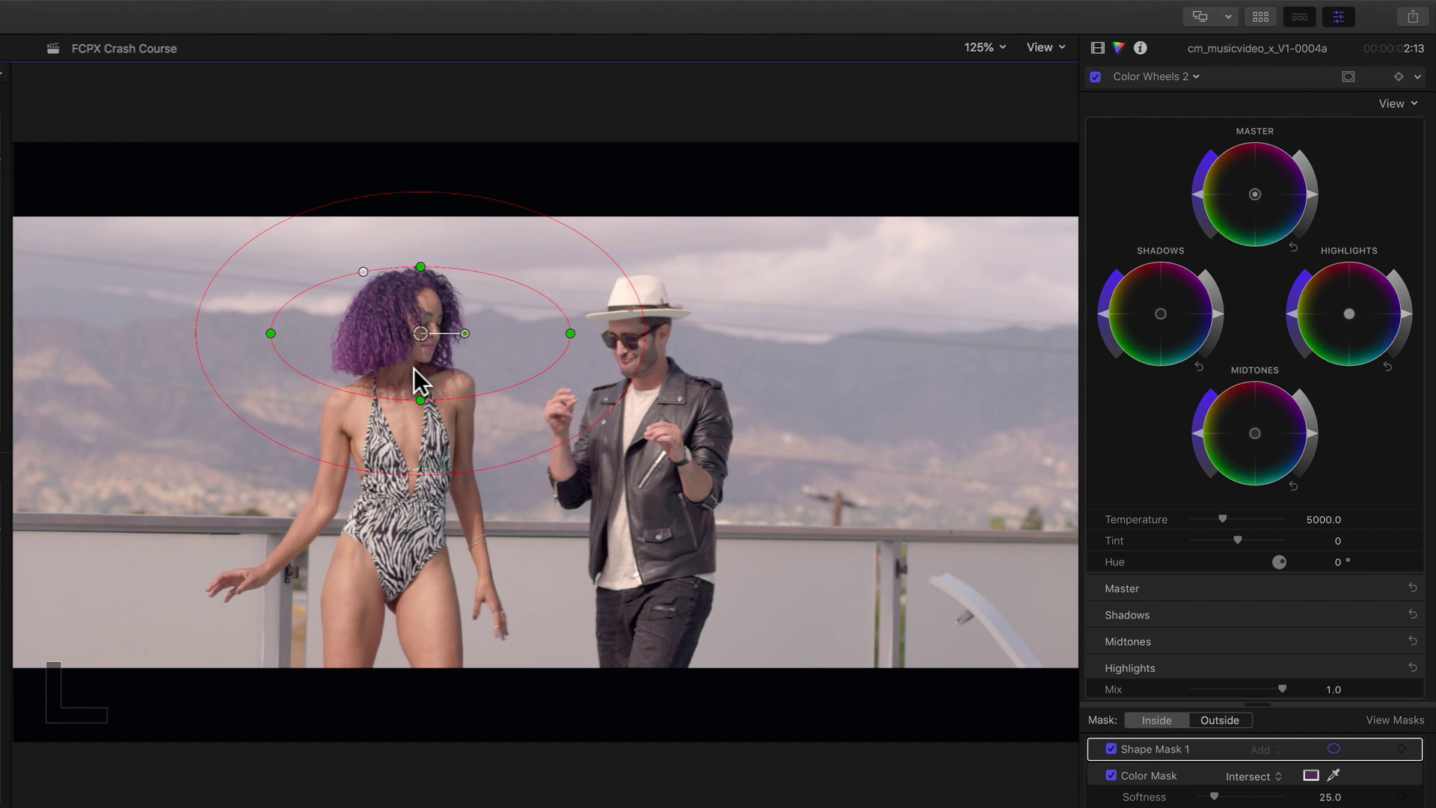
drag(570, 329, 585, 329)
drag(421, 263, 421, 236)
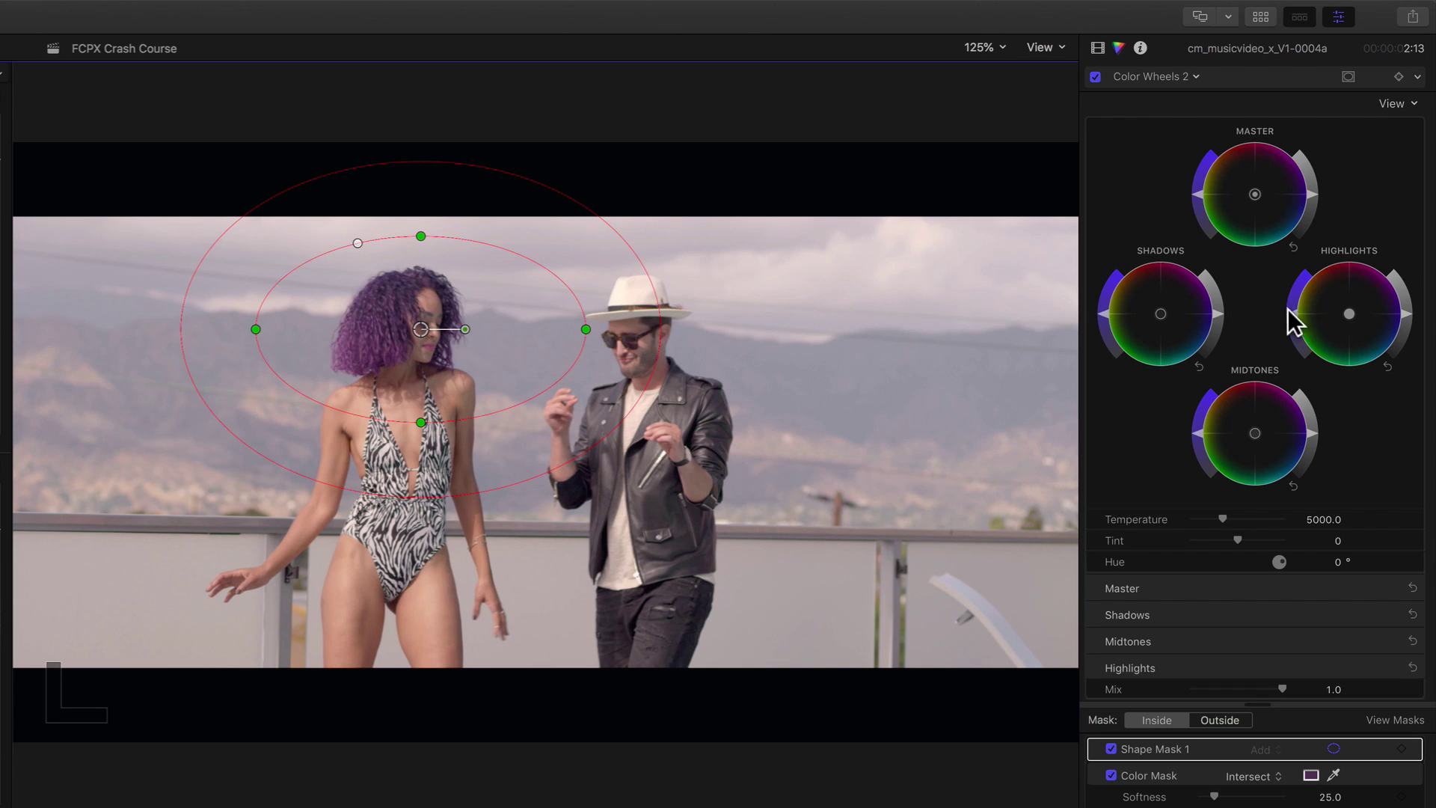
Push the Highlights wheel toward red to turn the purple hair red, then play back
drag(1340, 312, 1043, 114)
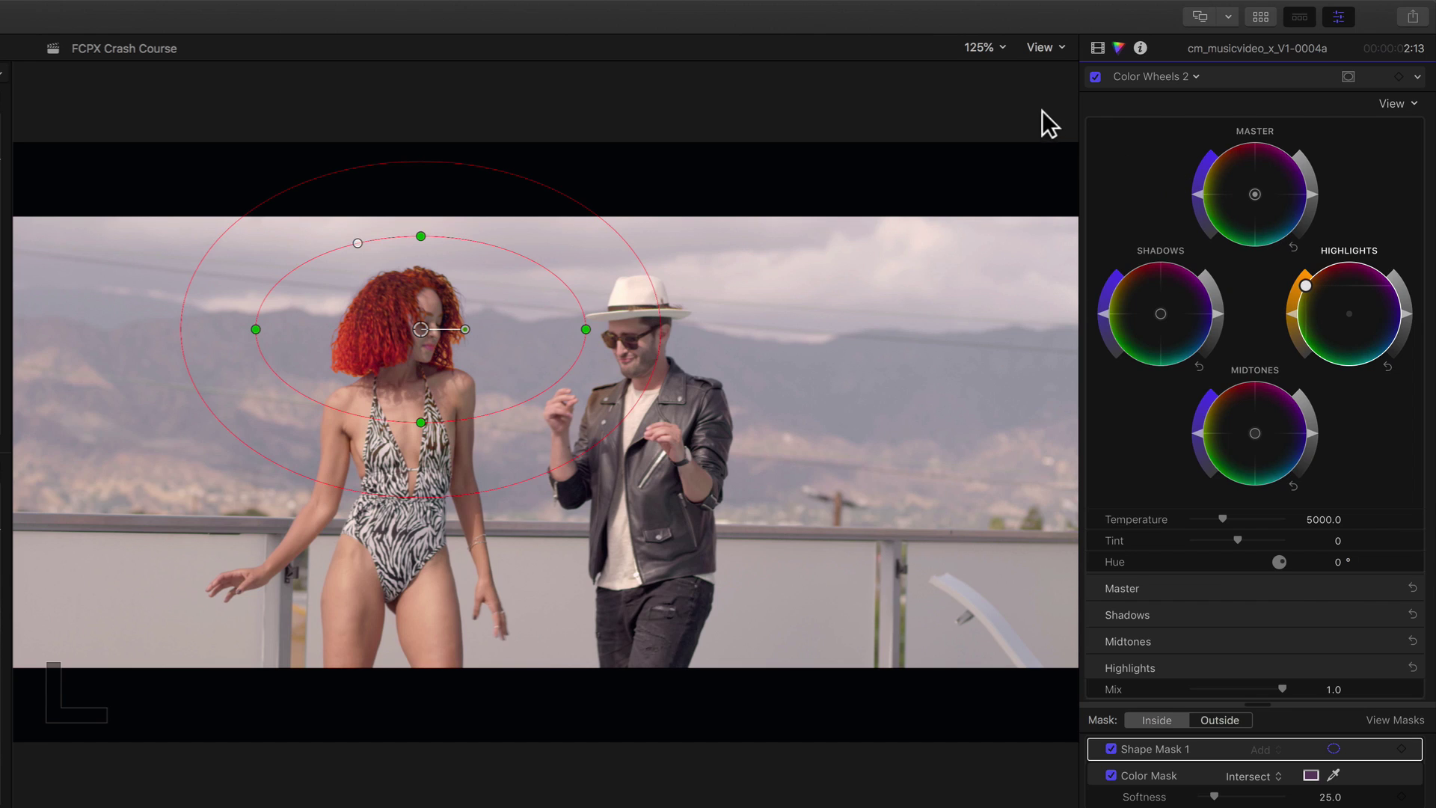
click(1200, 218)
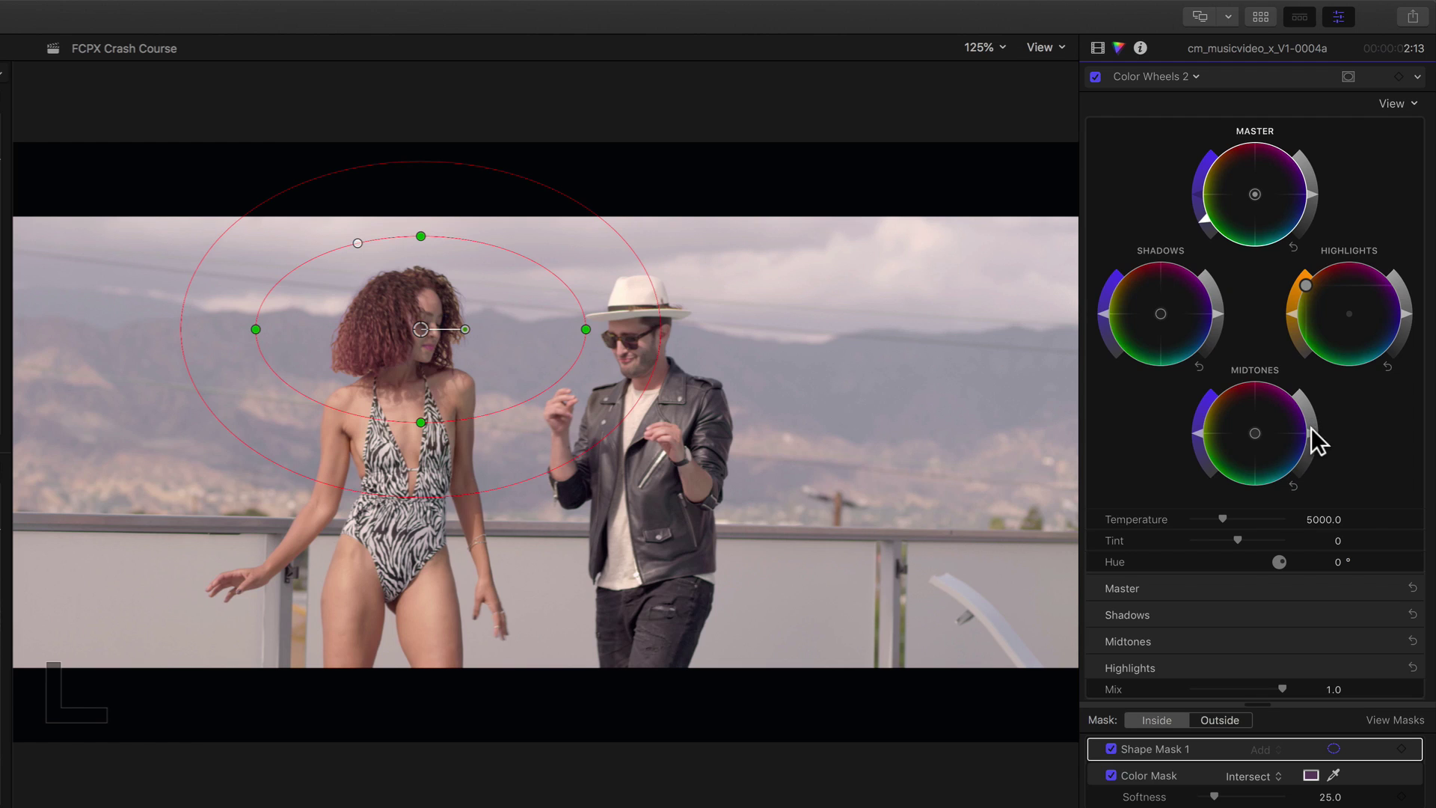
click(1292, 464)
key(space)
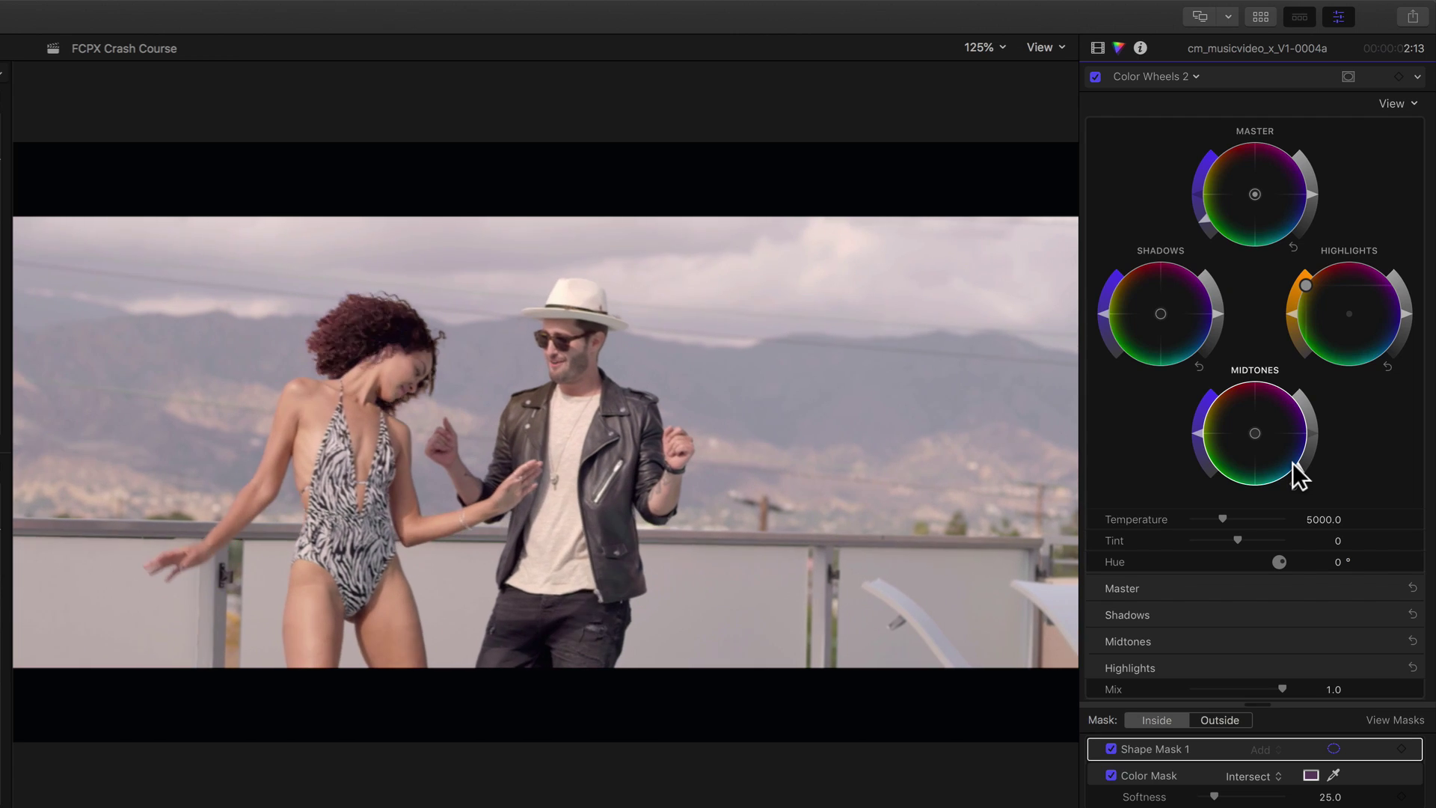
key(space)
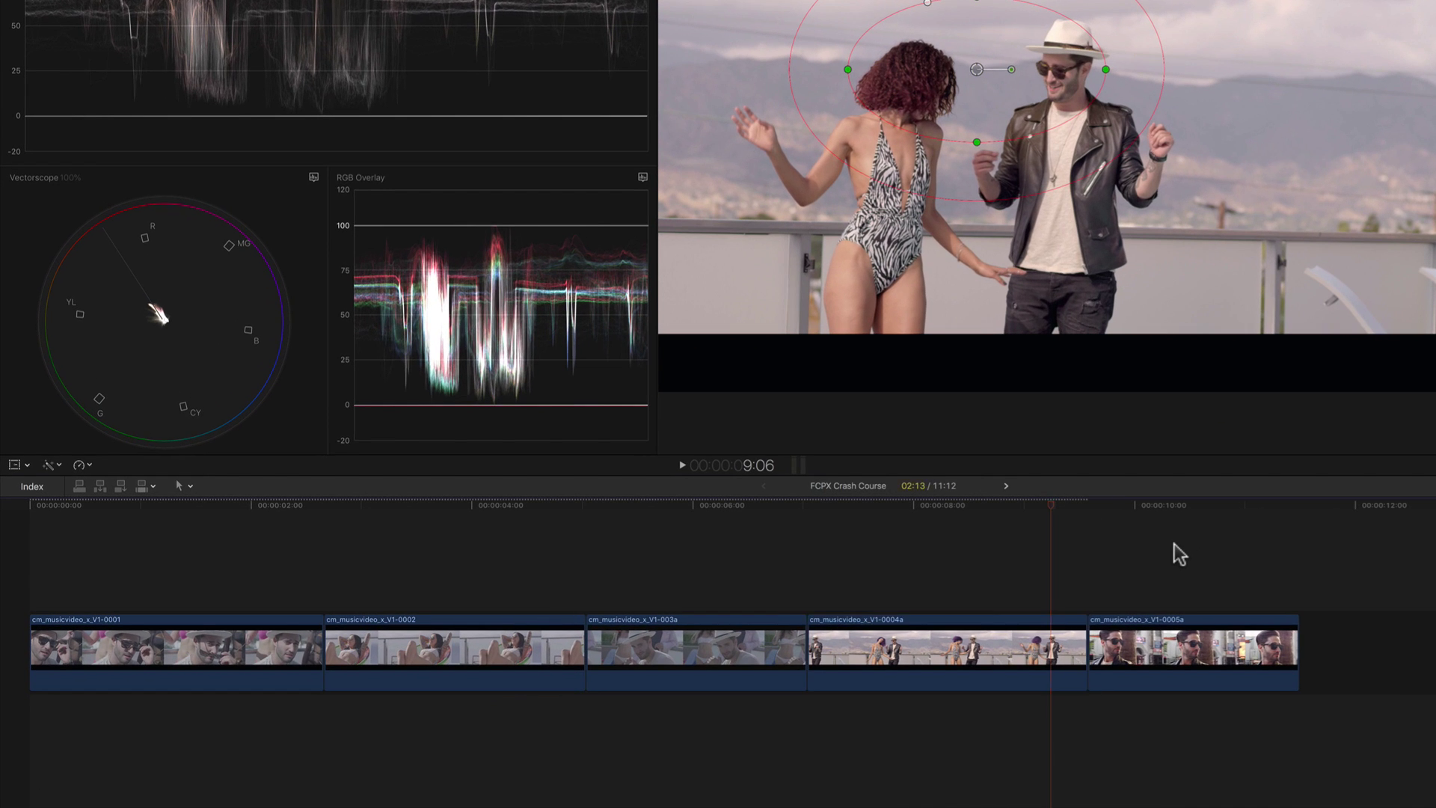
Combine the five timeline clips into compound clip 'FCPX Crash Course Clip' and go to 4:02
drag(1175, 545, 231, 668)
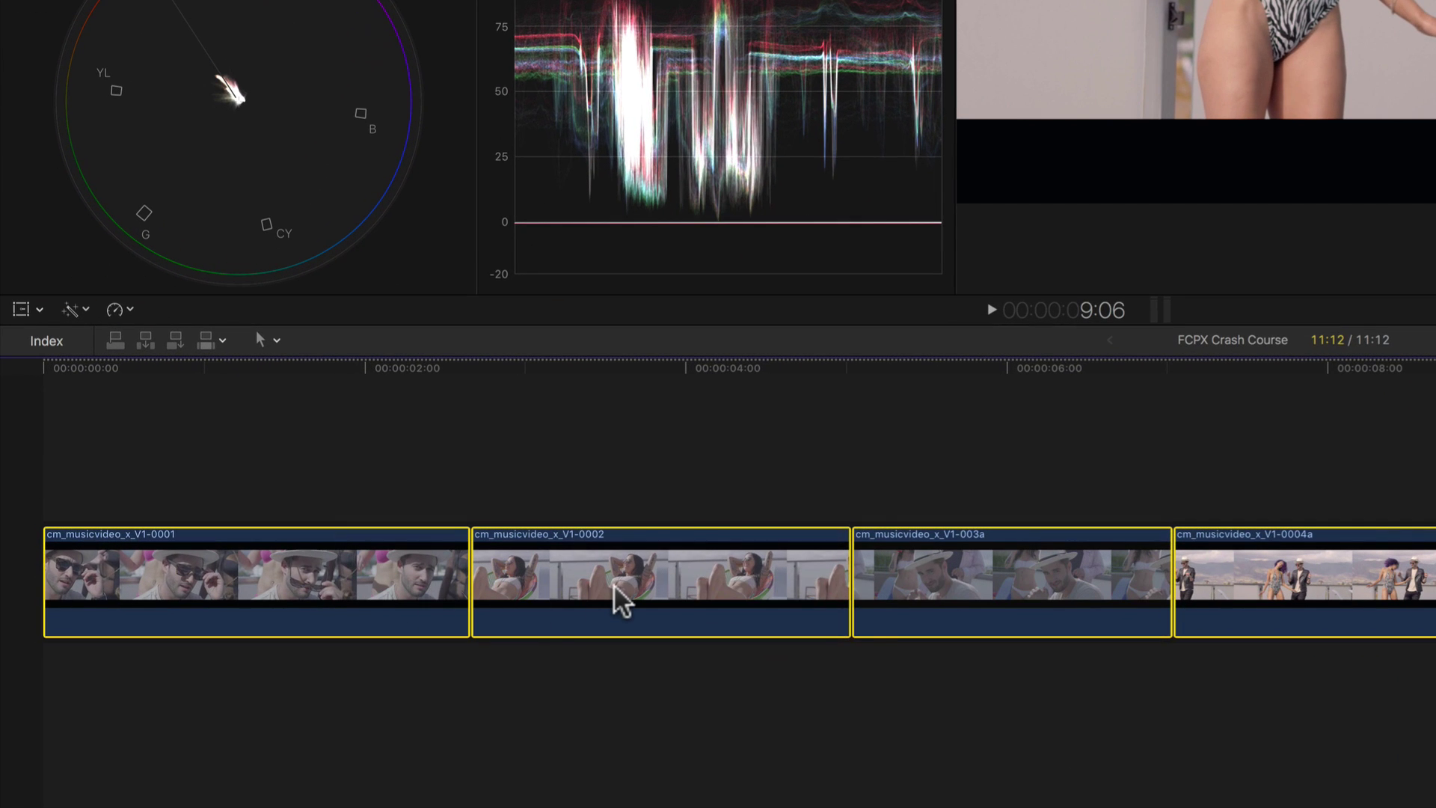
right_click(618, 598)
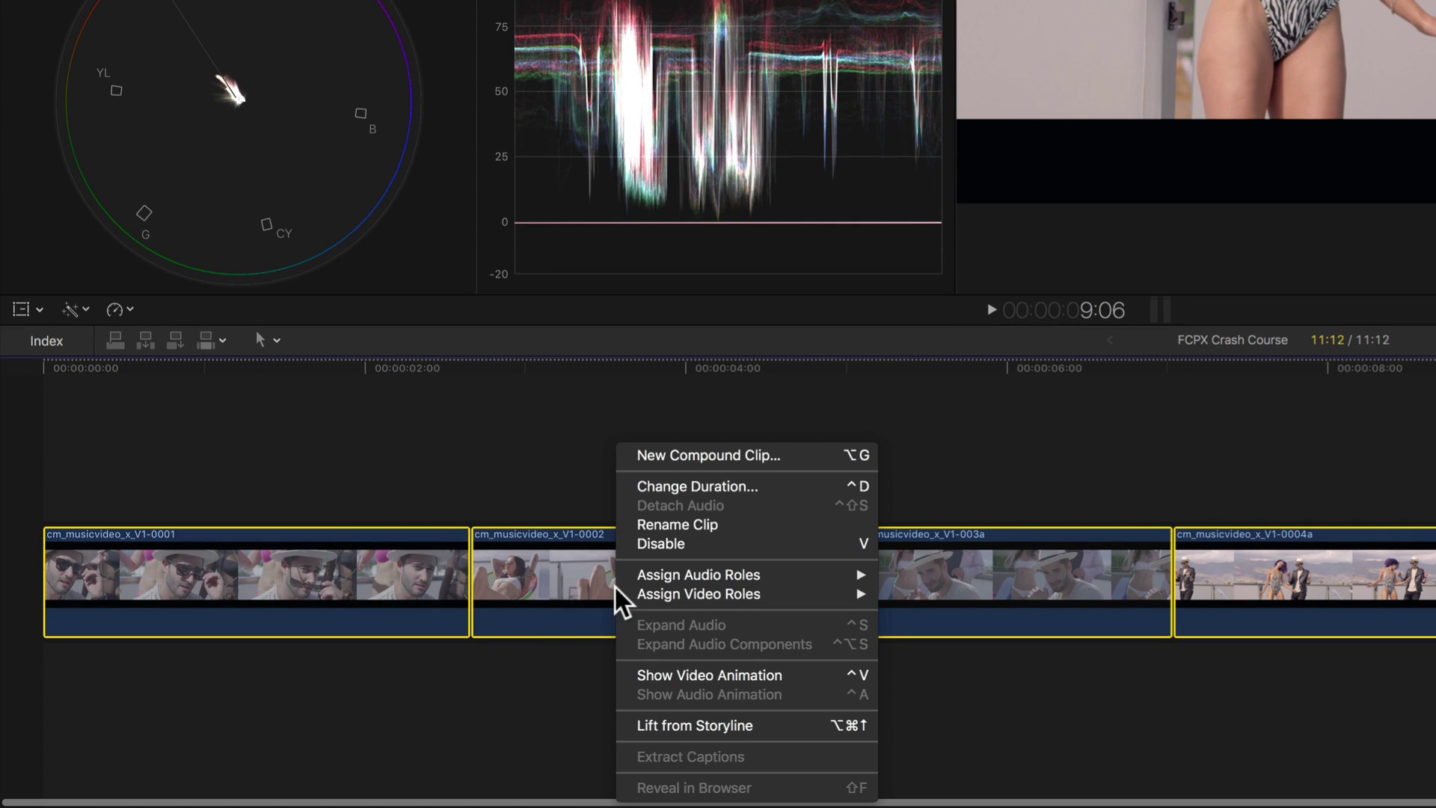
click(717, 457)
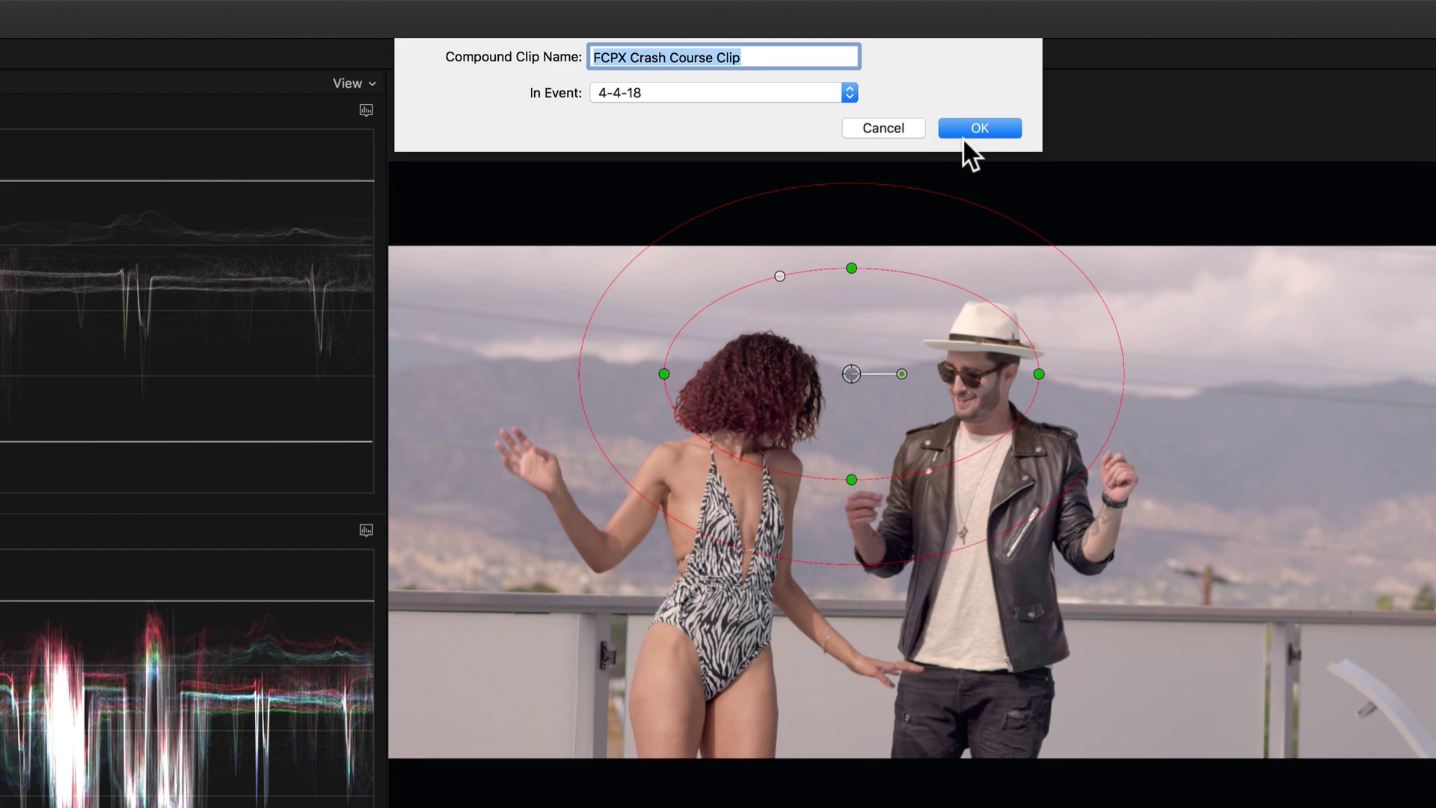
click(965, 132)
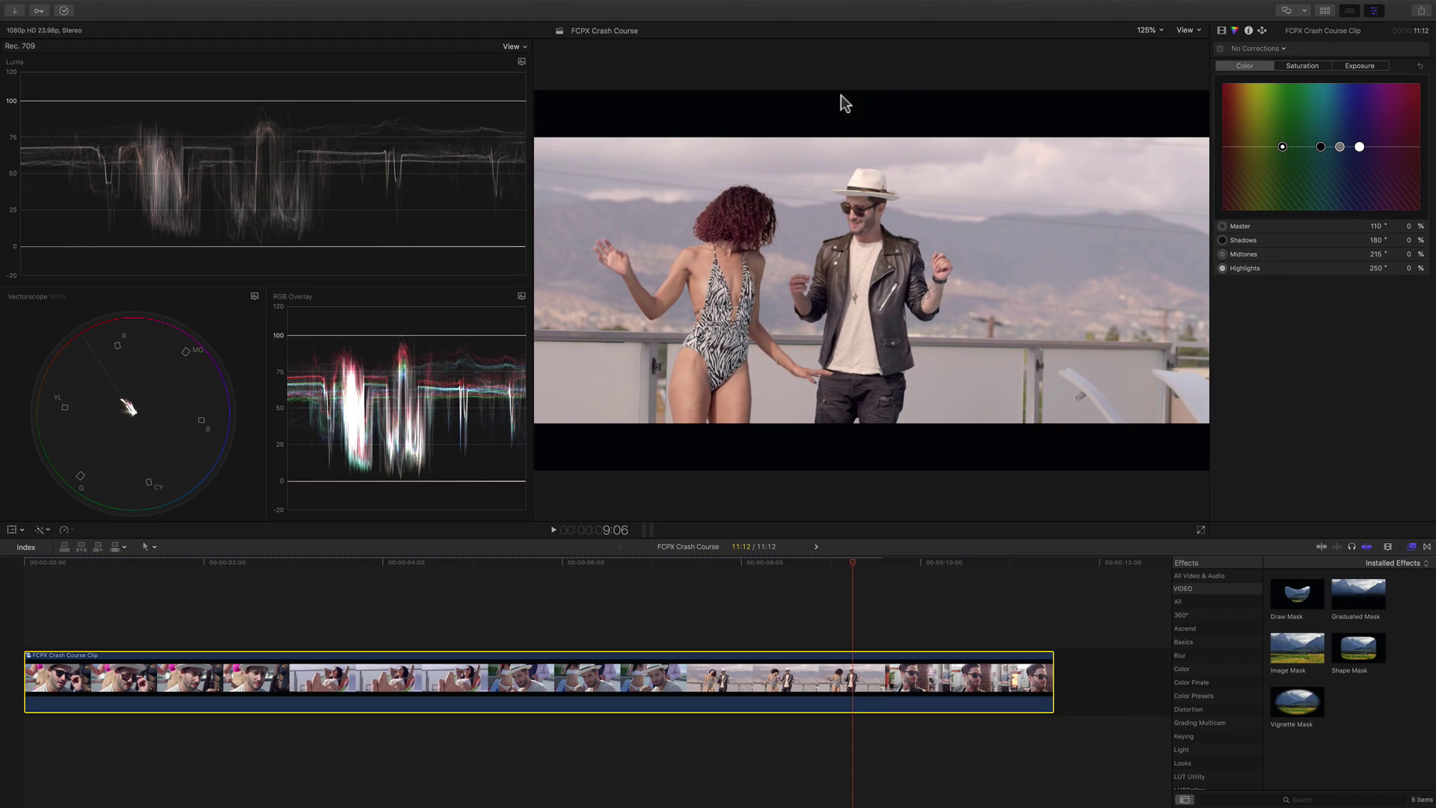
click(392, 561)
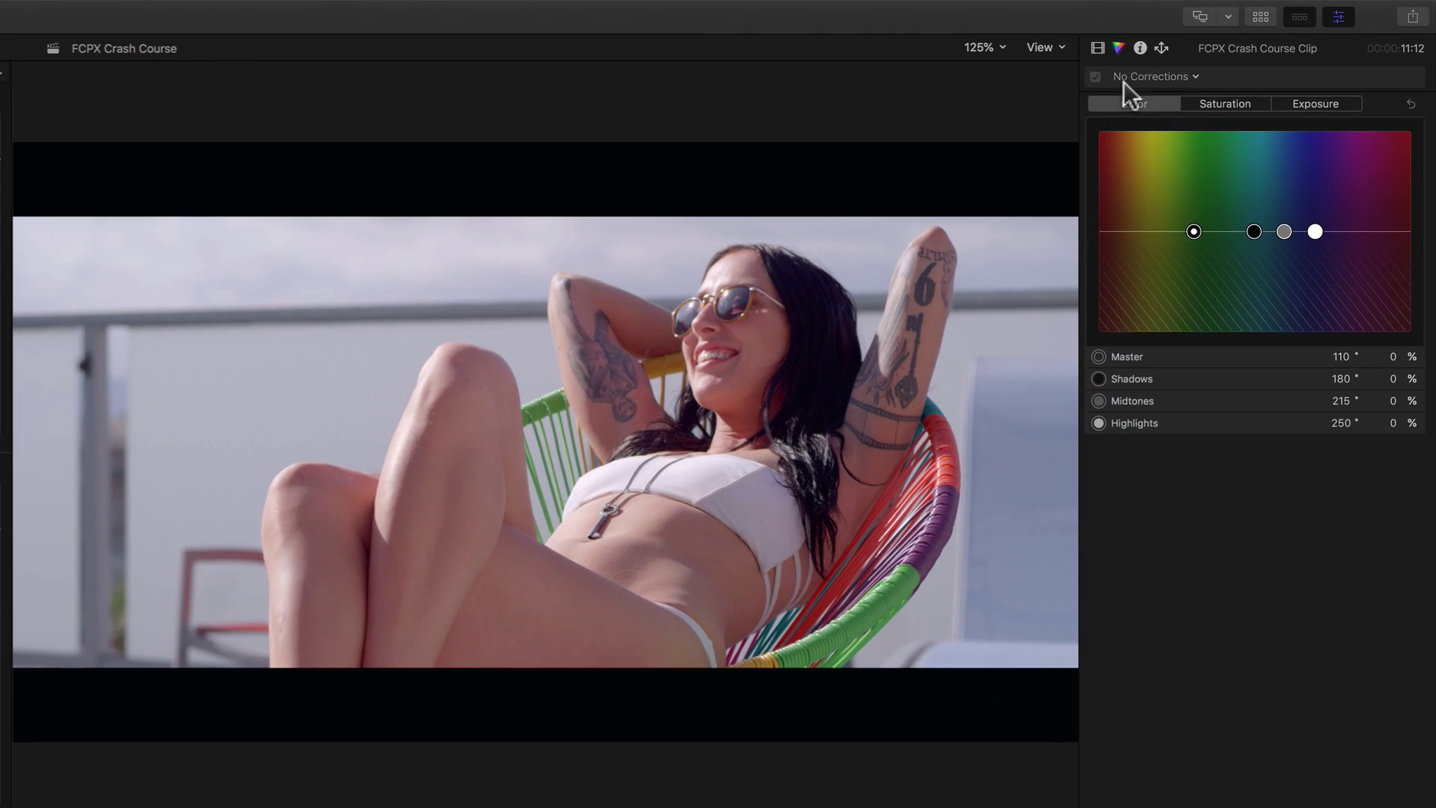
Add Color Curves to the compound clip and try lifting blacks and lowering whites on Luma
click(1239, 49)
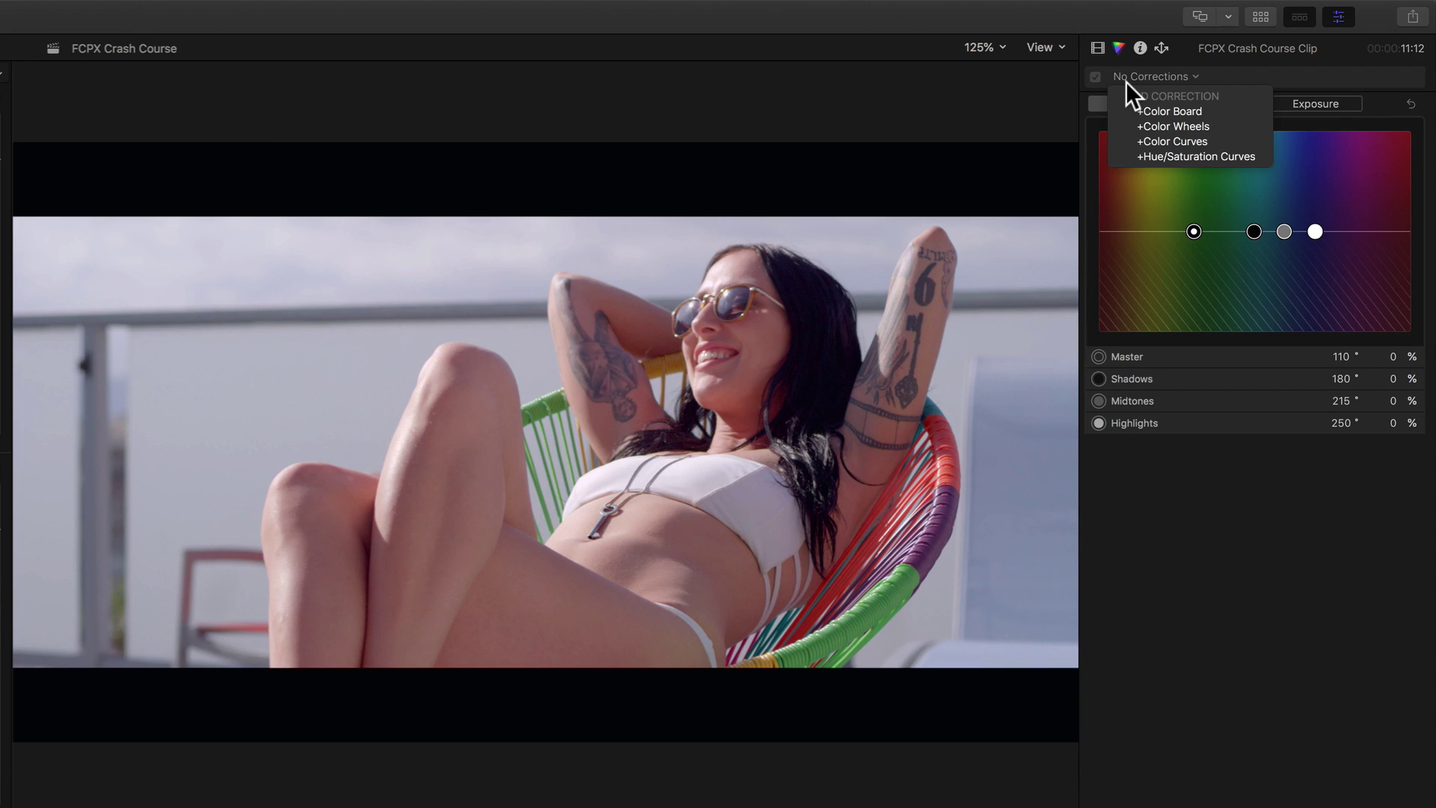
click(1152, 139)
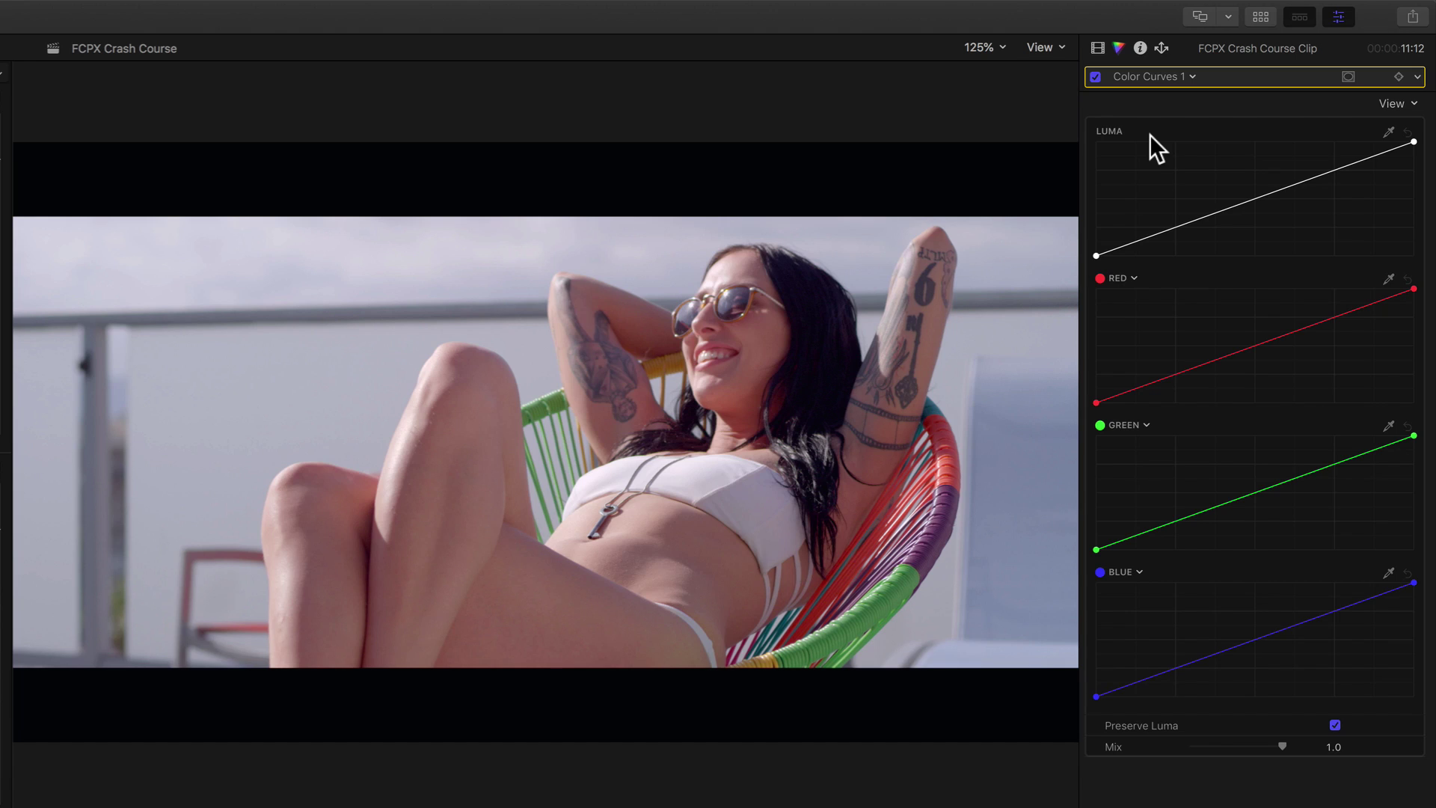
drag(1097, 256, 1111, 255)
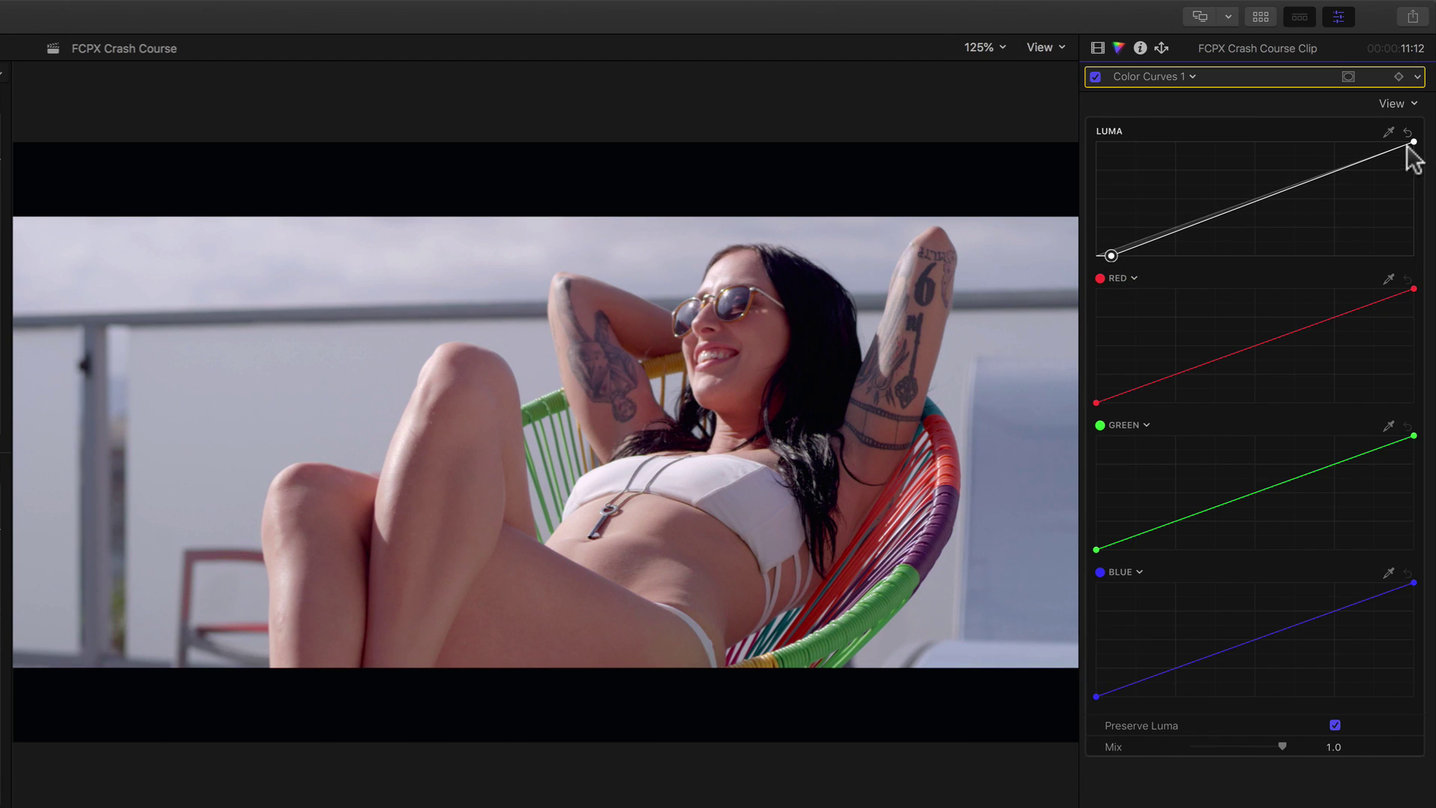
mouse_move(1409, 144)
mouse_down()
mouse_move(1412, 170)
mouse_move(1389, 140)
mouse_up()
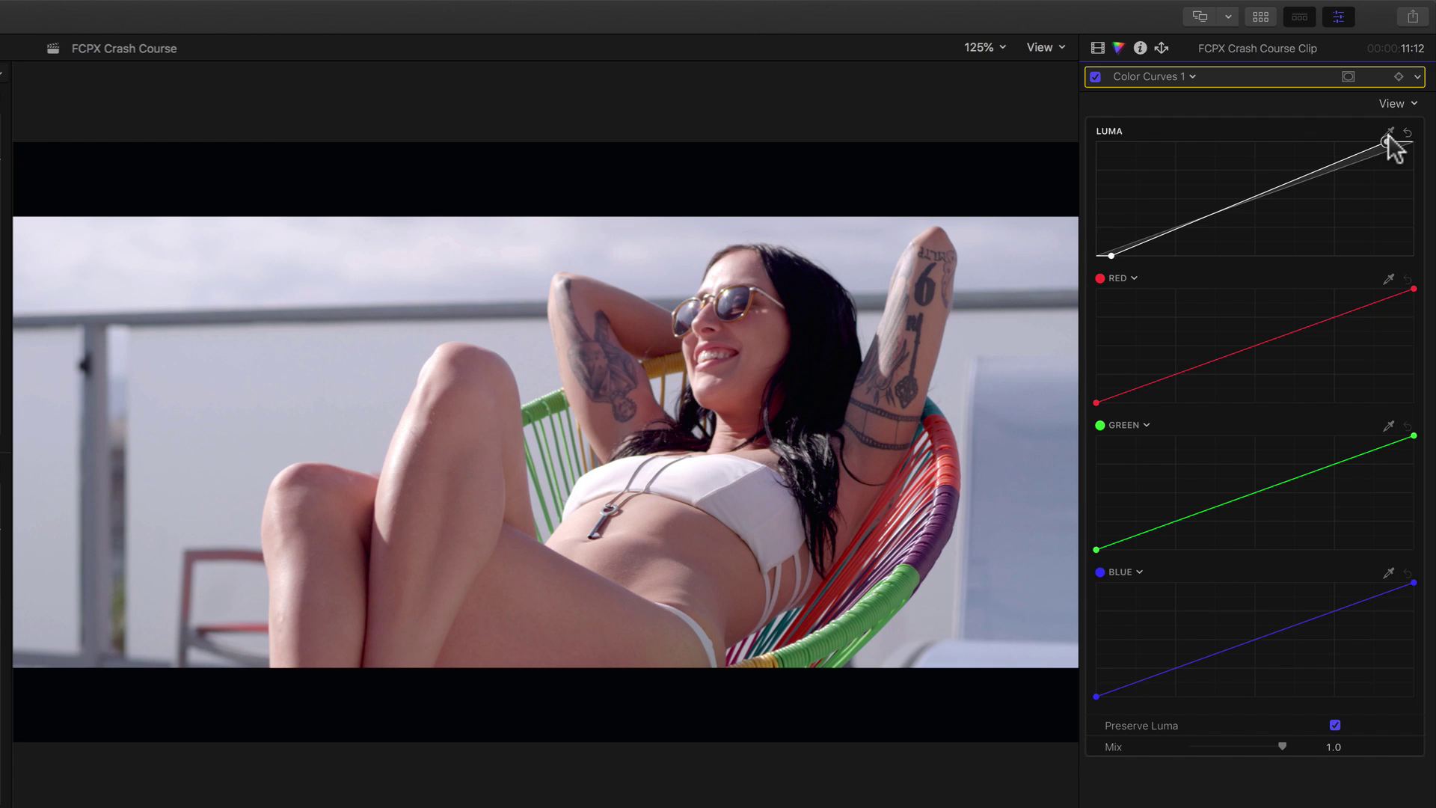
drag(1290, 178, 1280, 180)
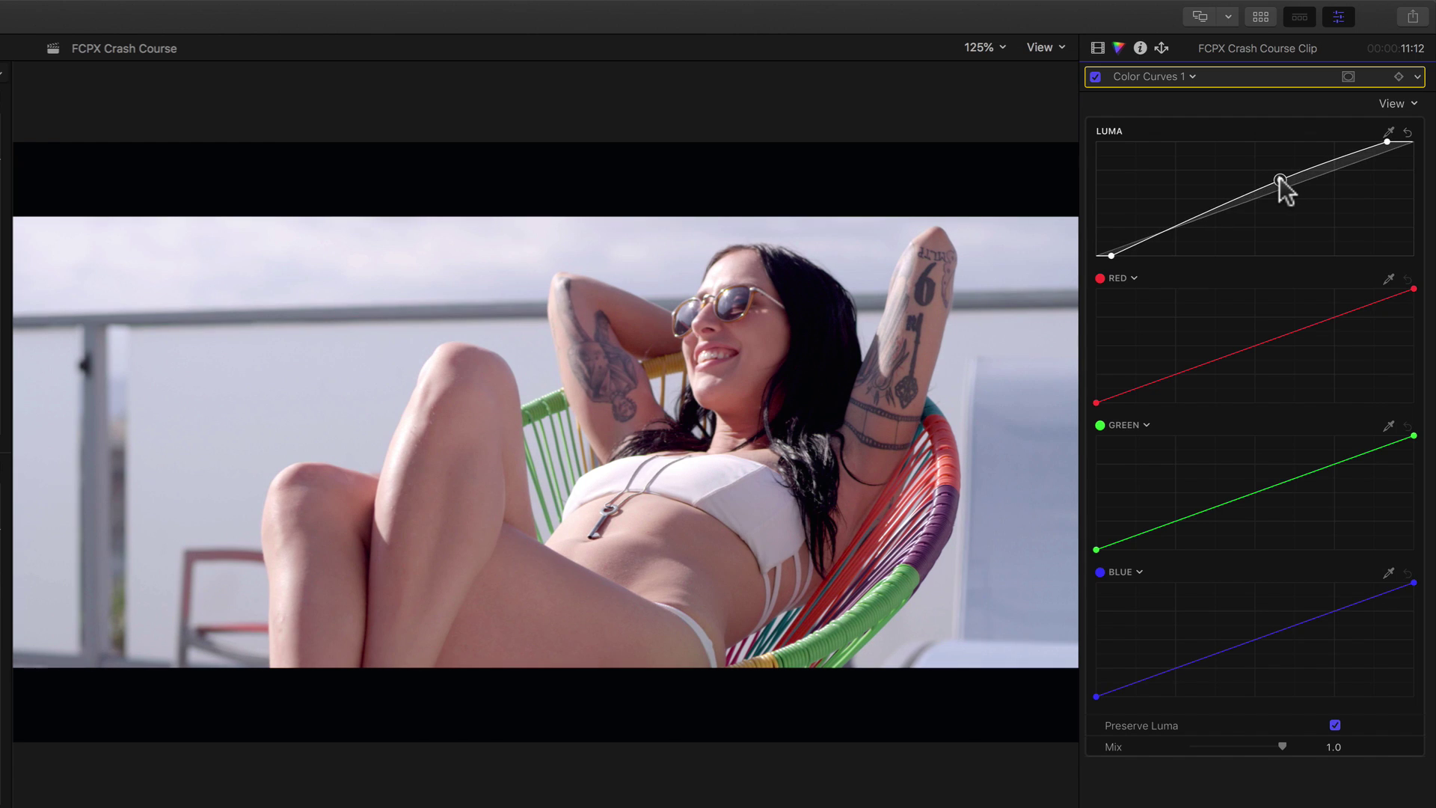
drag(1197, 222, 1197, 224)
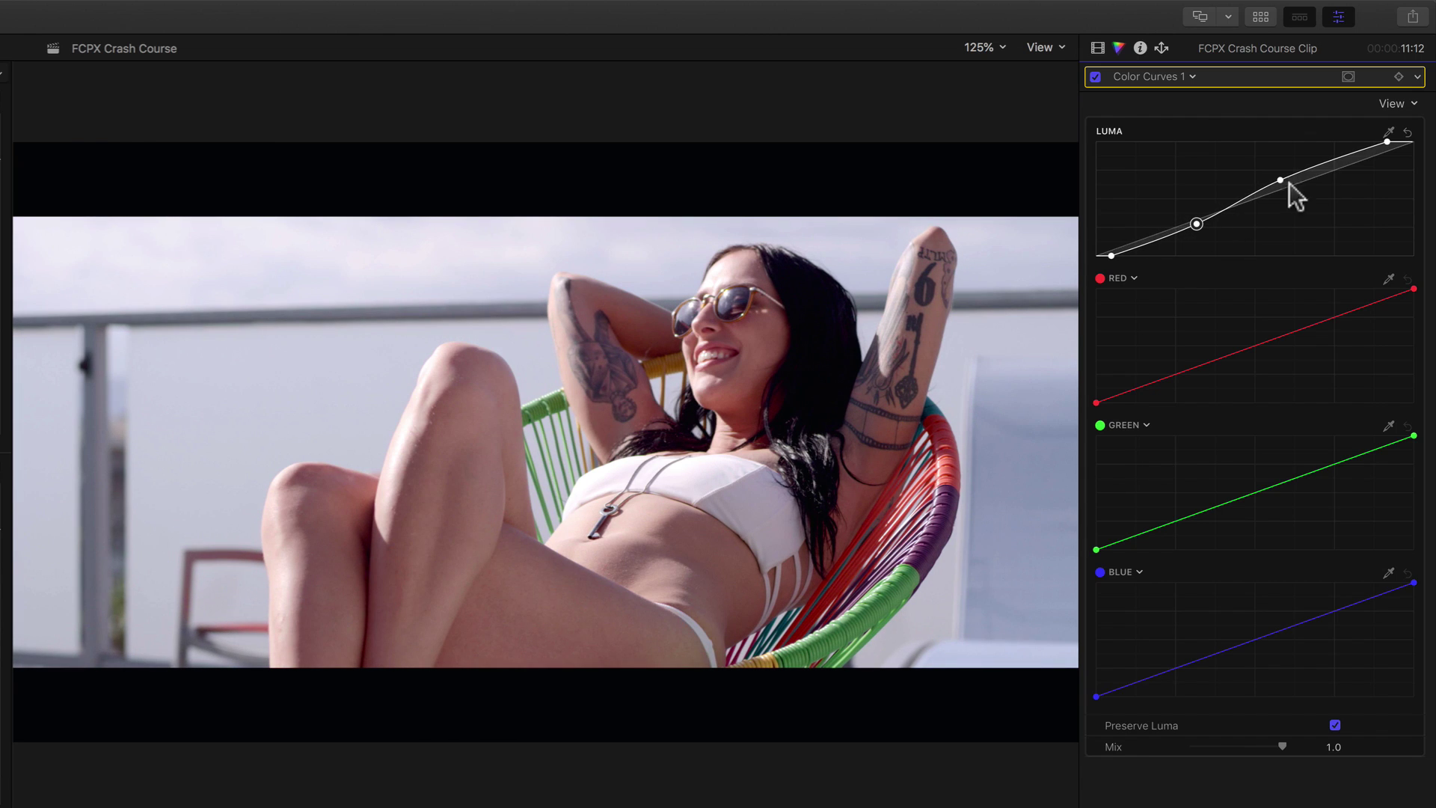
Reset Luma and redo it as a gentle S: whites lowered, blacks lifted, mids raised, lows darkened
click(1407, 132)
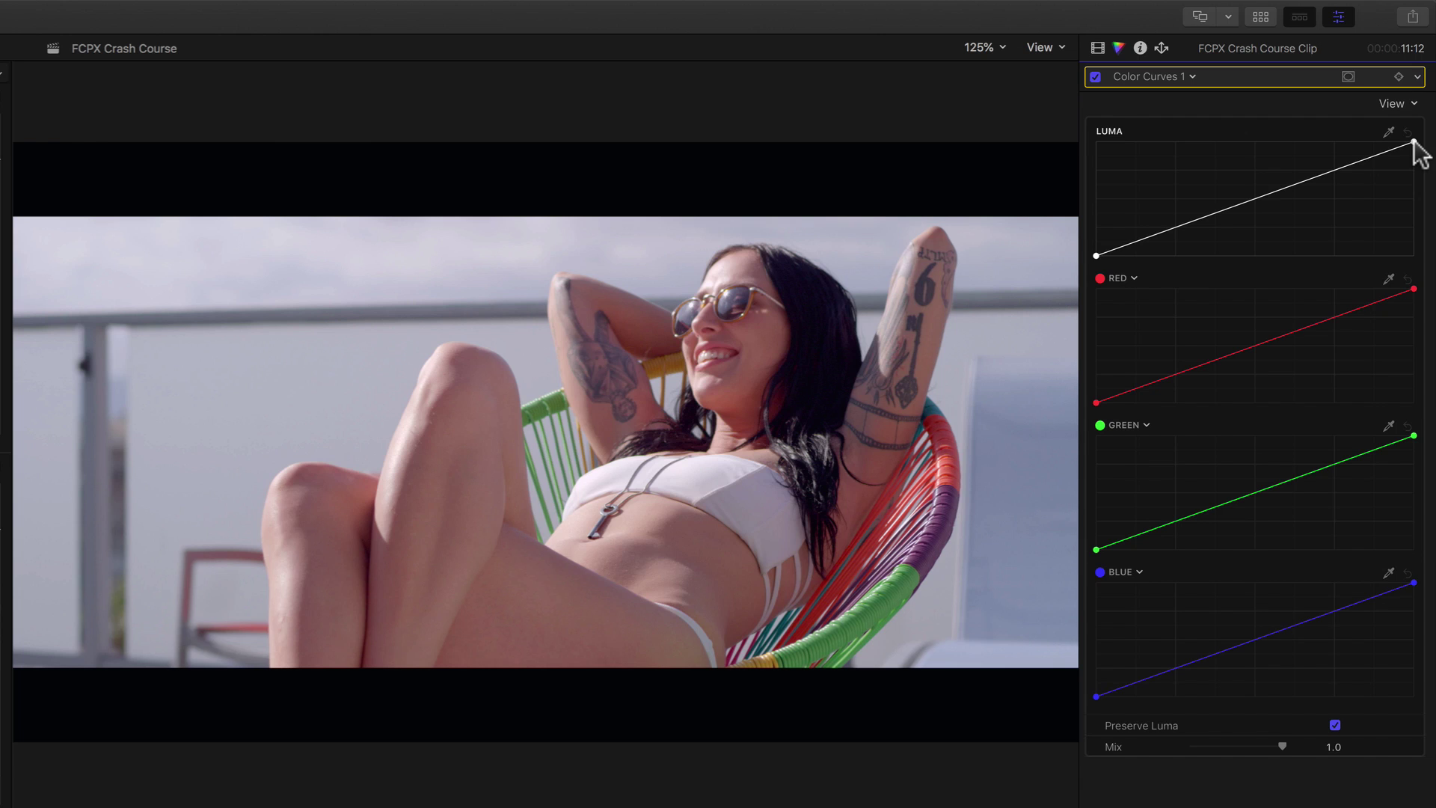
drag(1414, 142, 1414, 158)
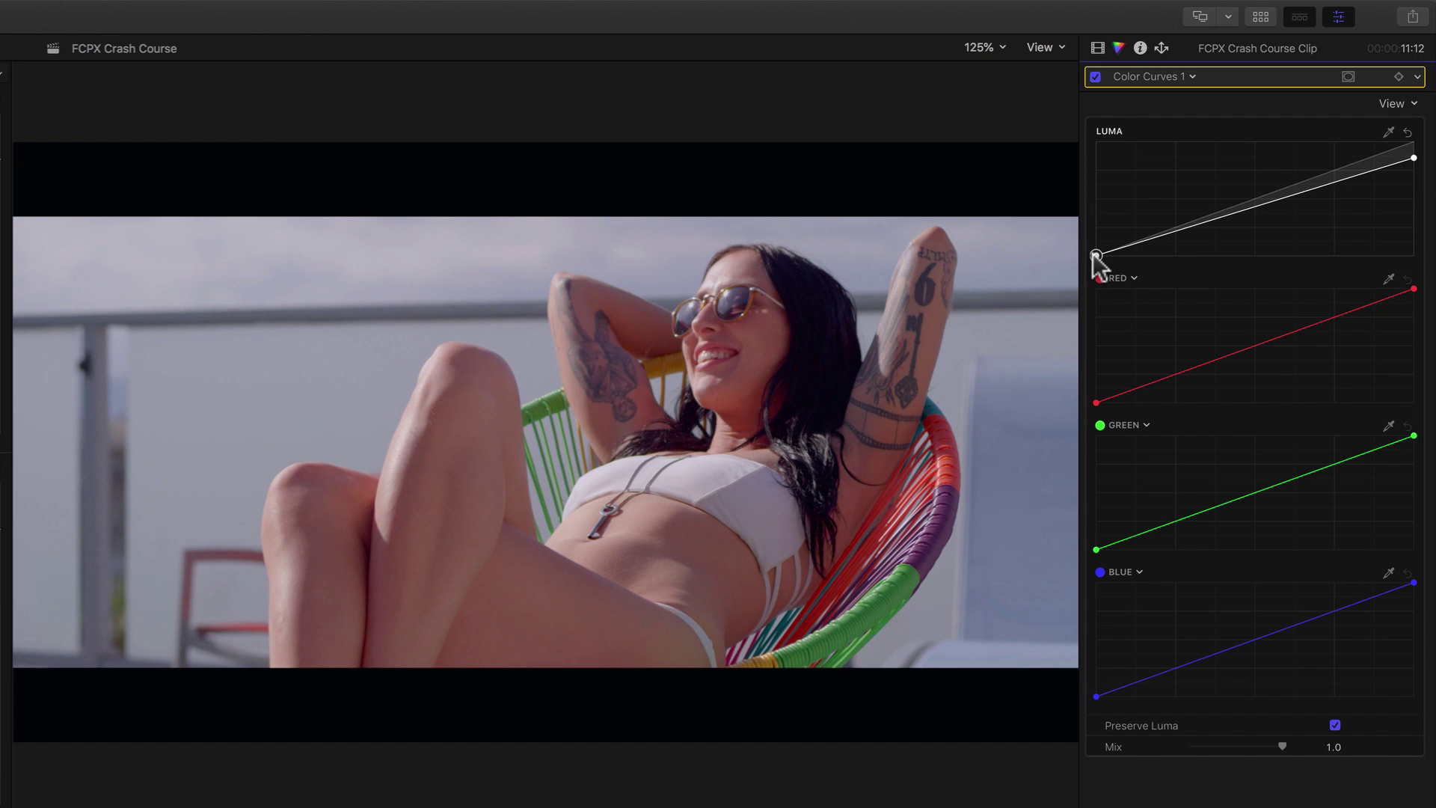
drag(1097, 255, 1097, 247)
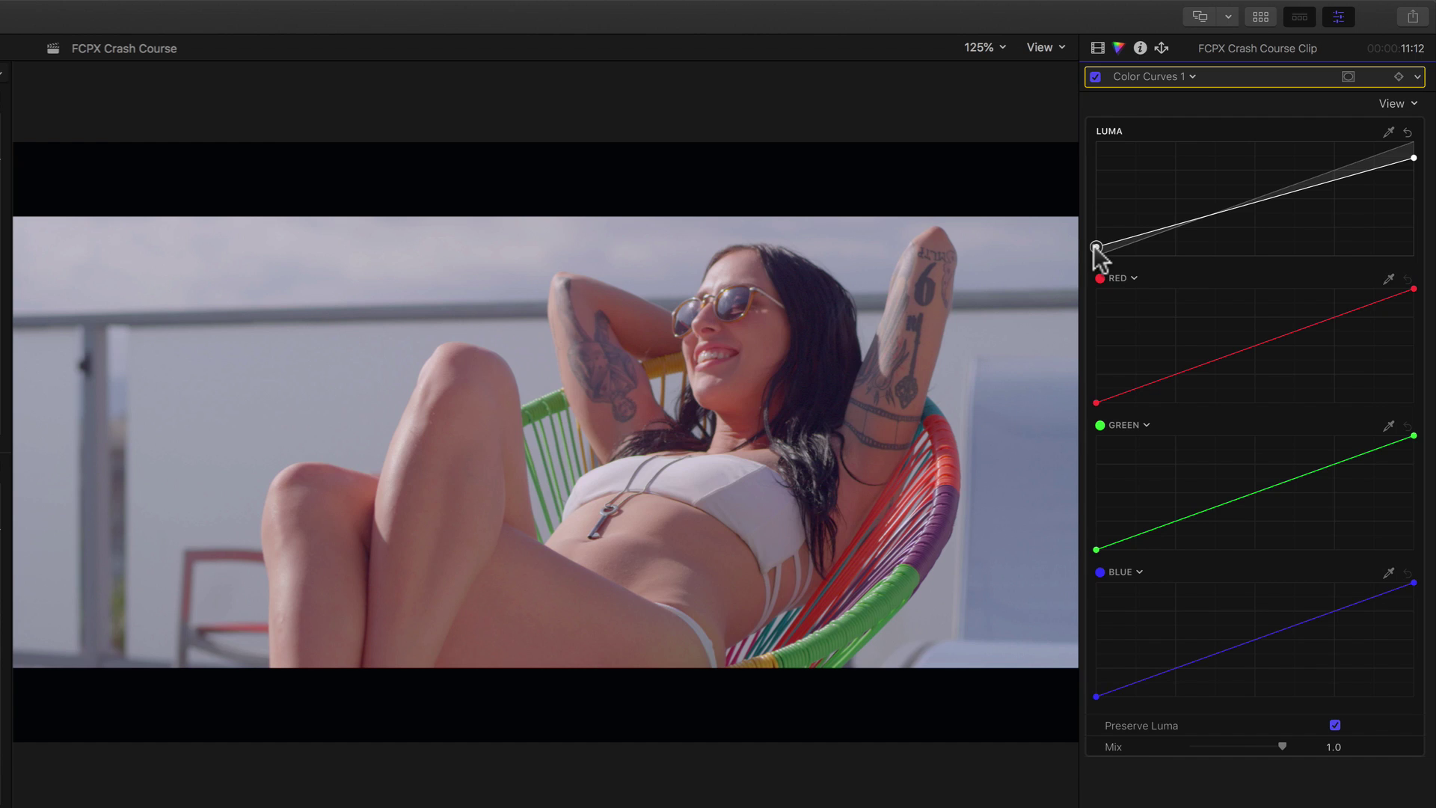
click(1252, 203)
drag(1252, 202, 1243, 196)
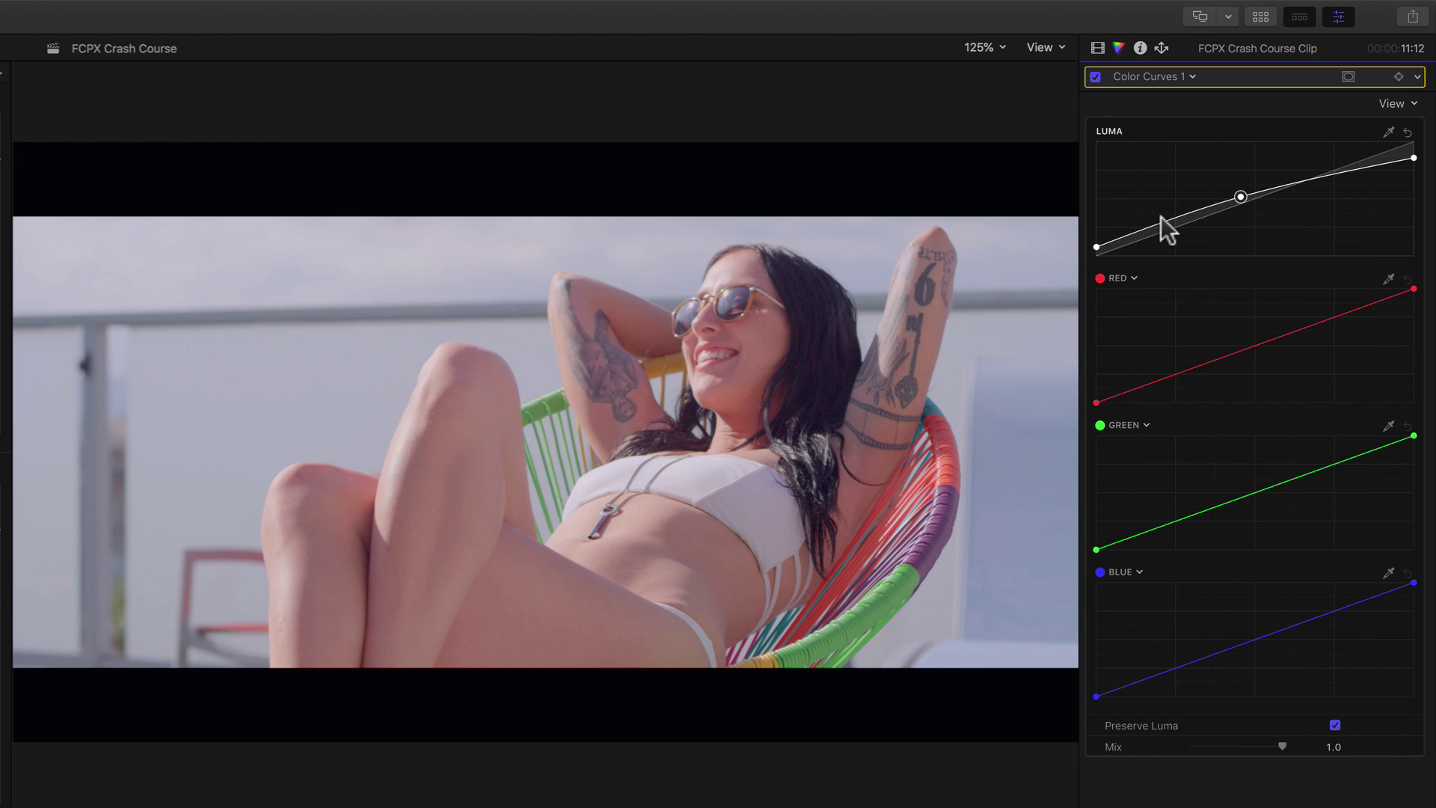
drag(1161, 221, 1165, 231)
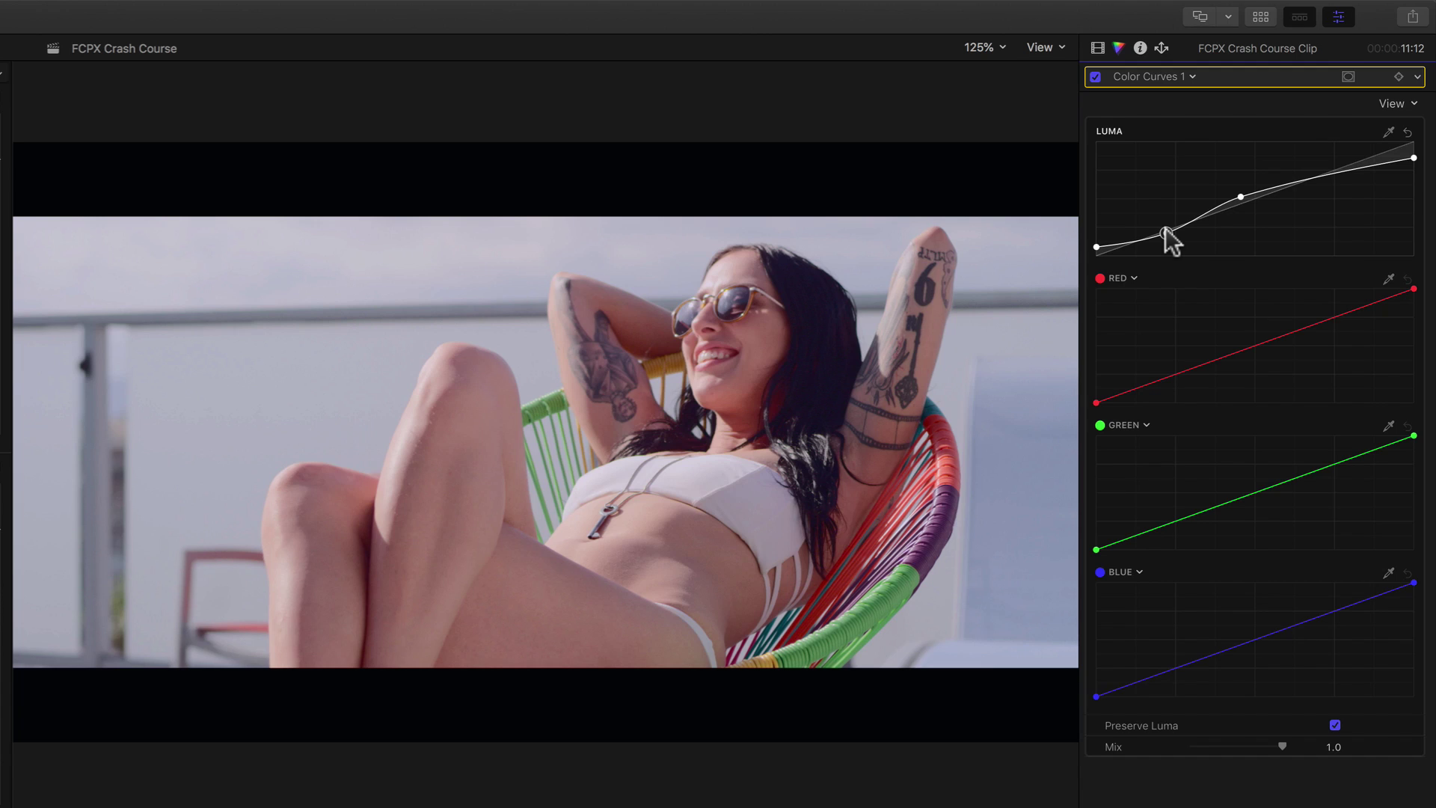
Pull the Blue curve's top point down and its bottom point right to warm the image
click(1414, 583)
drag(1414, 589, 1413, 600)
drag(1097, 696, 1119, 697)
Lift the Red curve's base slightly and add two lowered points in its midtones and shadows
drag(1097, 402, 1093, 394)
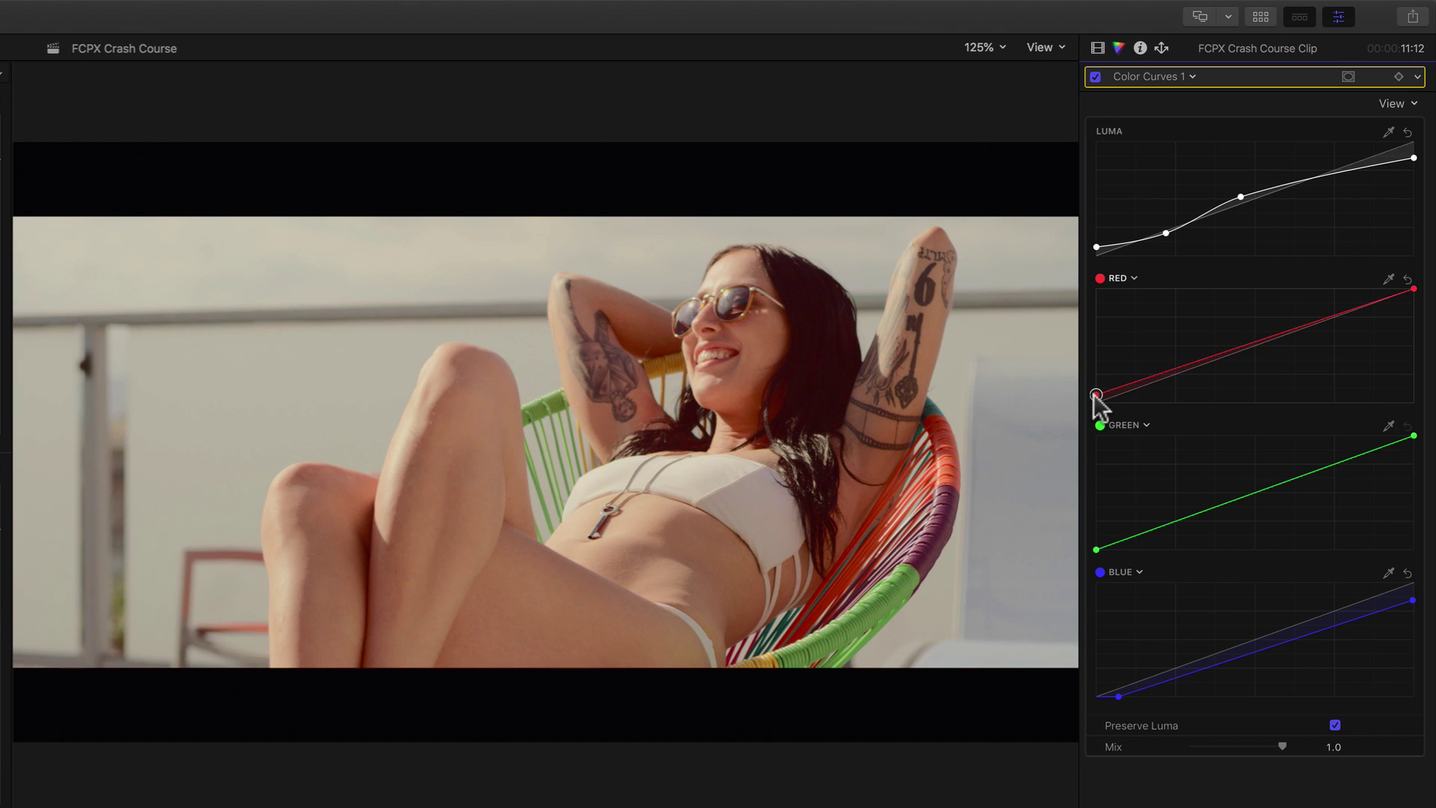
click(1243, 345)
drag(1245, 345, 1246, 350)
click(1159, 382)
drag(1159, 382, 1156, 386)
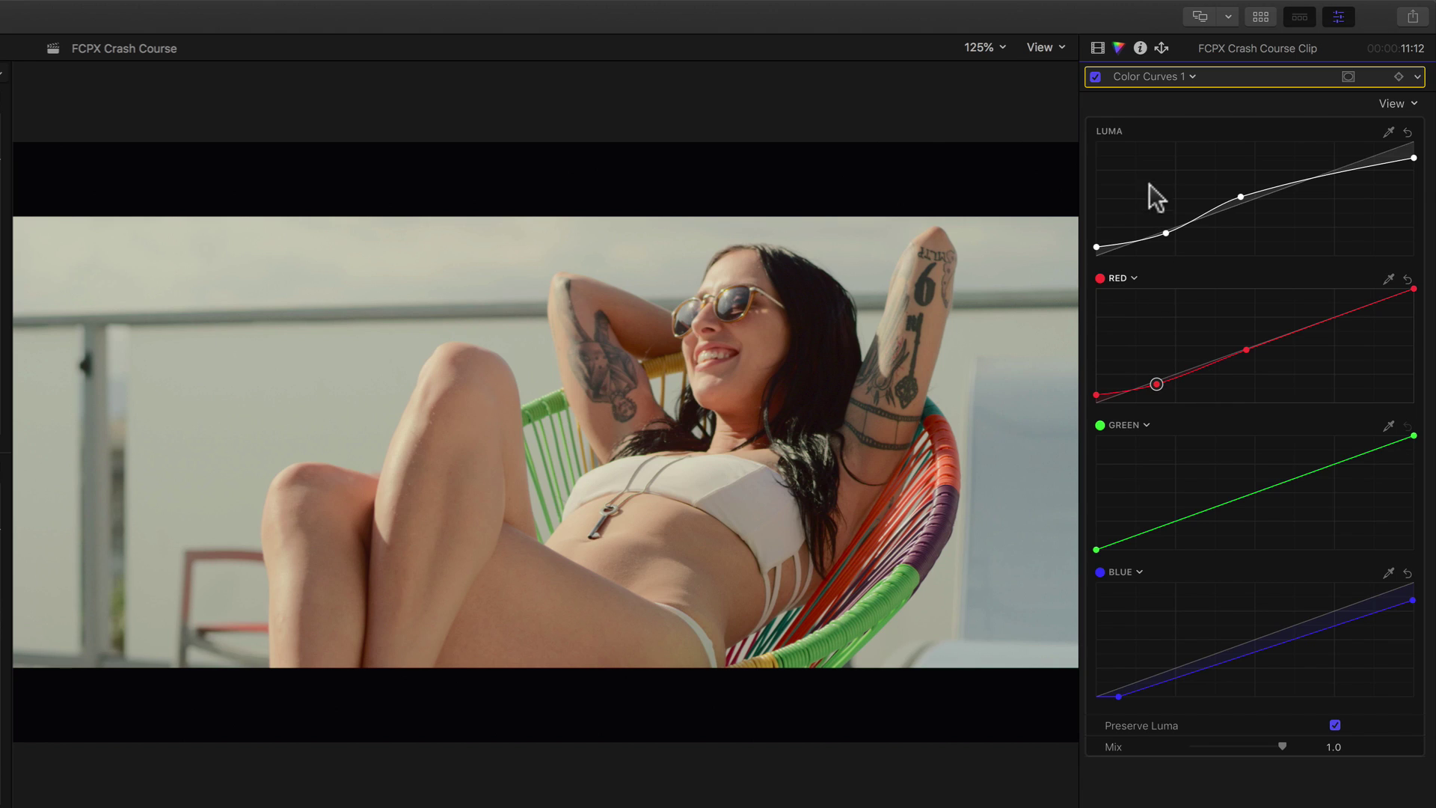
Add Color Board 1 with Saturation Master at 39%, then go to the 5:20 man-in-hat shot
click(1140, 75)
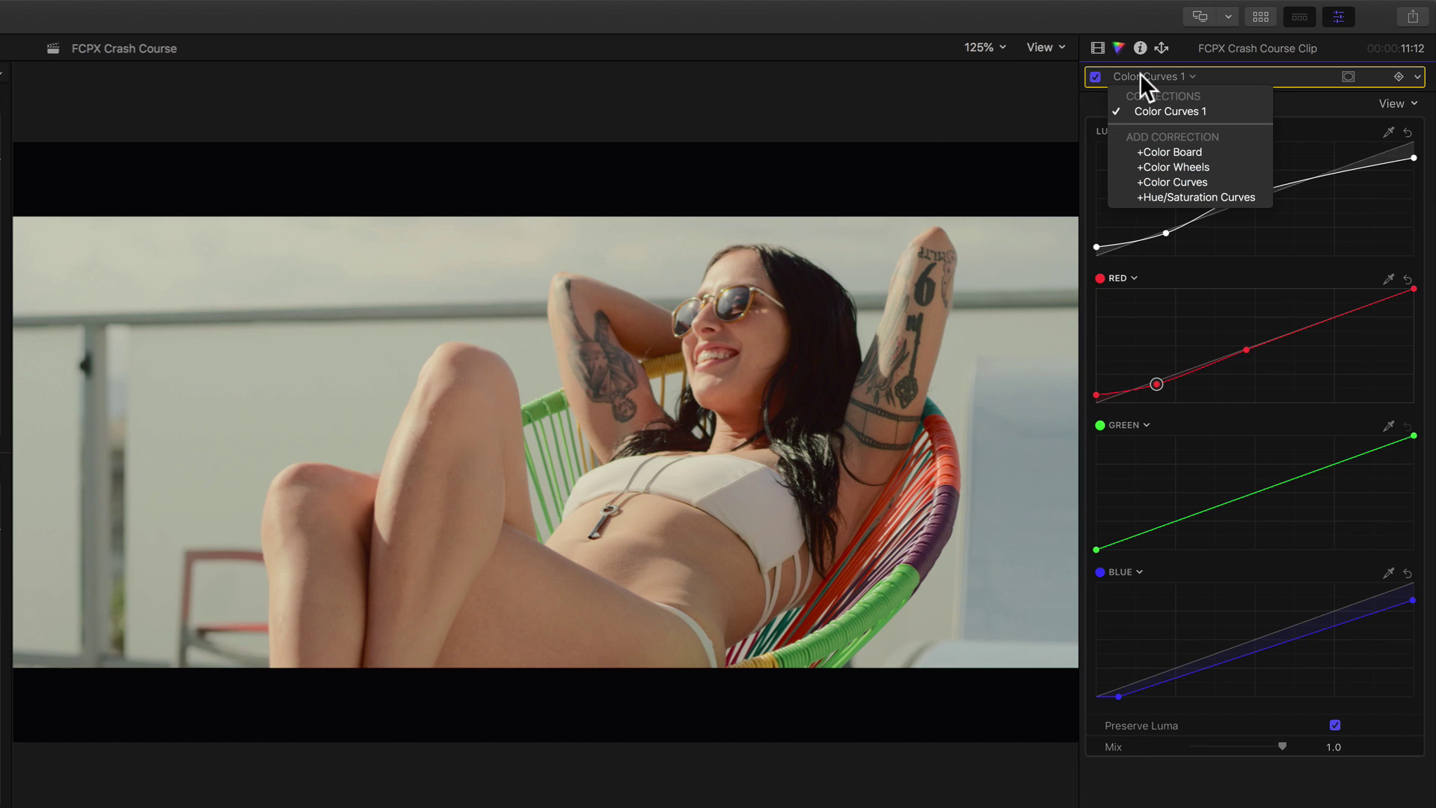
click(1157, 145)
click(1253, 105)
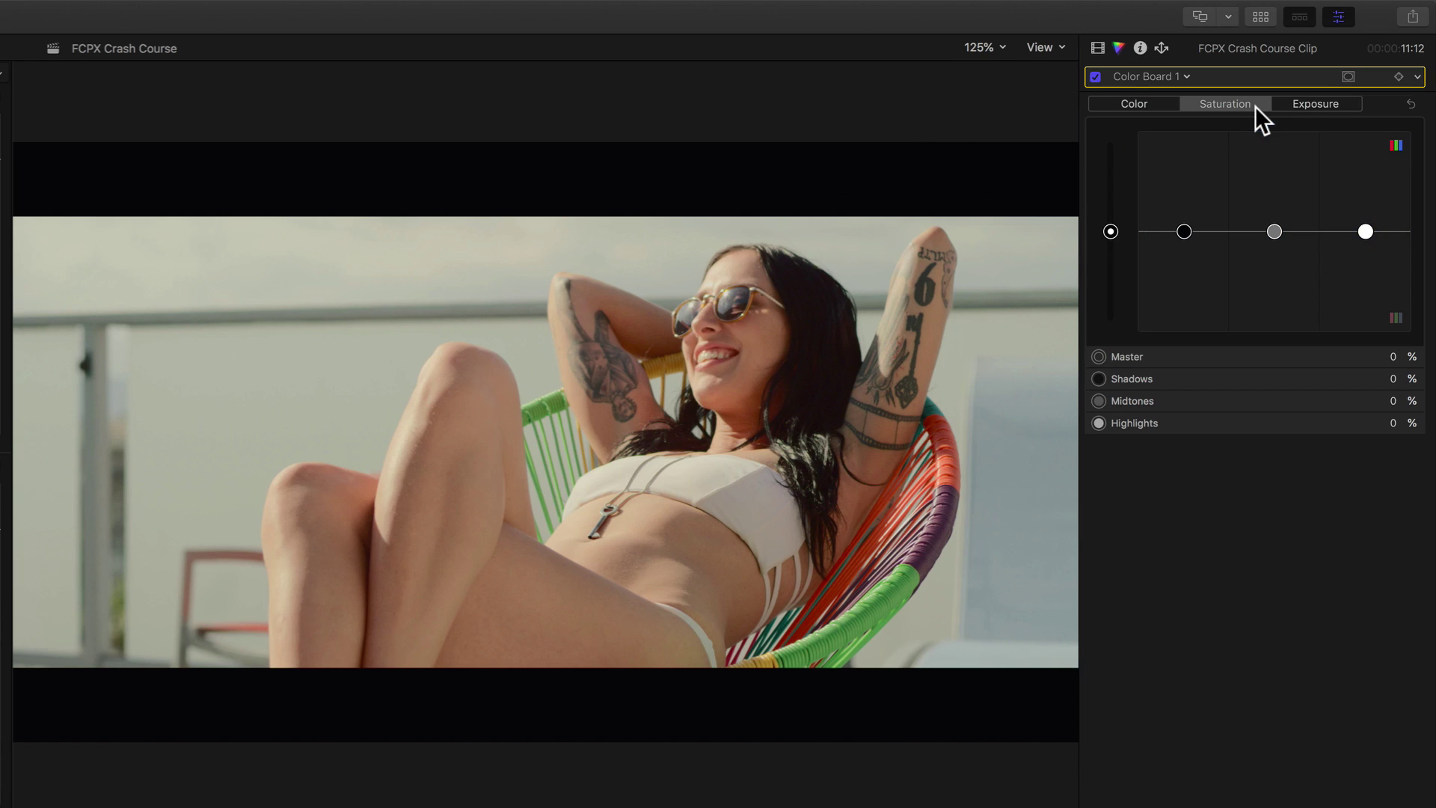
drag(1112, 228, 1108, 187)
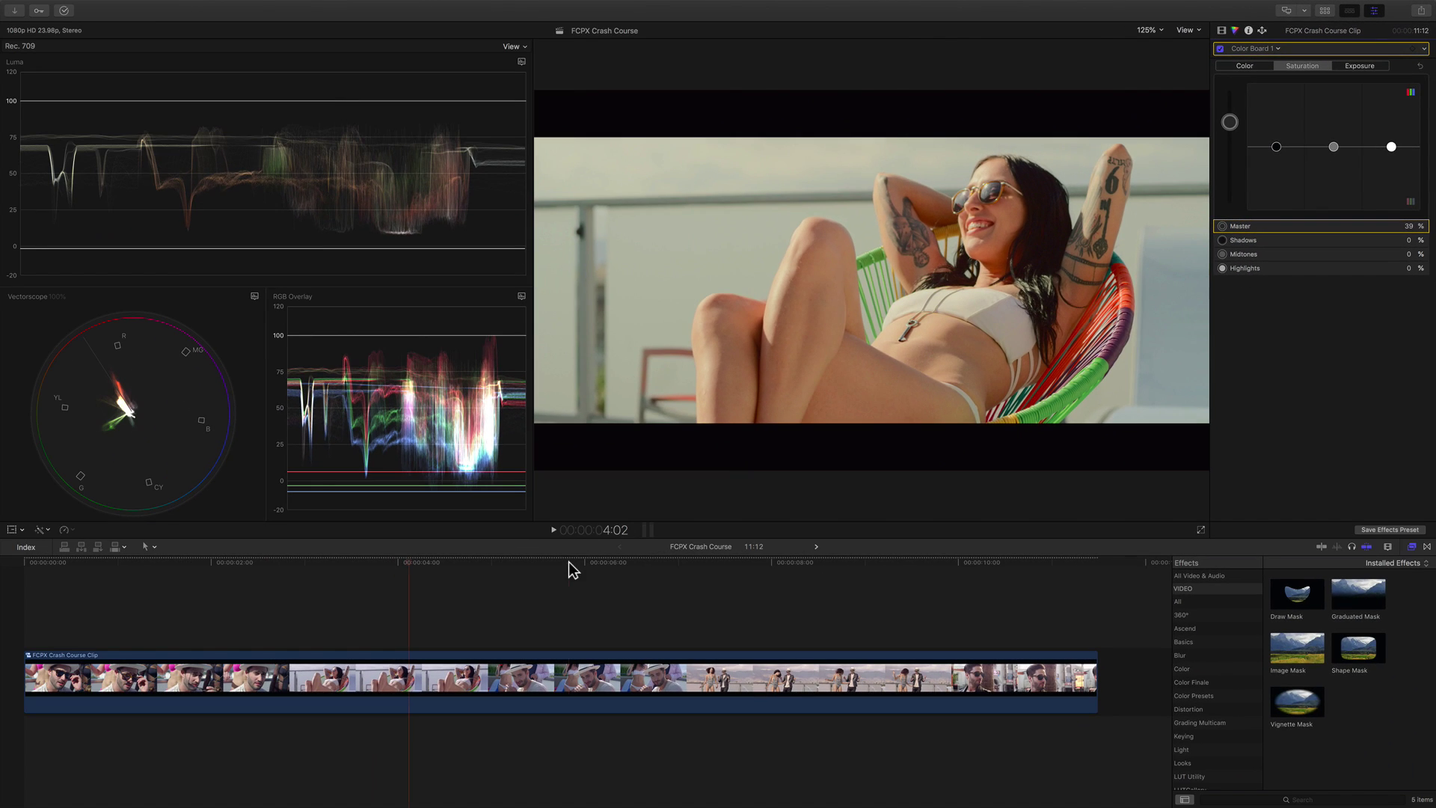
click(569, 563)
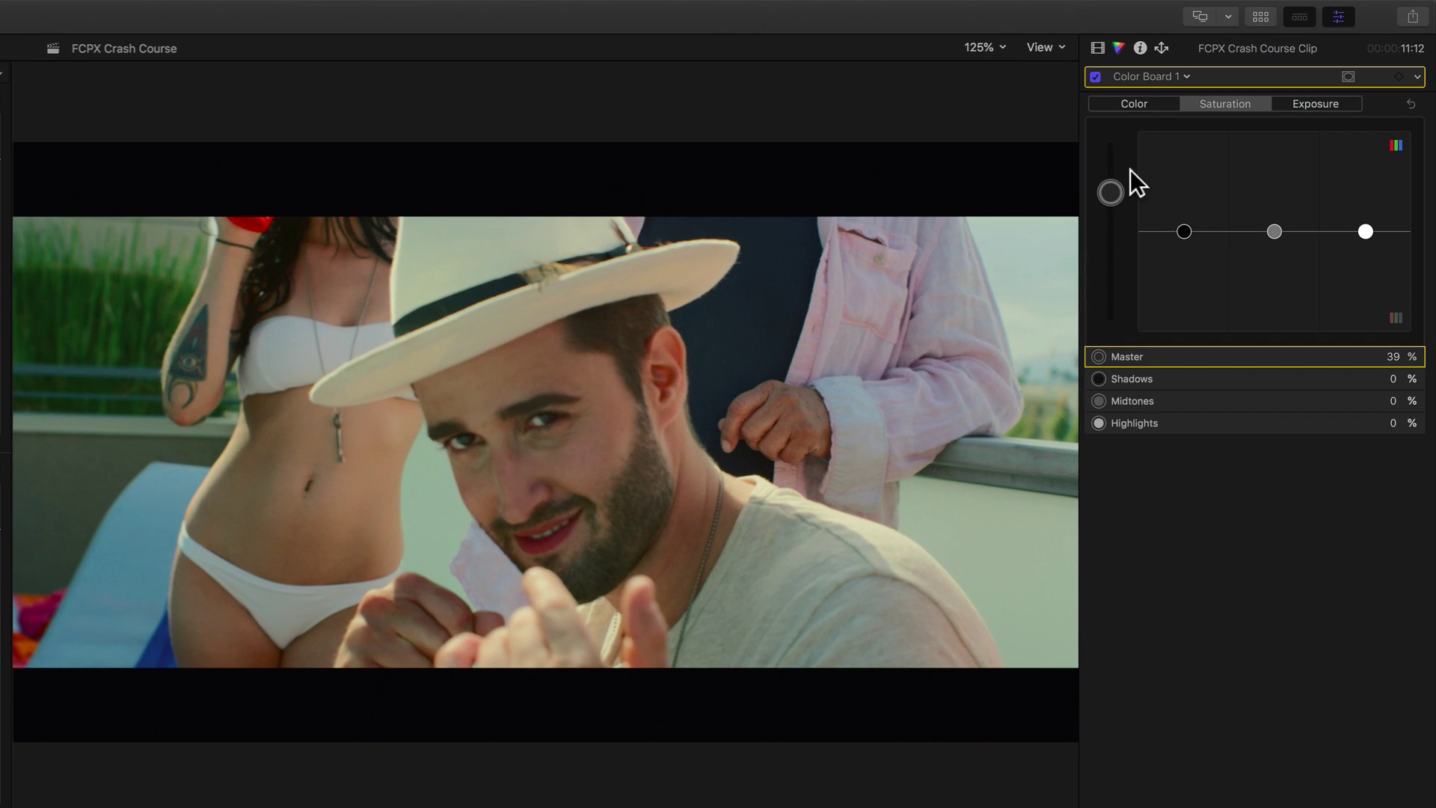
Add Hue/Saturation Curves and shift the grass greens and blue chair hues on HUE vs HUE
click(1265, 49)
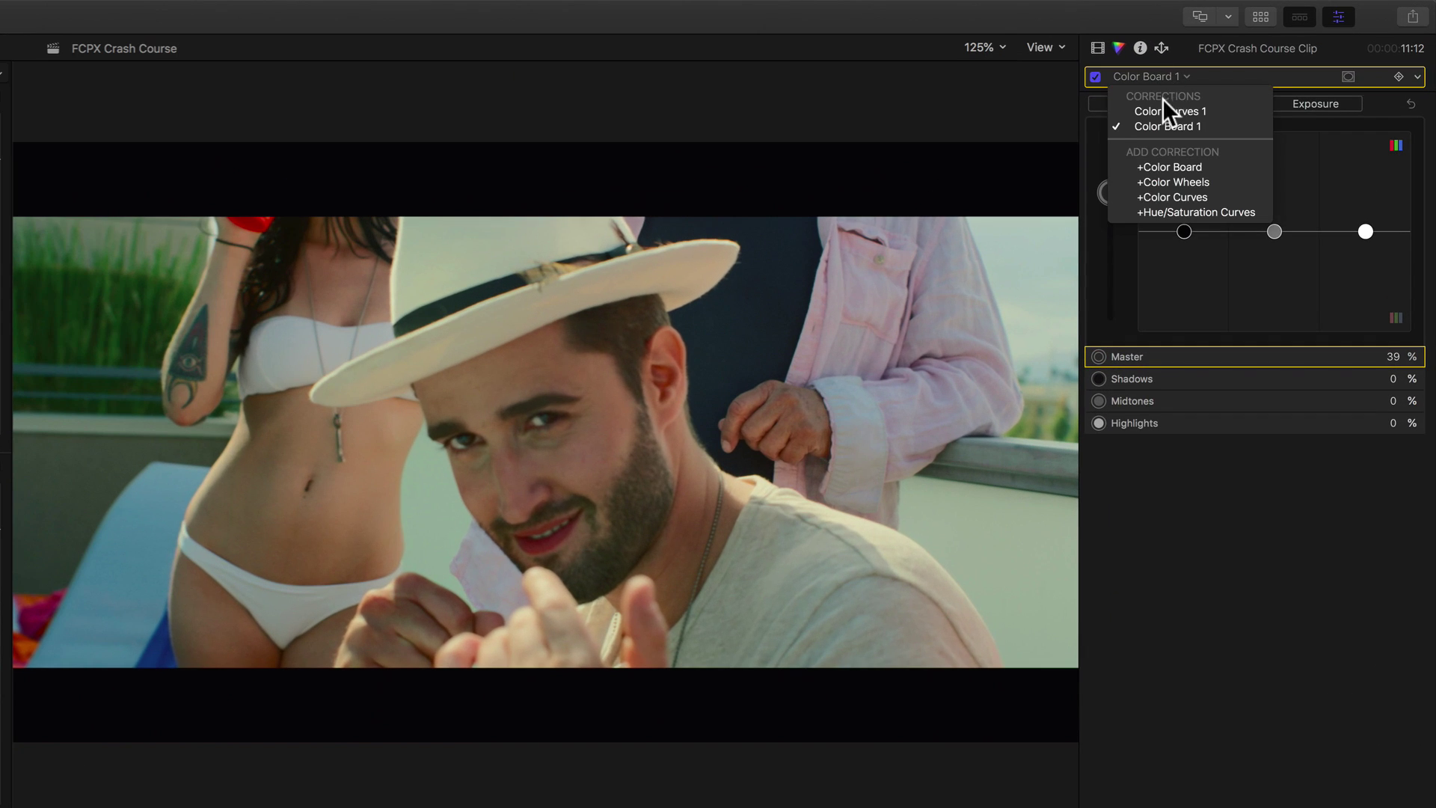
click(1172, 211)
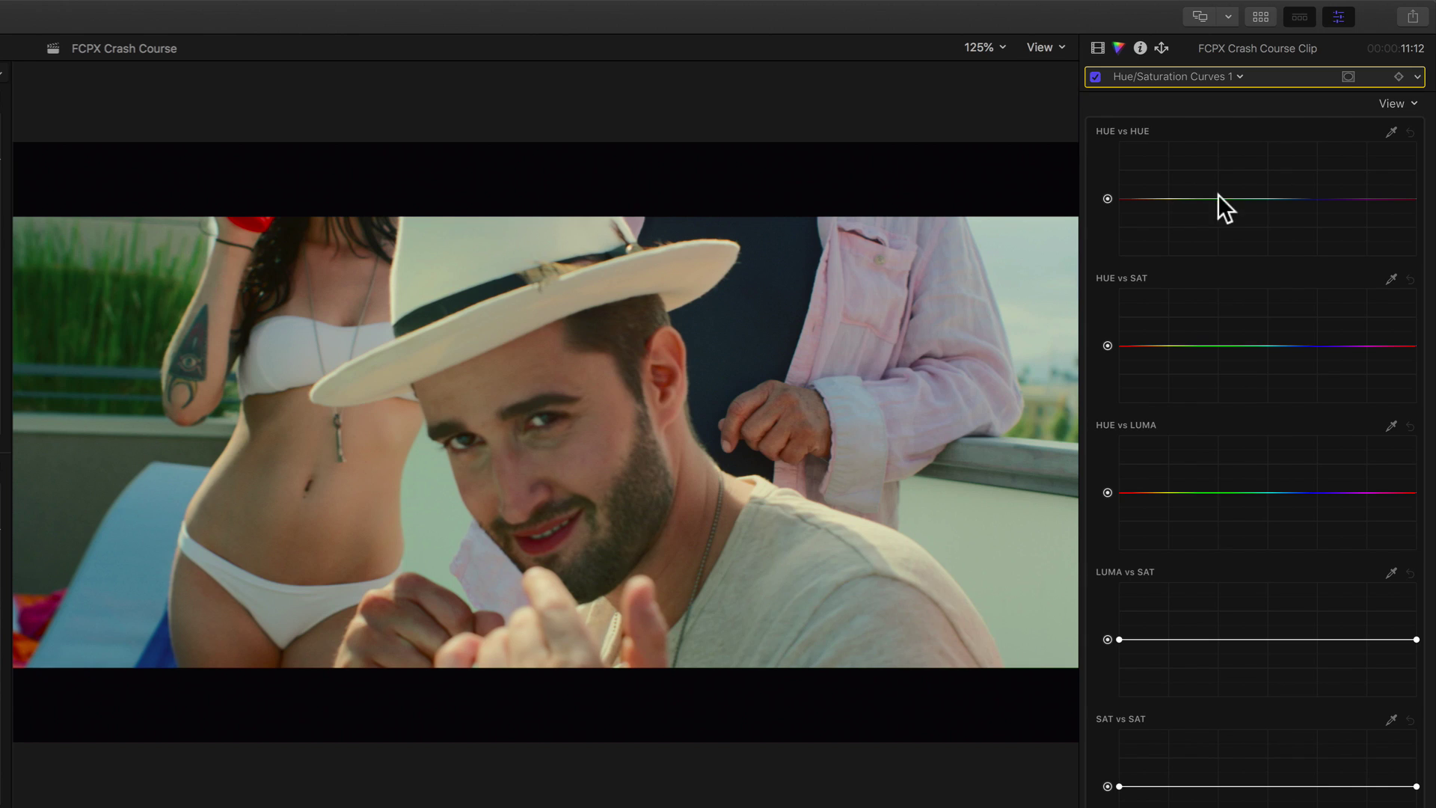
click(1392, 132)
click(113, 353)
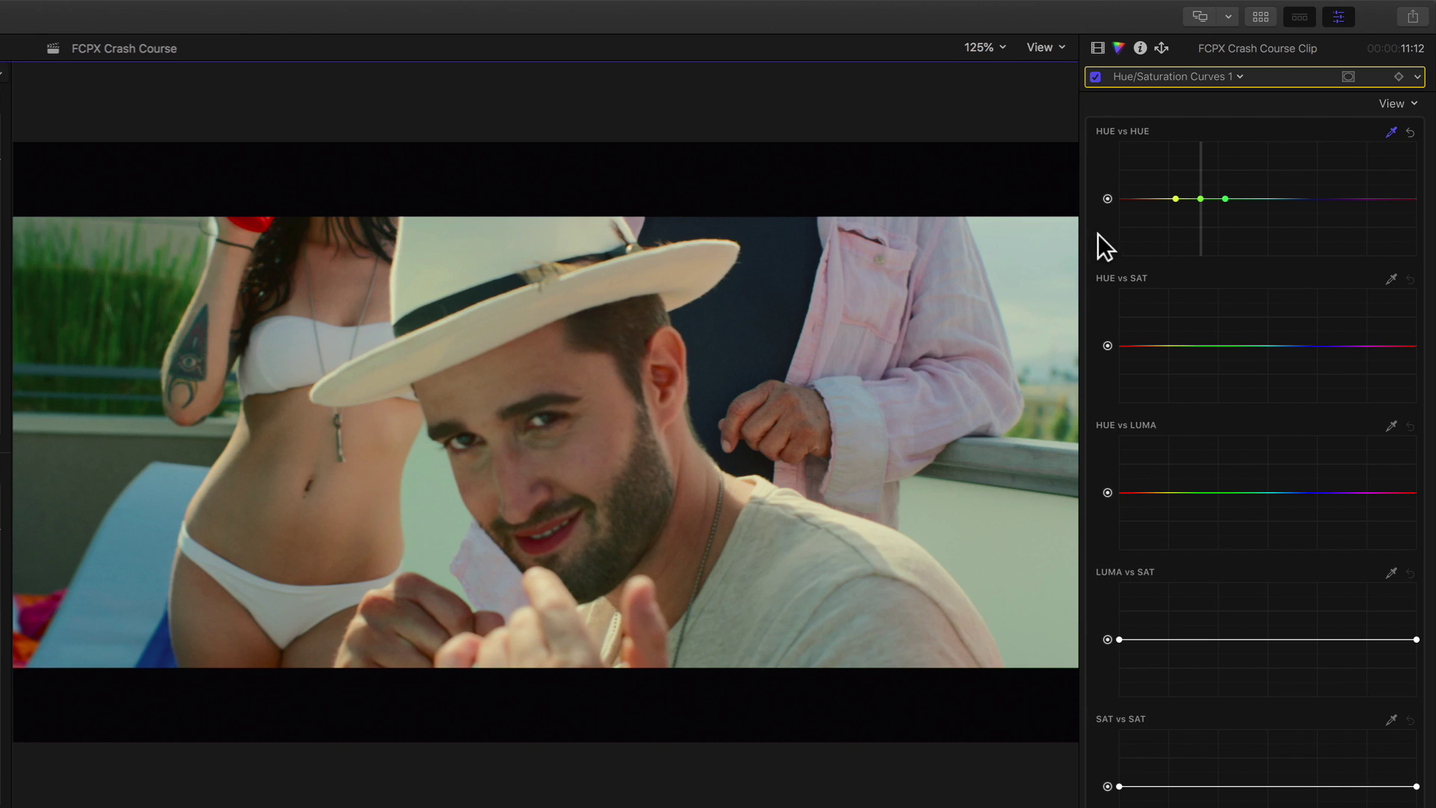
drag(1198, 195, 1200, 188)
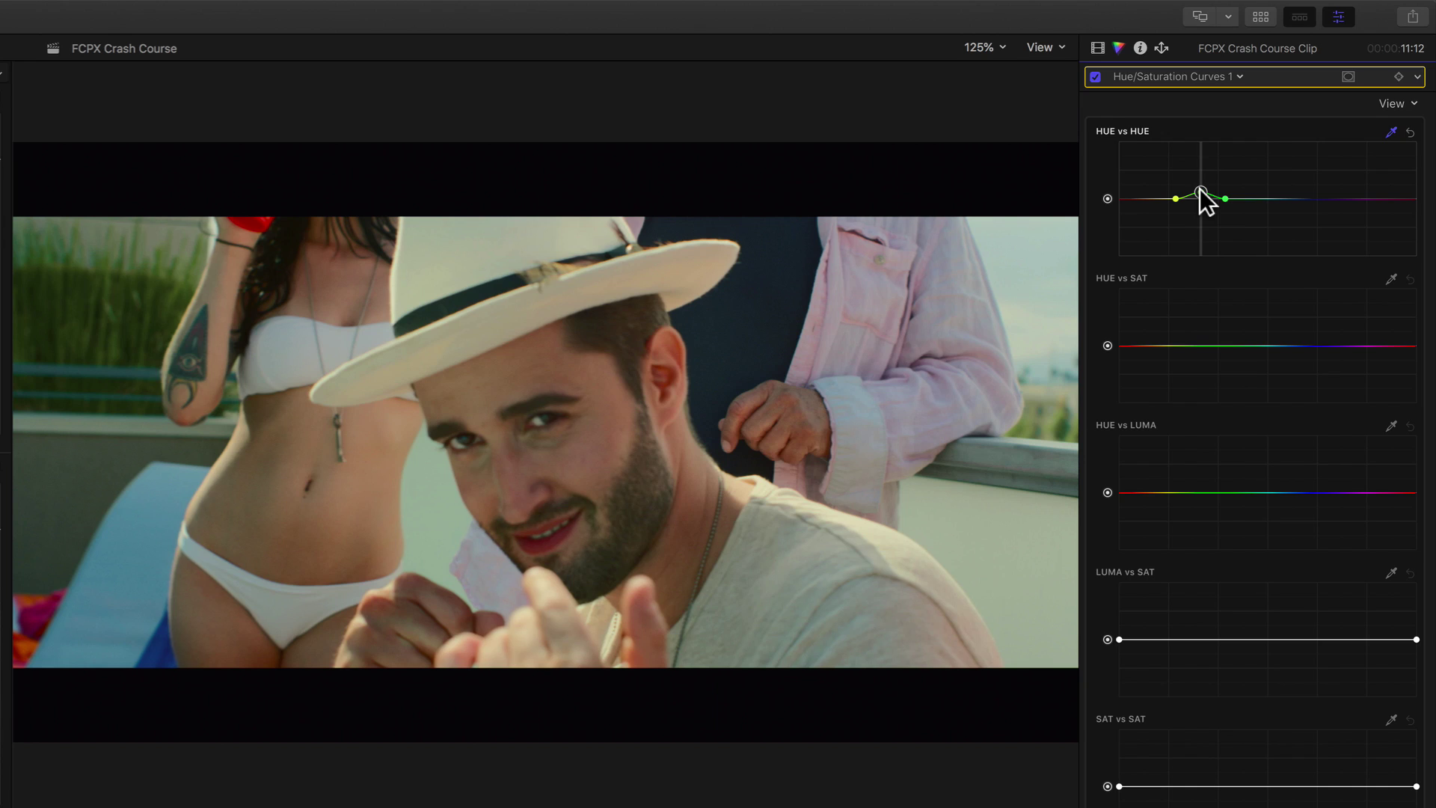
drag(1200, 188, 1200, 188)
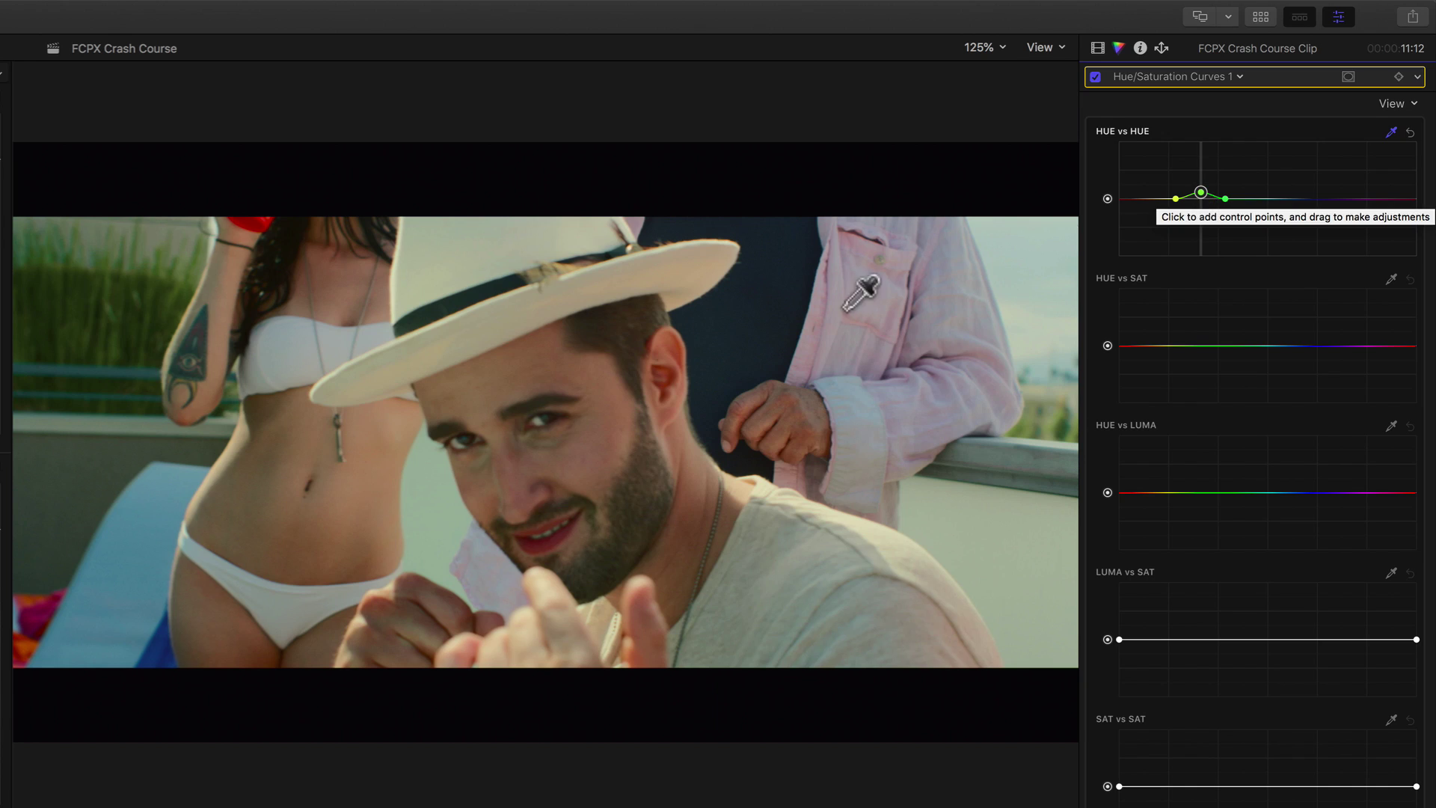
click(135, 546)
drag(1284, 196, 1281, 188)
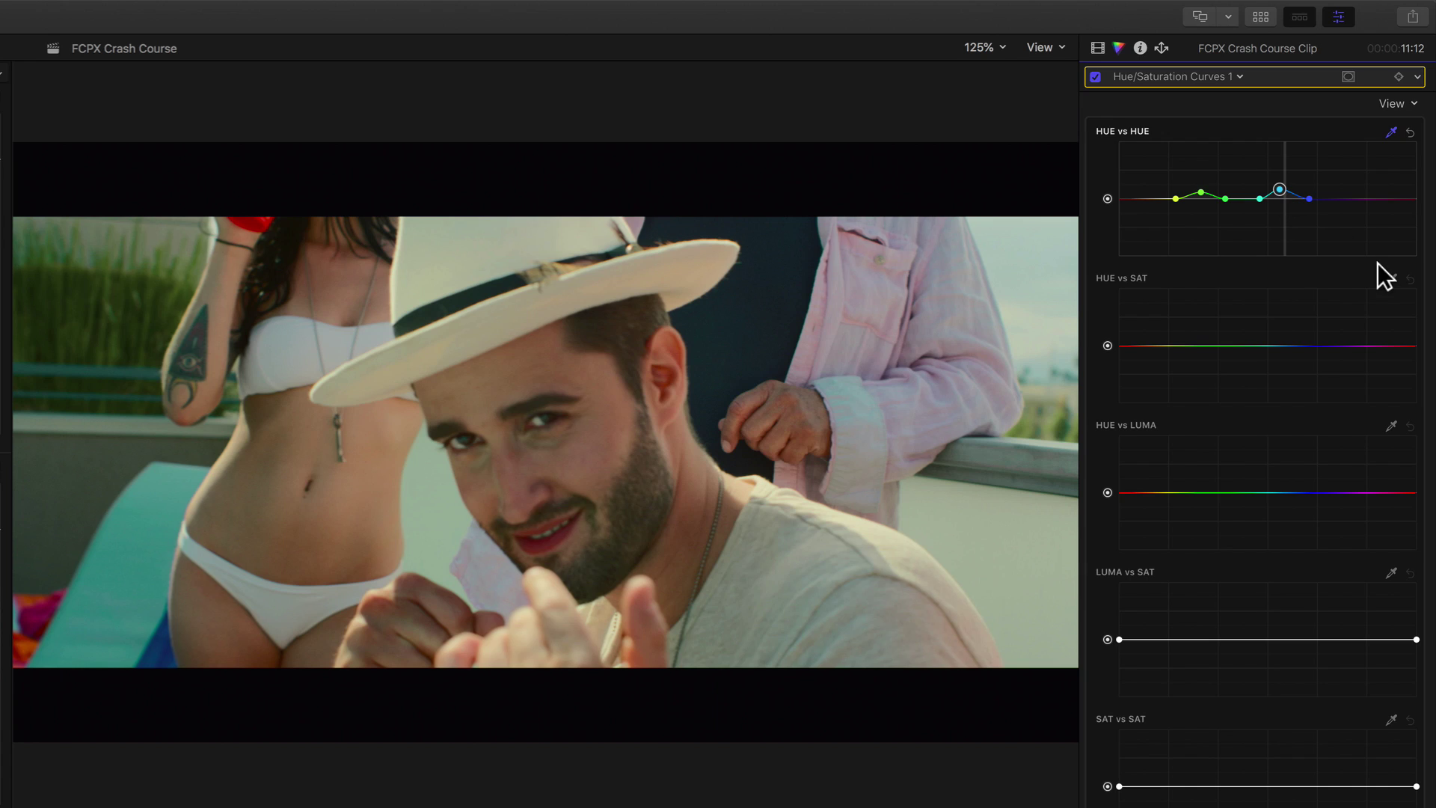
Sample the teal chair on HUE vs SAT and raise its saturation
click(1391, 279)
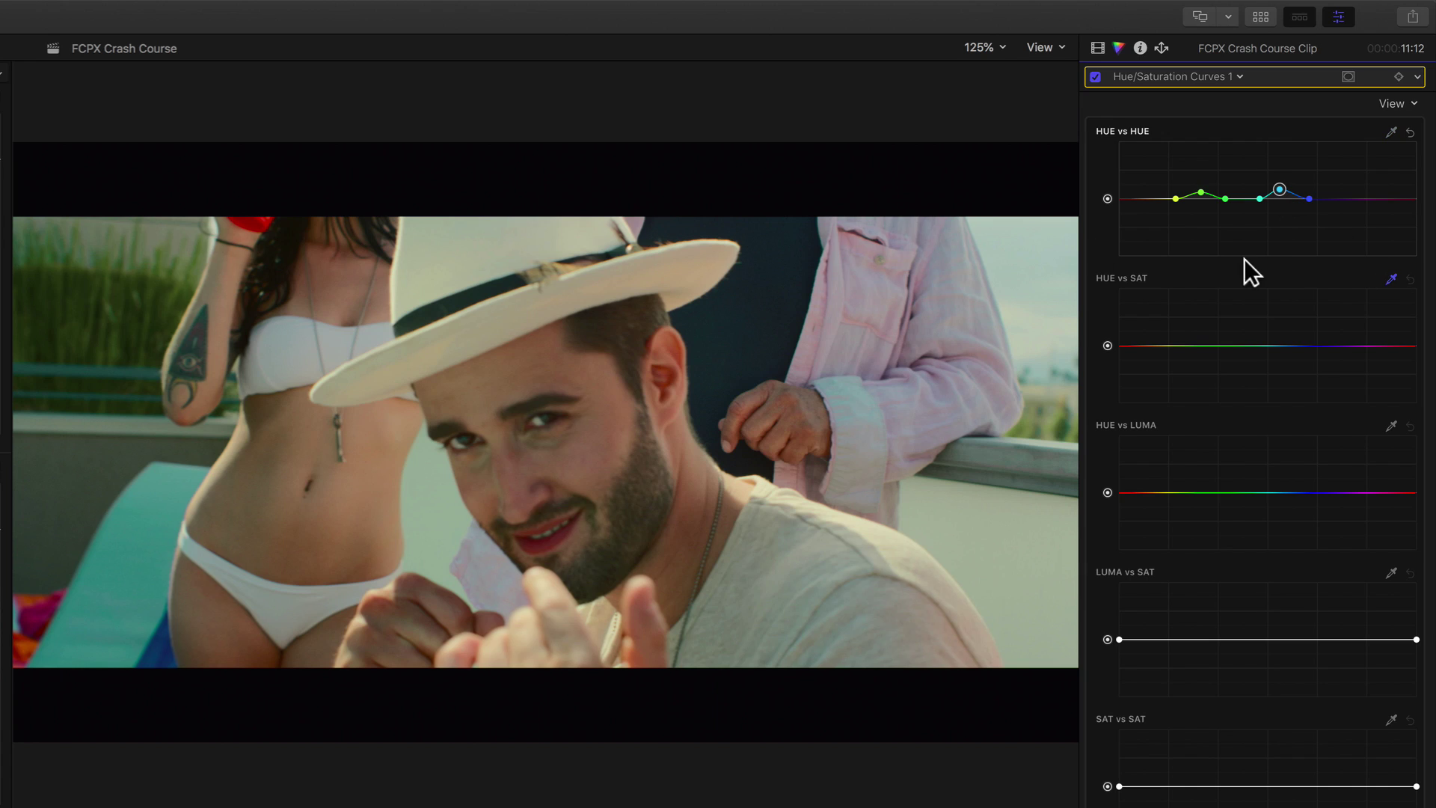
click(150, 512)
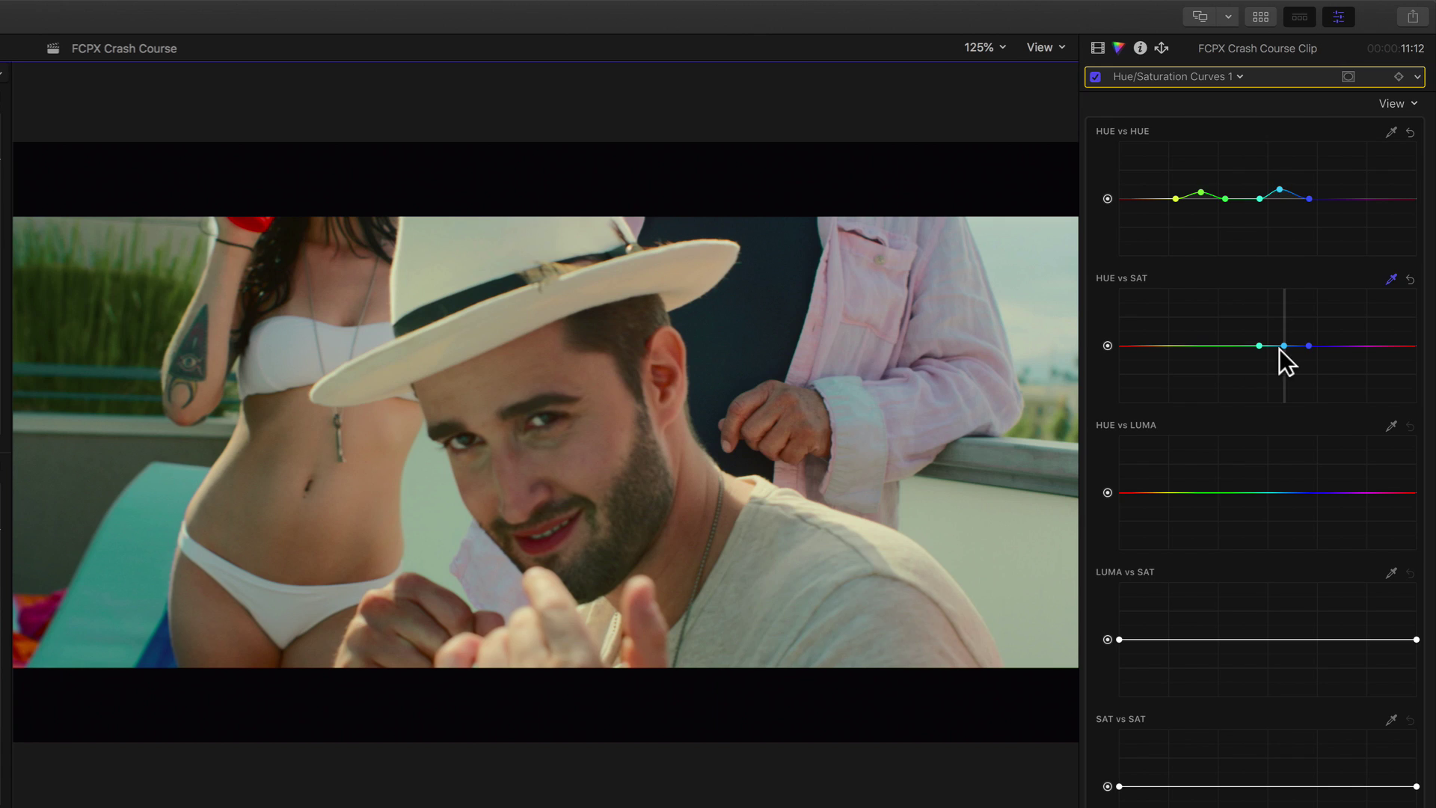
click(1284, 346)
drag(1282, 344, 1283, 329)
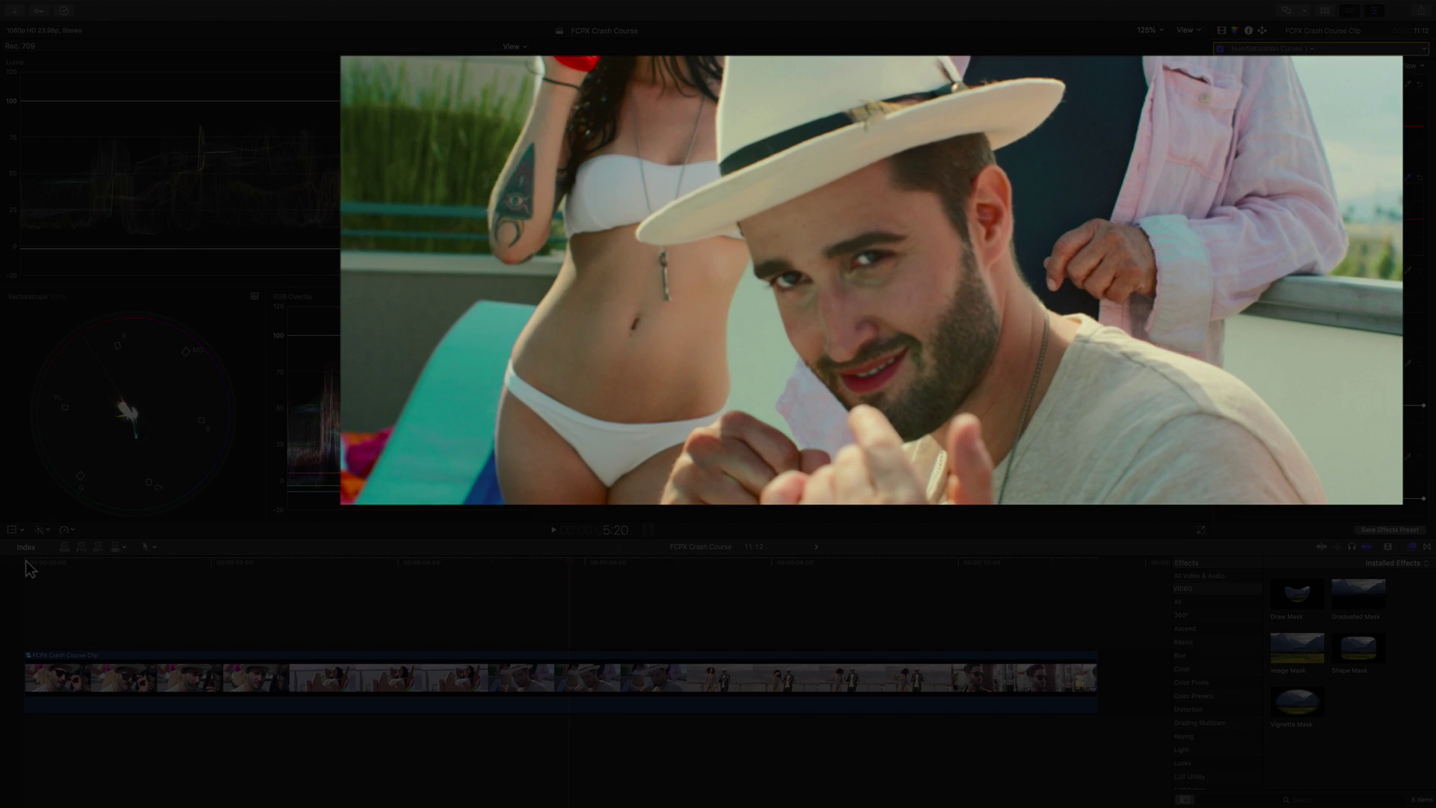
Play the graded compound clip from its start in the full-screen viewer
click(27, 563)
key(space)
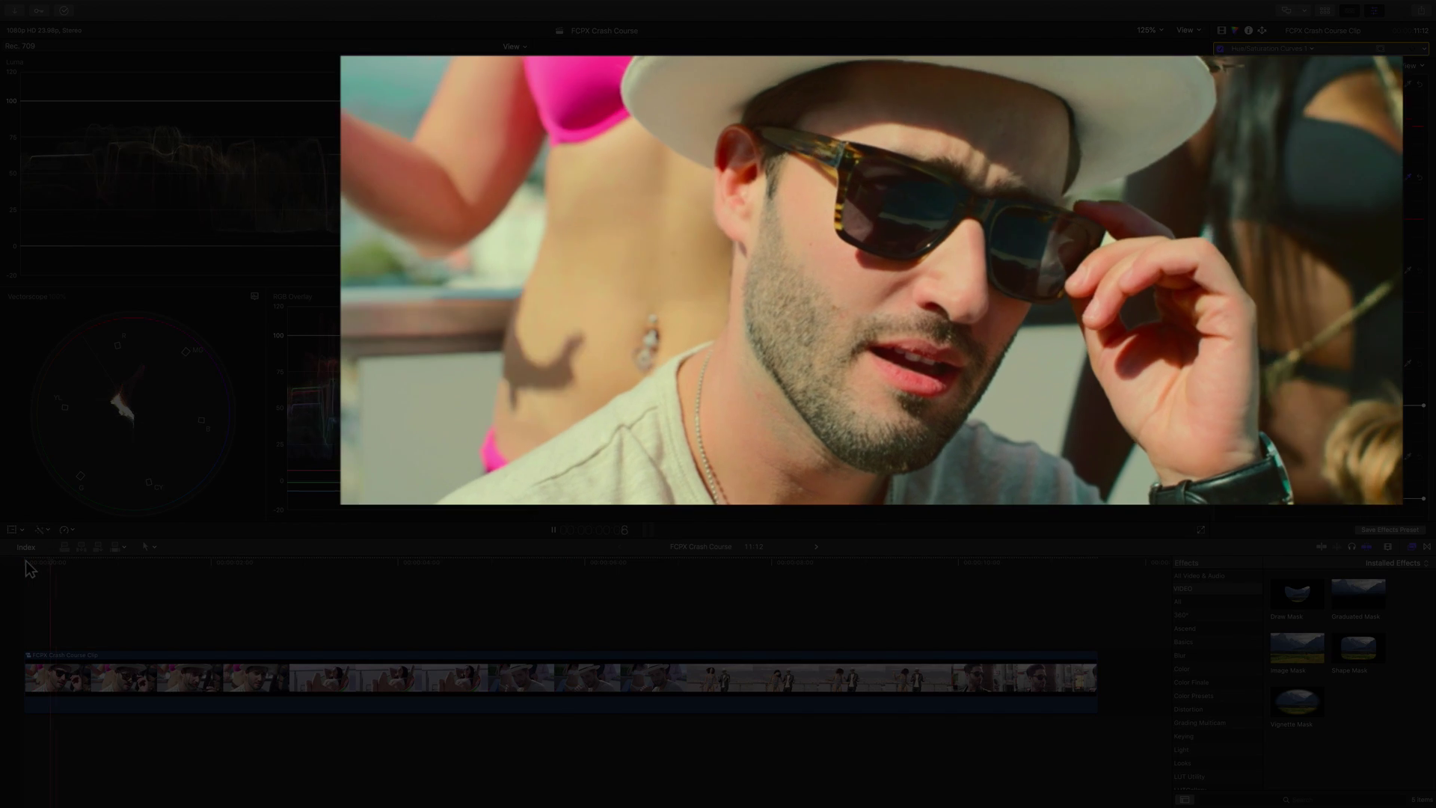